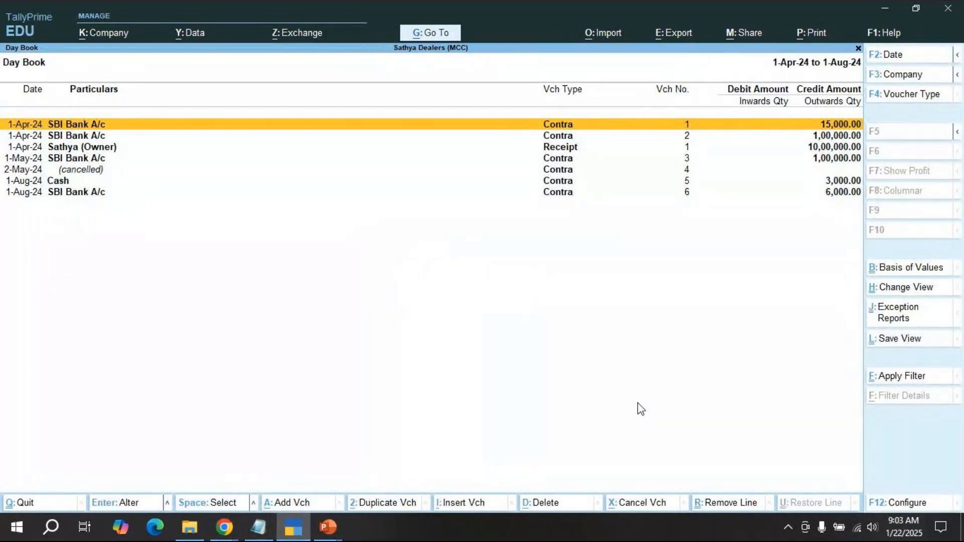
Step: Expand the Day Book to its detailed format and open the current report's export configuration with all options listed
key(alt)
key(alt+F5)
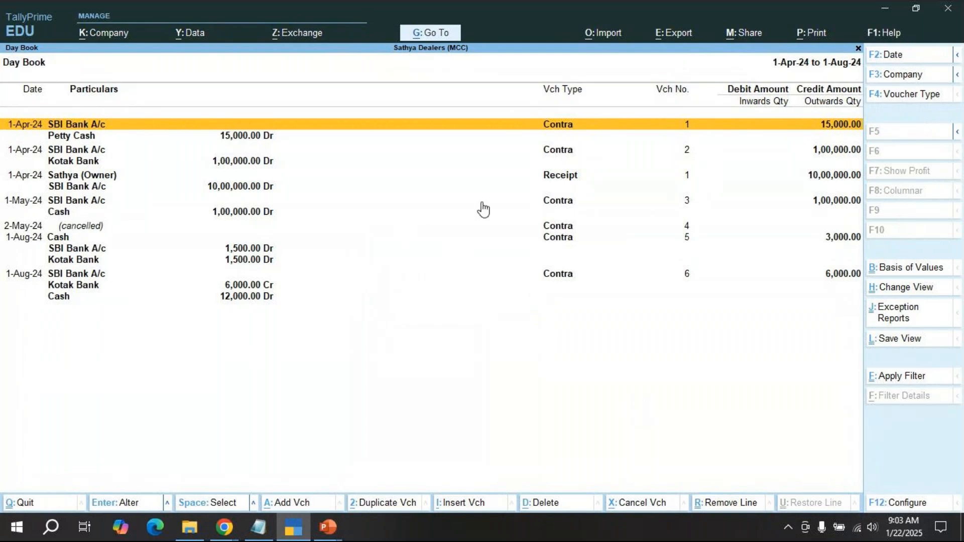
click(675, 35)
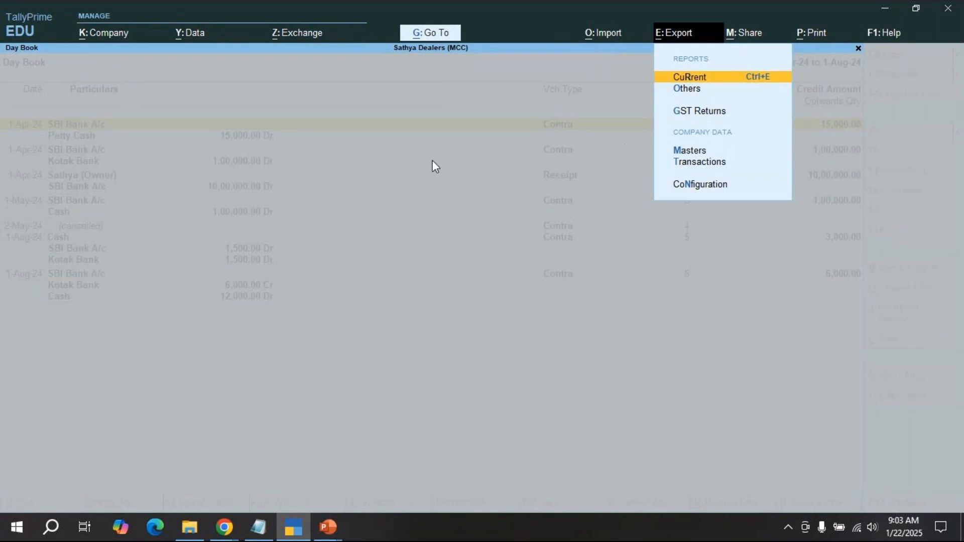
click(692, 82)
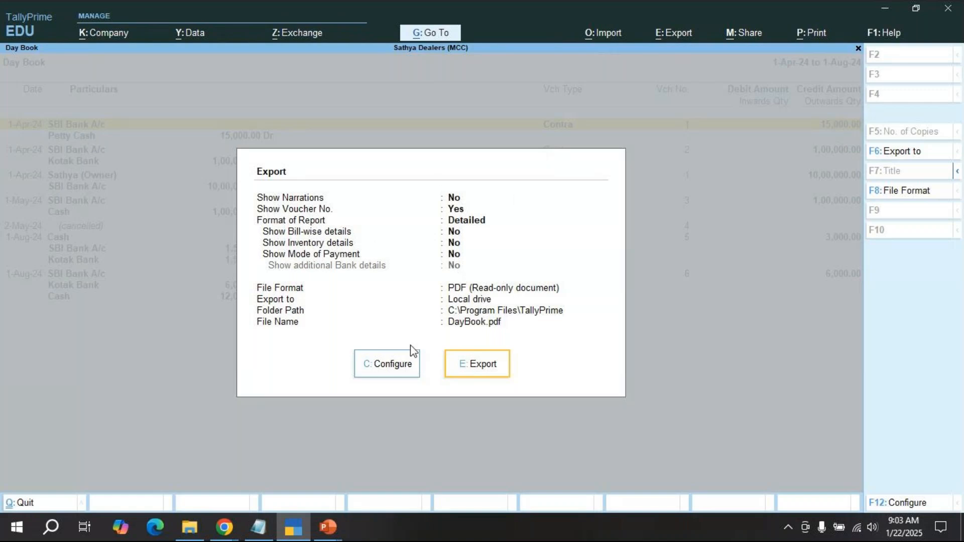
click(390, 374)
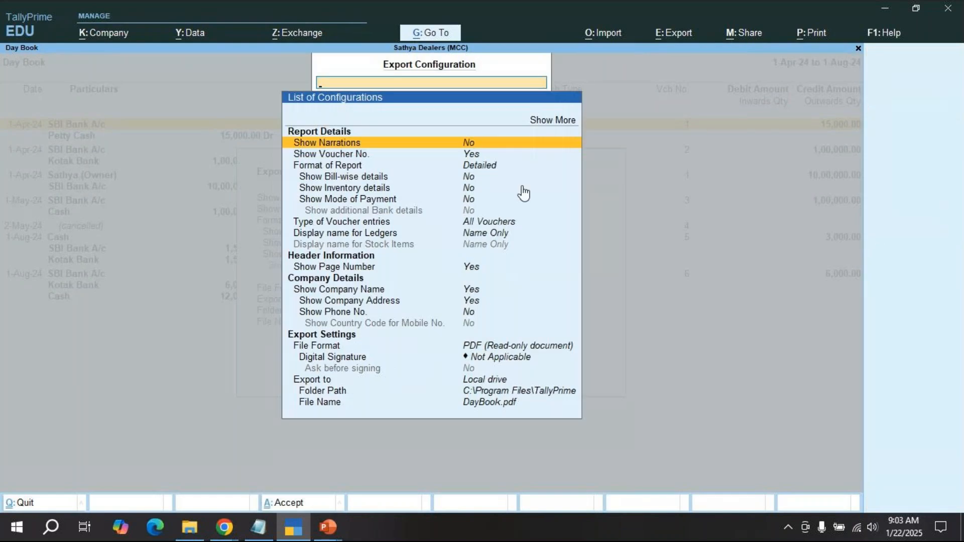
click(543, 123)
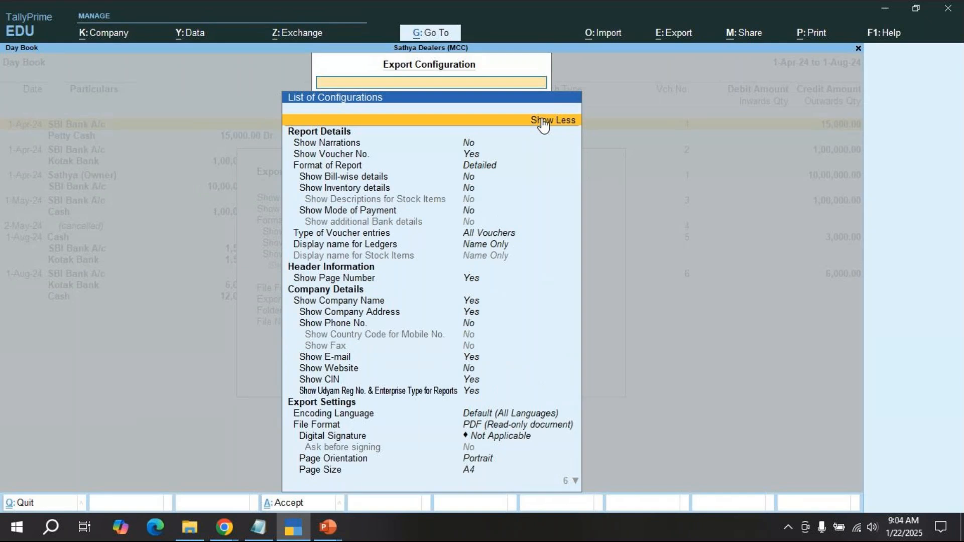
Step: Set the export file format to PDF (Read-only document) with the digital signature as Not Applicable
key(Down)
key(Down)
key(Down)
key(Down)
key(Down)
key(Down)
key(Down)
key(Down)
key(Down)
key(Down)
key(Down)
key(Down)
key(Down)
key(Down)
key(Down)
key(Down)
key(Down)
key(Down)
key(Down)
key(Down)
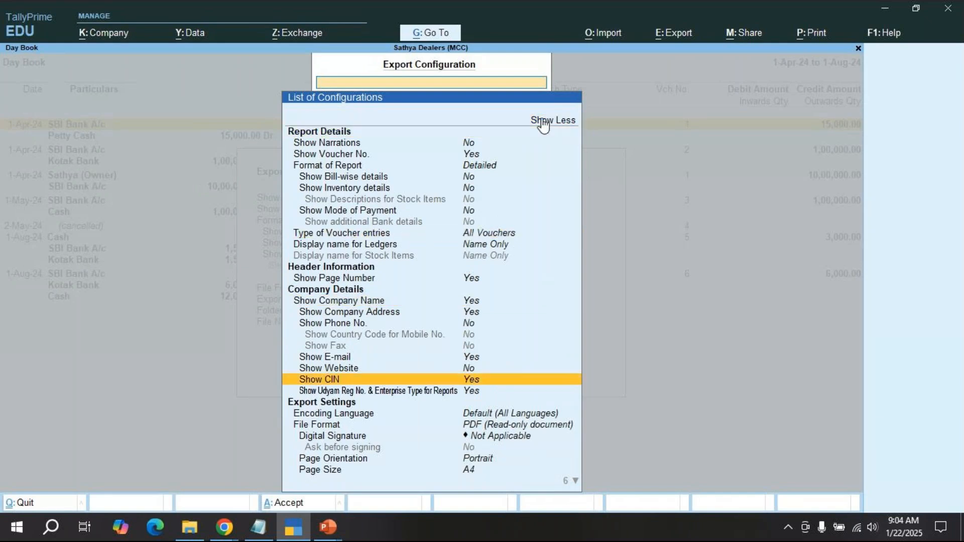
key(Down)
key(Down)
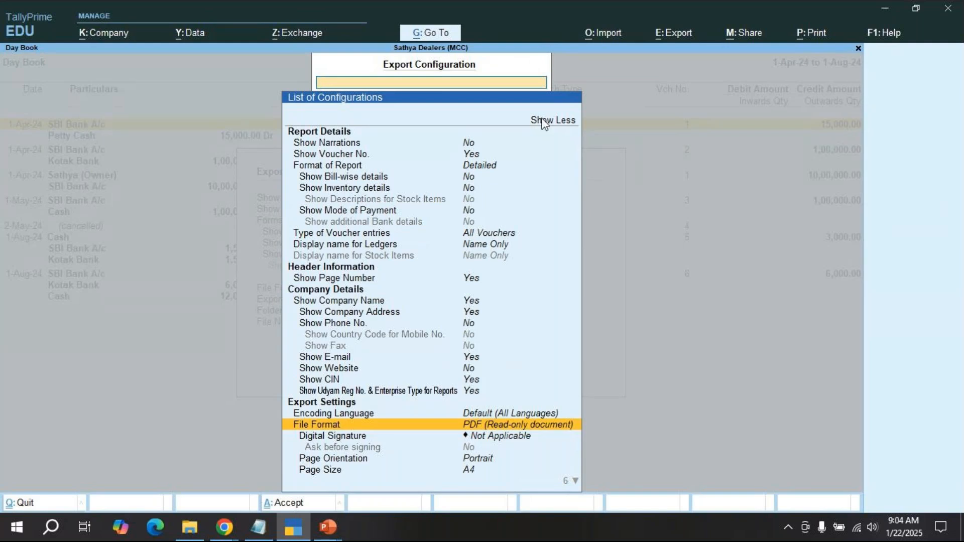
key(Return)
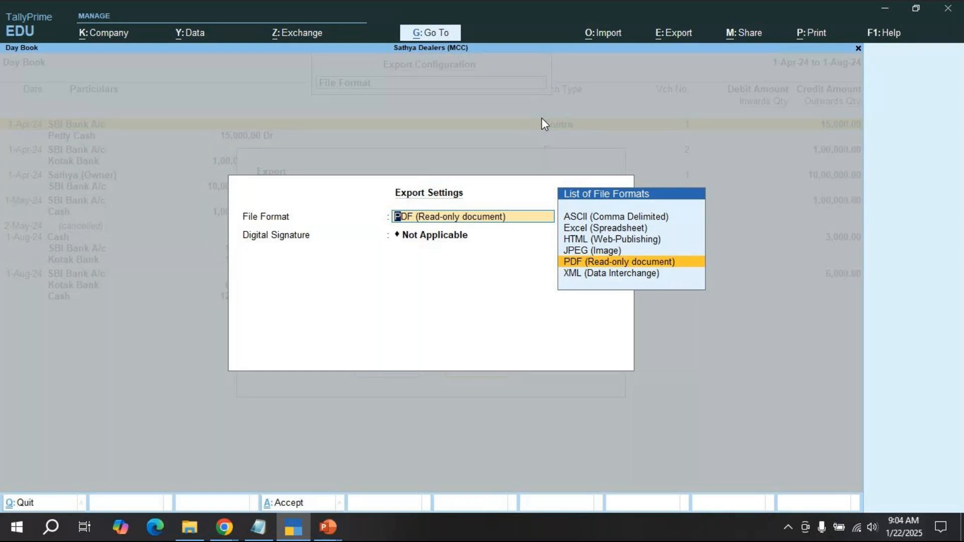
key(Up)
key(Down)
key(Return)
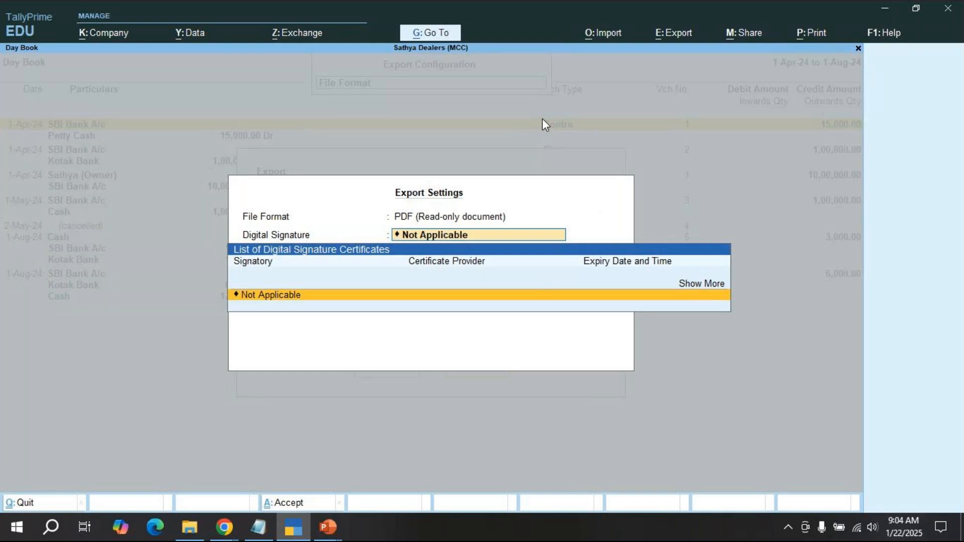
key(Return)
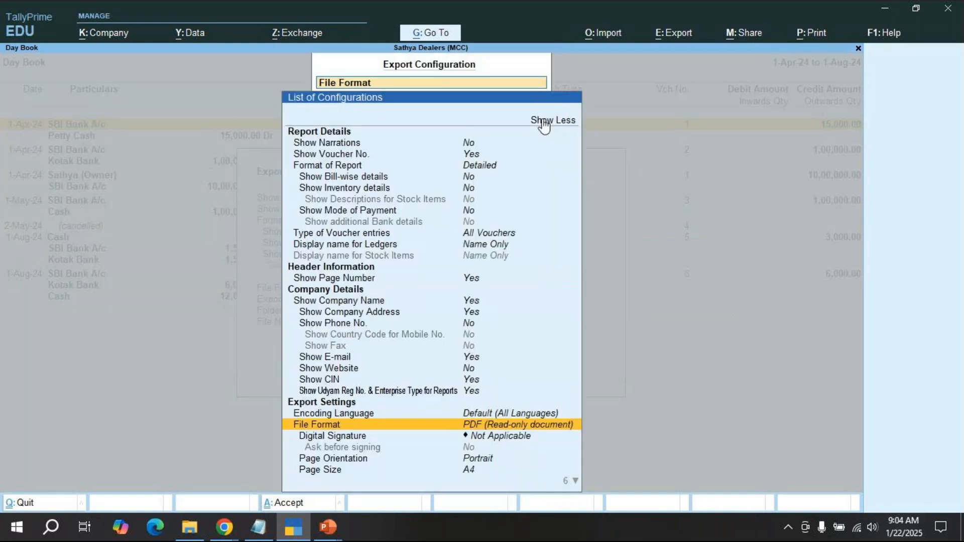
Step: Set the export folder path to the Desktop folder, chosen from the drive list
key(Down)
key(Down)
key(Down)
key(Down)
key(Down)
key(Down)
key(Down)
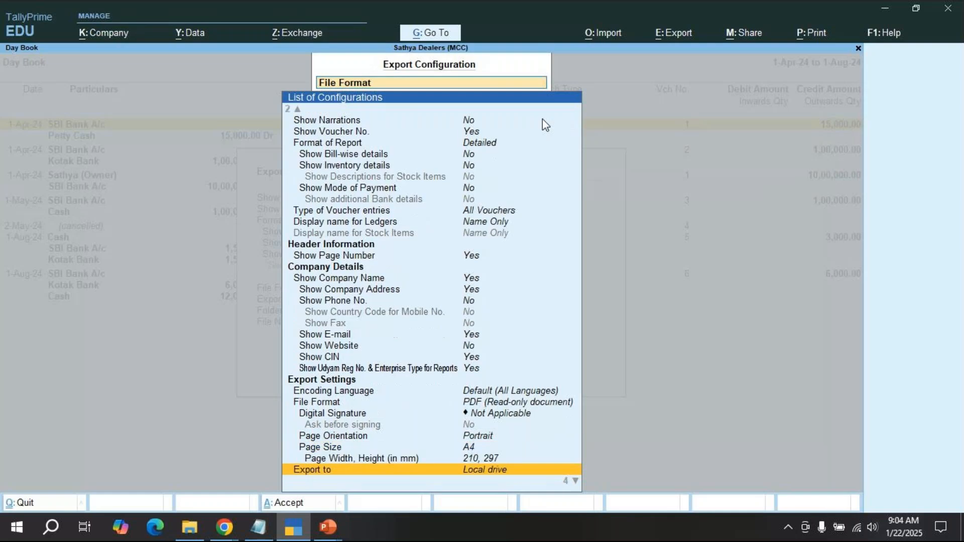
key(Up)
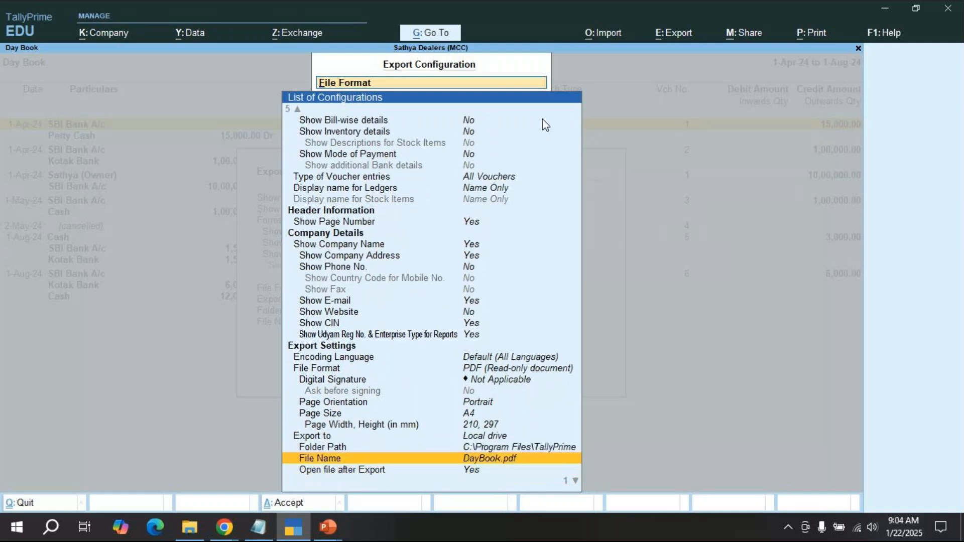
key(Up)
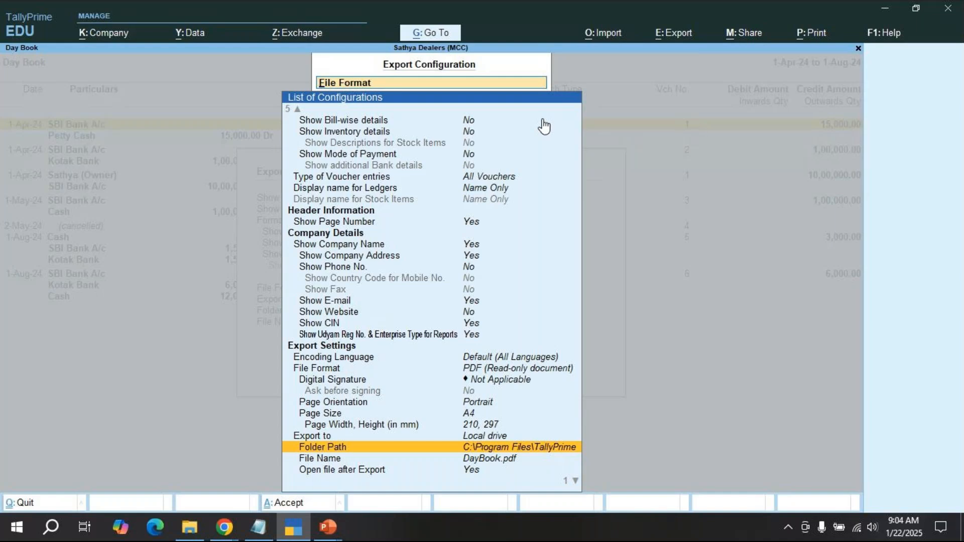
key(Return)
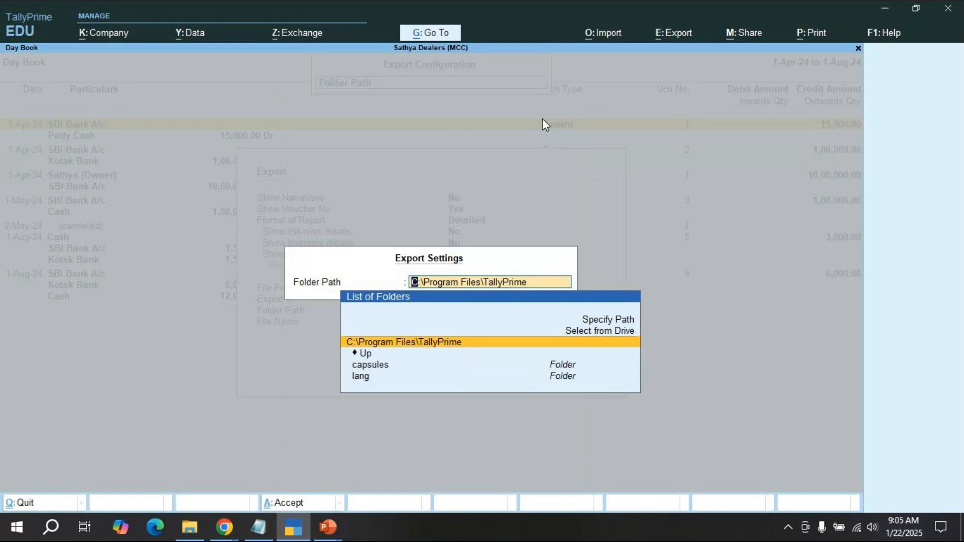
key(Up)
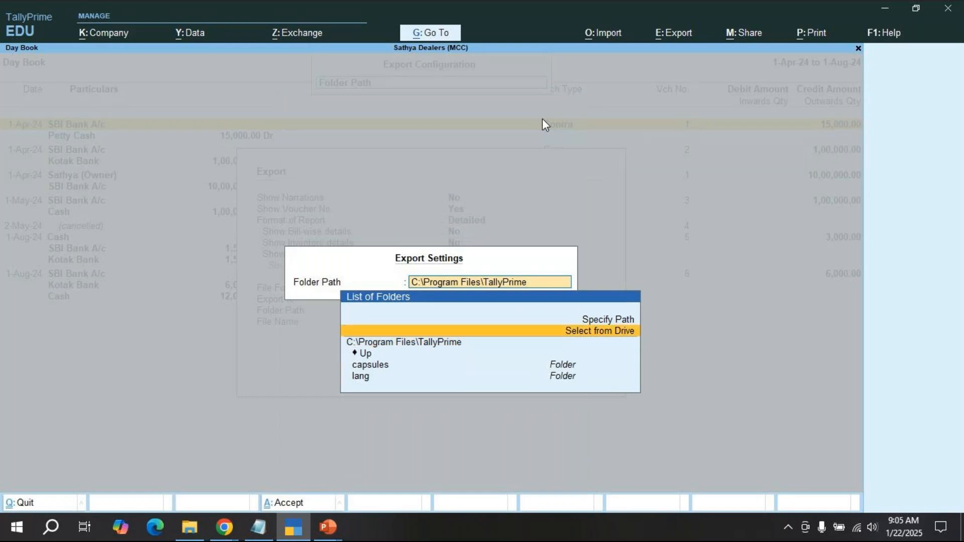
key(Return)
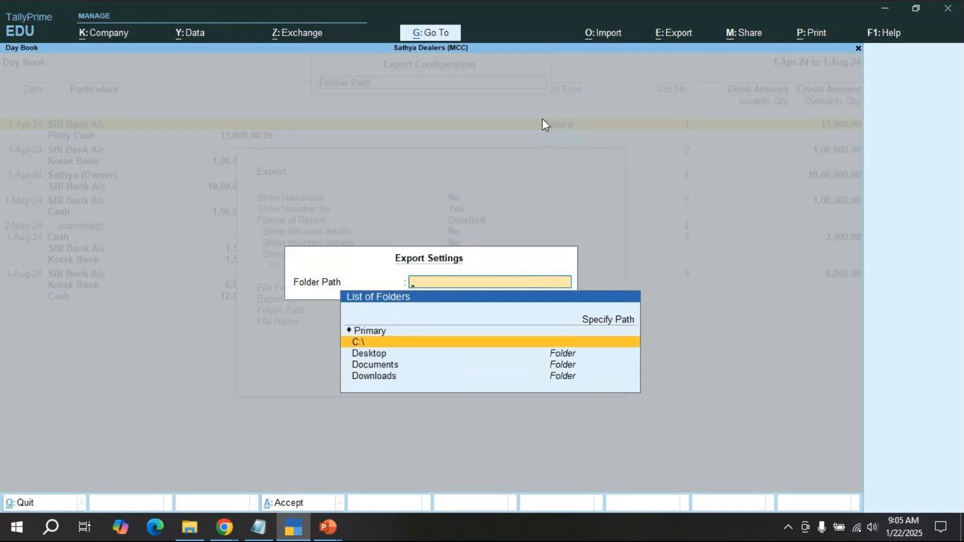
key(Down)
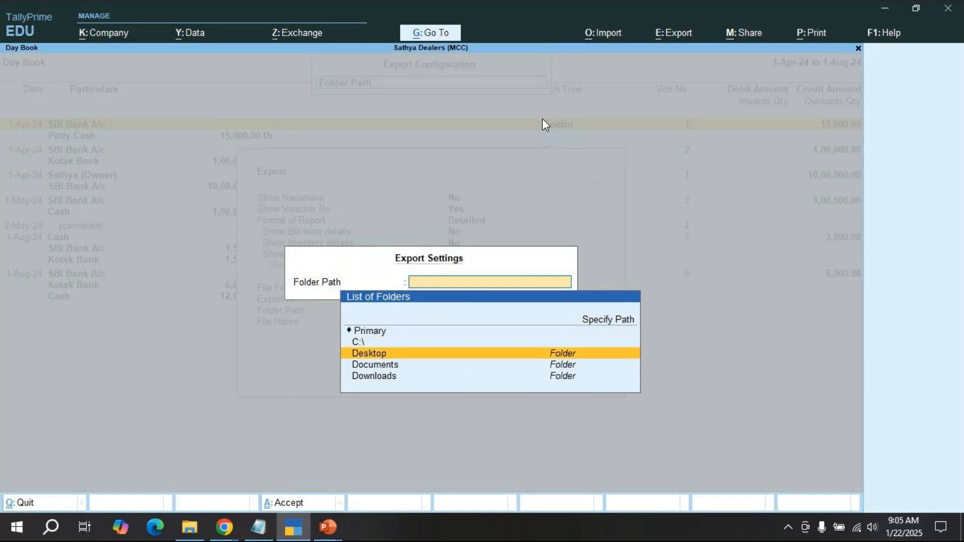
key(Return)
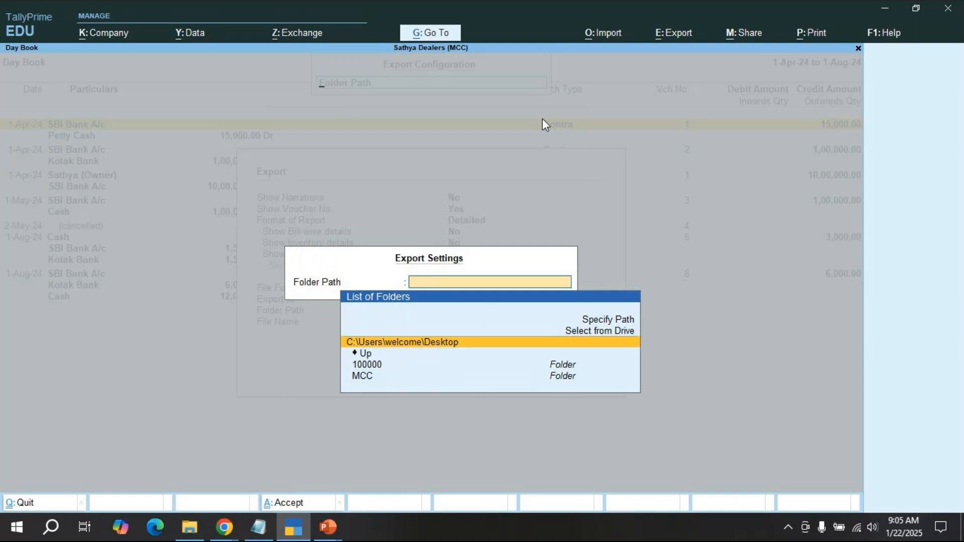
key(Return)
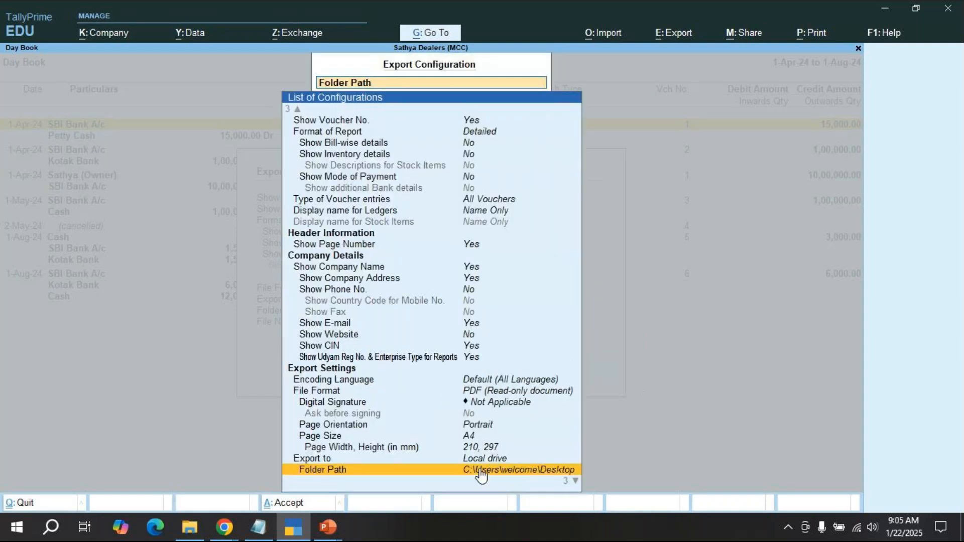
Step: Set the export file name to Contra.pdf
key(Down)
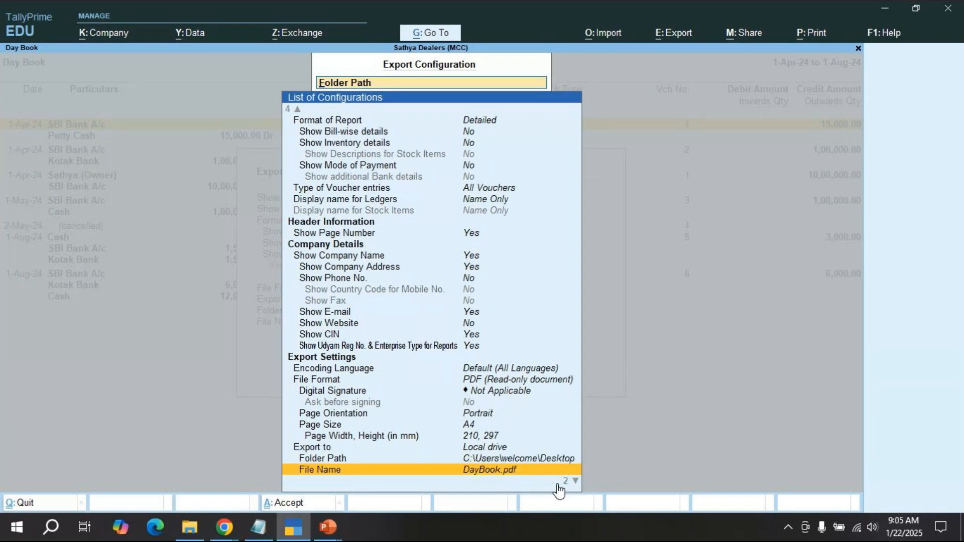
key(Return)
key(BackSpace)
text(C)
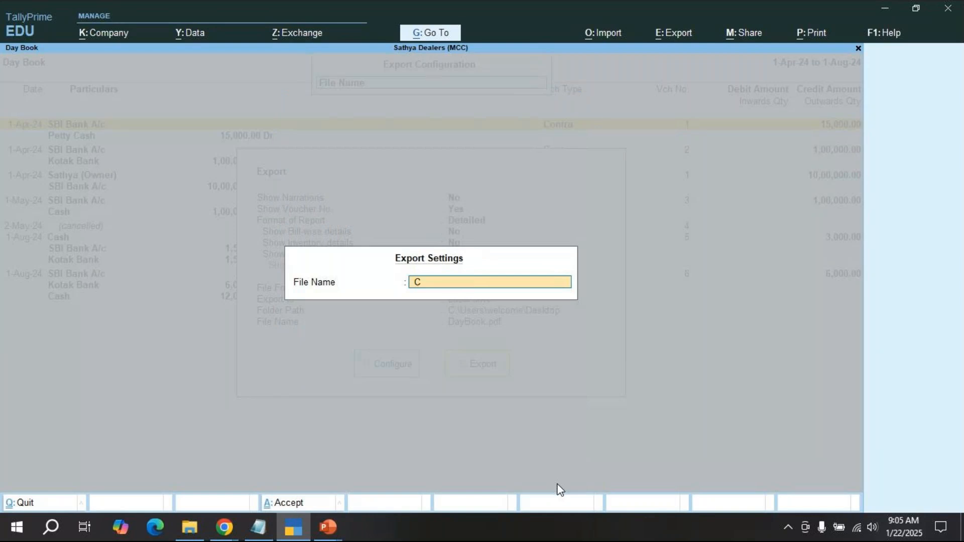
text(ontra.pdf)
key(Return)
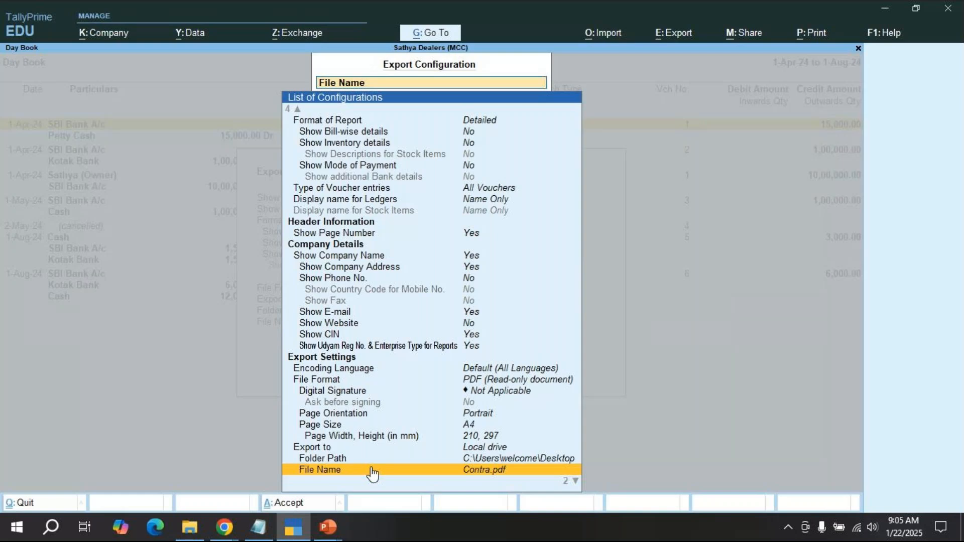
Step: Accept the export configuration and export the Day Book report
key(ctrl)
key(ctrl+a)
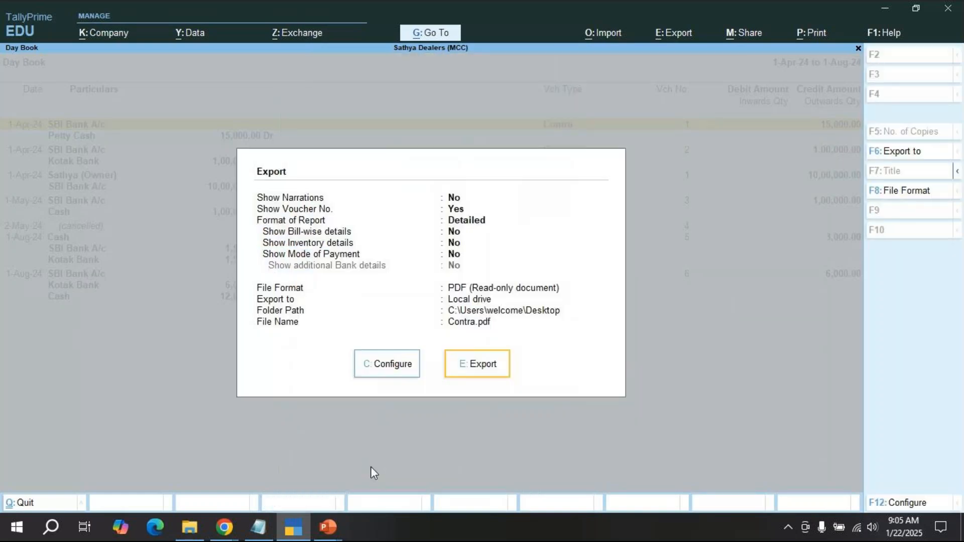
click(486, 371)
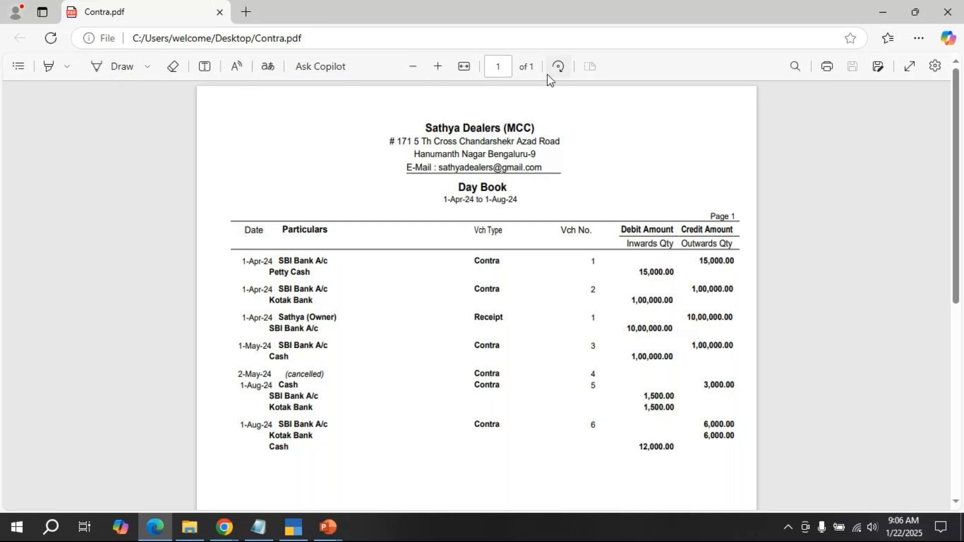
Step: Enlarge the exported Day Book PDF by two zoom levels, examine its voucher entries and close it
click(439, 70)
click(439, 68)
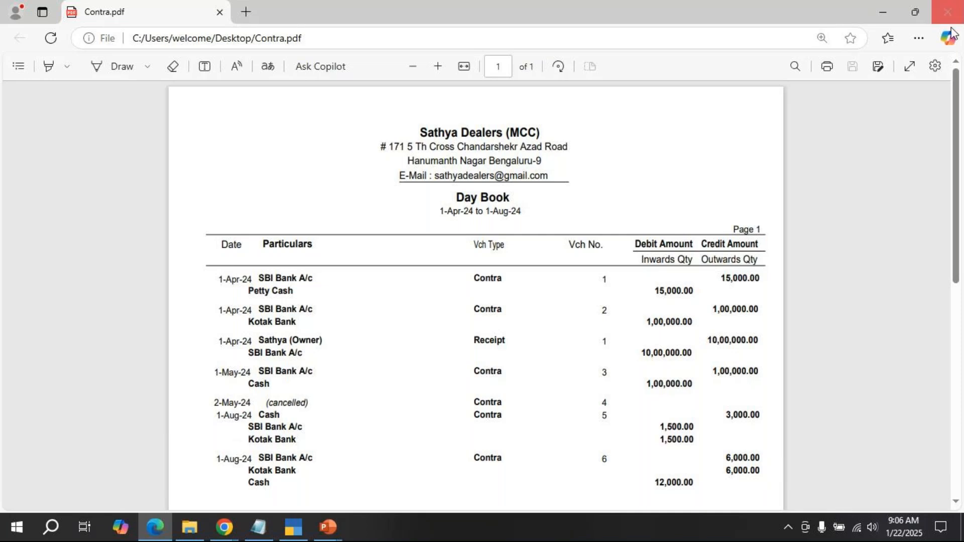
click(953, 12)
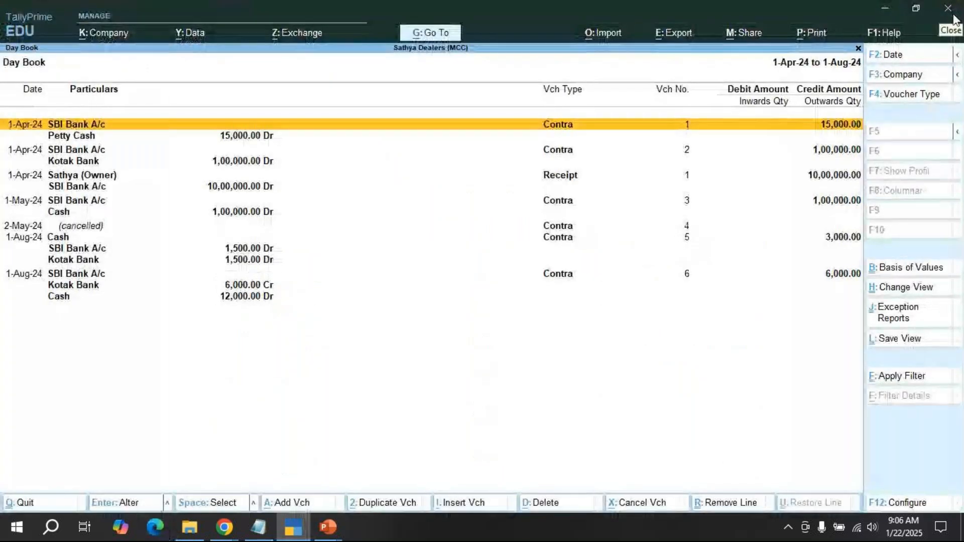
Step: Open Contra.pdf from the desktop to check the saved export, close it and switch back to TallyPrime
click(887, 8)
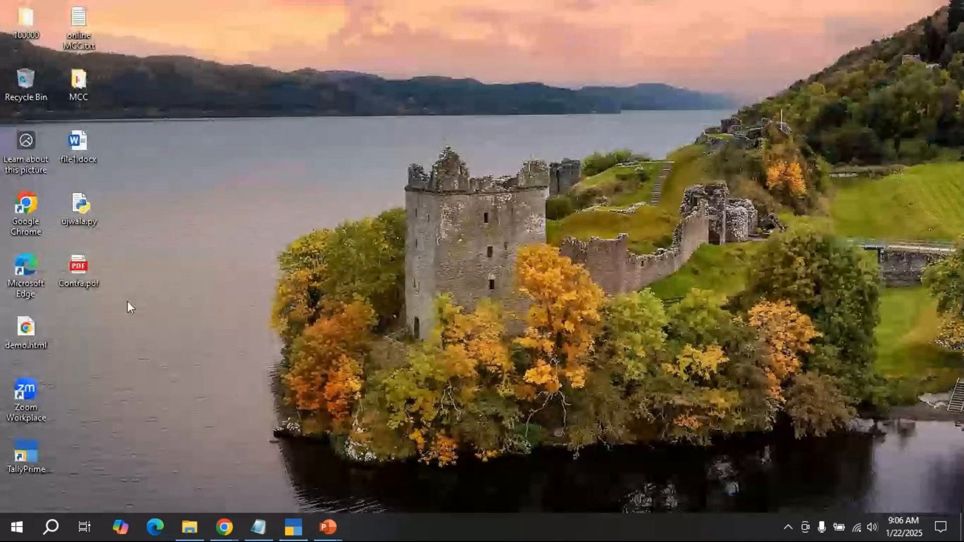
double_click(82, 267)
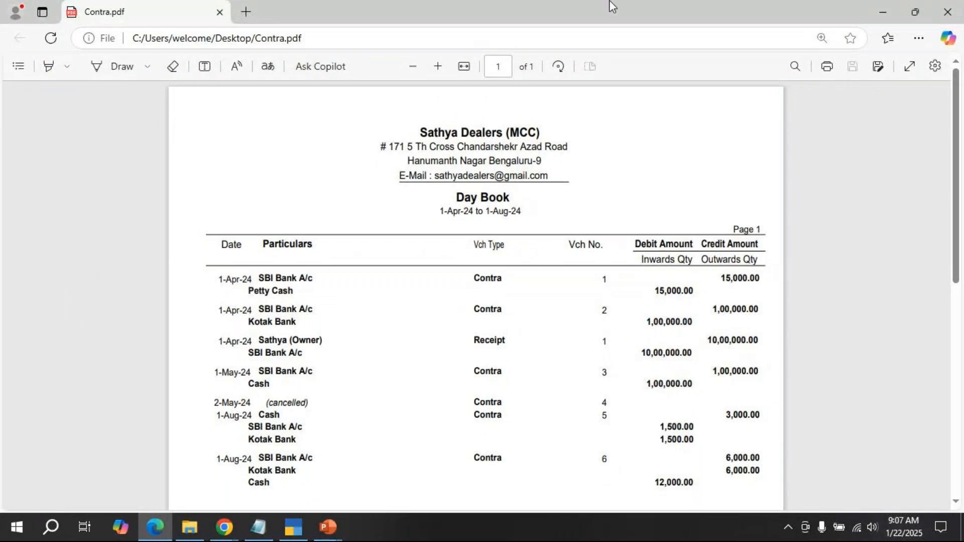
click(948, 11)
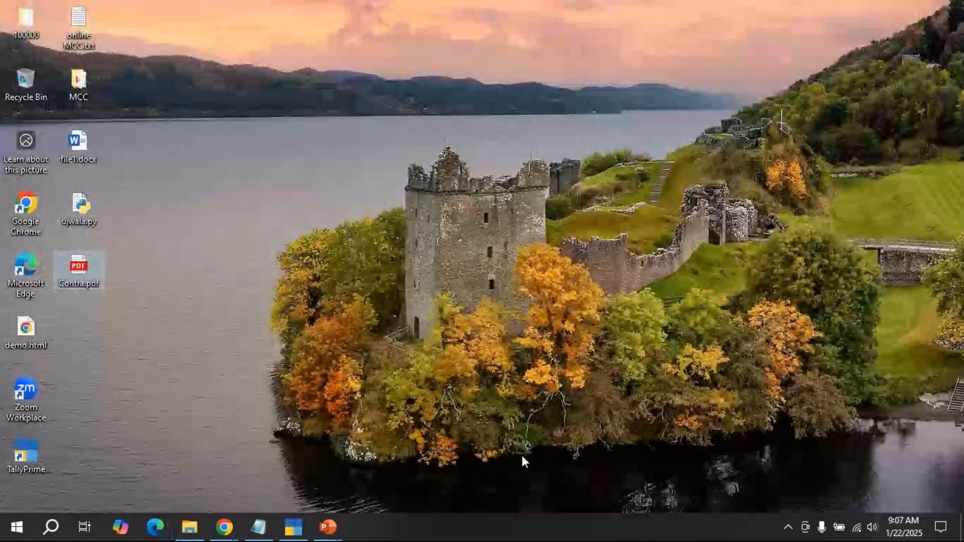
key(alt+Tab)
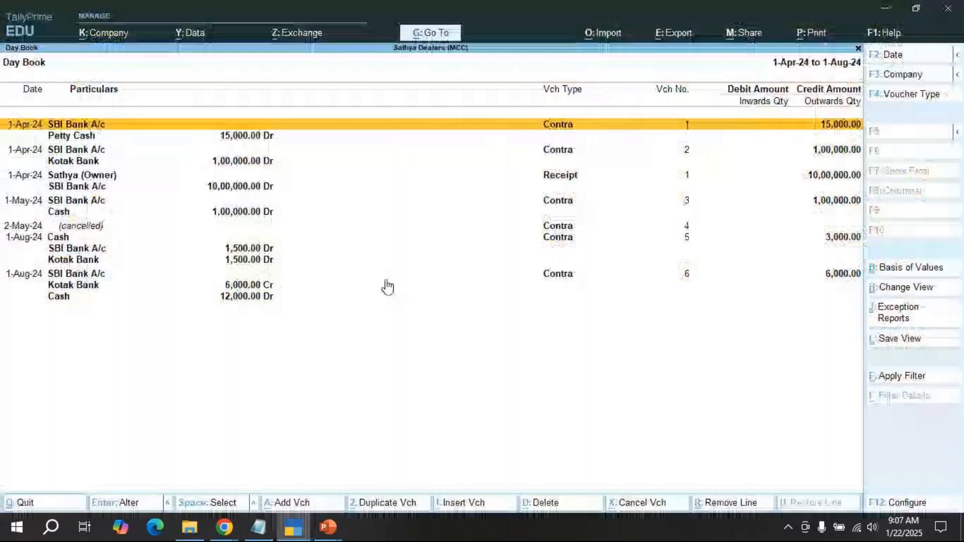
Step: Reopen the Day Book and change its period with both the From and To dates left blank
key(Escape)
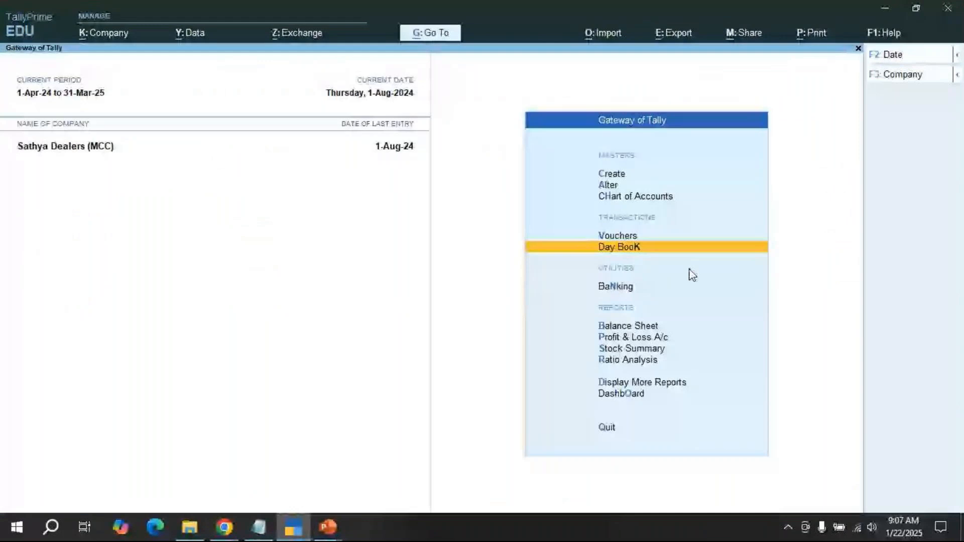
key(Return)
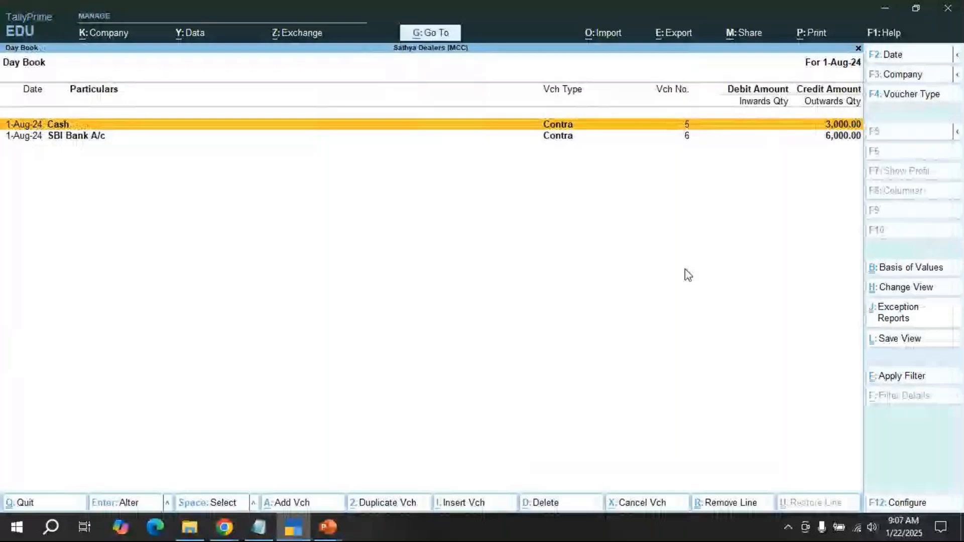
key(F2)
key(BackSpace)
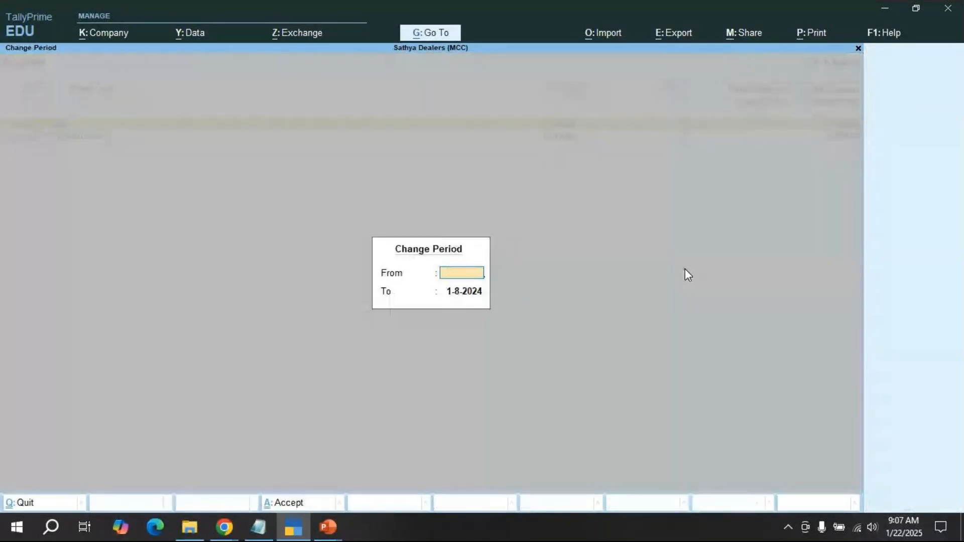
key(Return)
key(BackSpace)
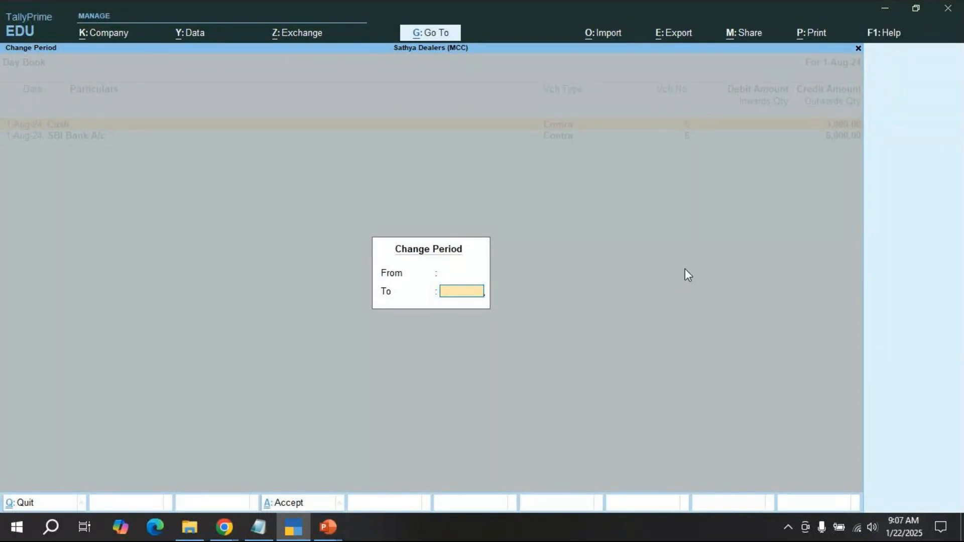
key(Return)
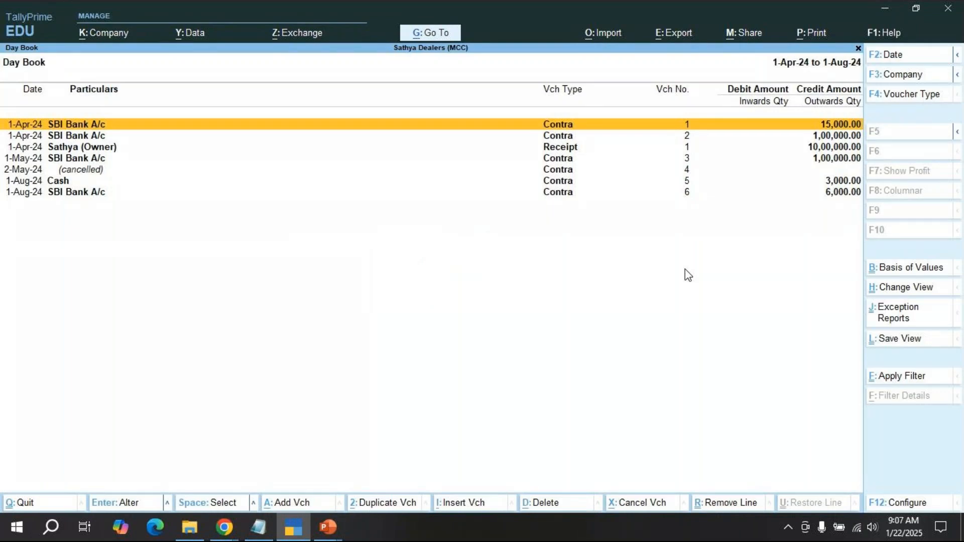
Step: Show the Day Book in detailed format and open the export configuration for the current report
key(alt)
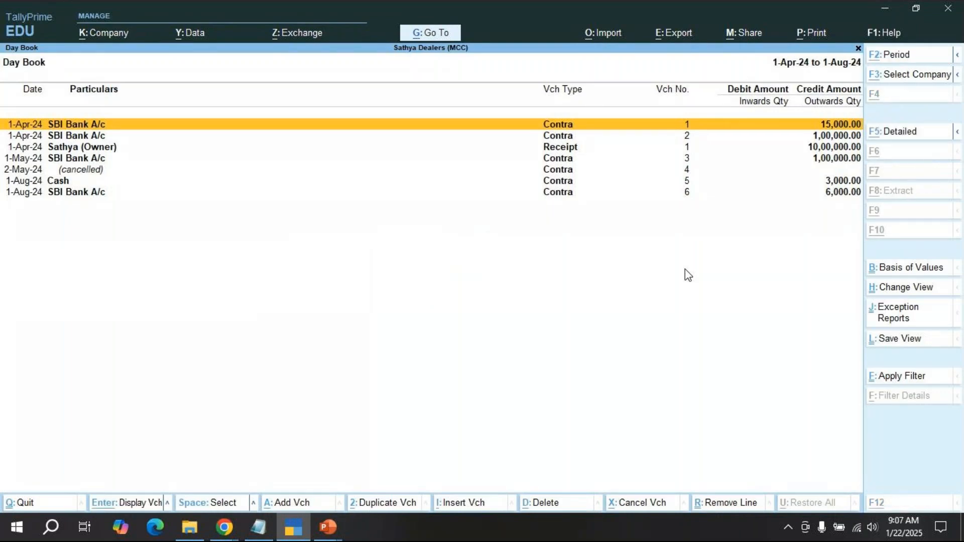
key(alt+F5)
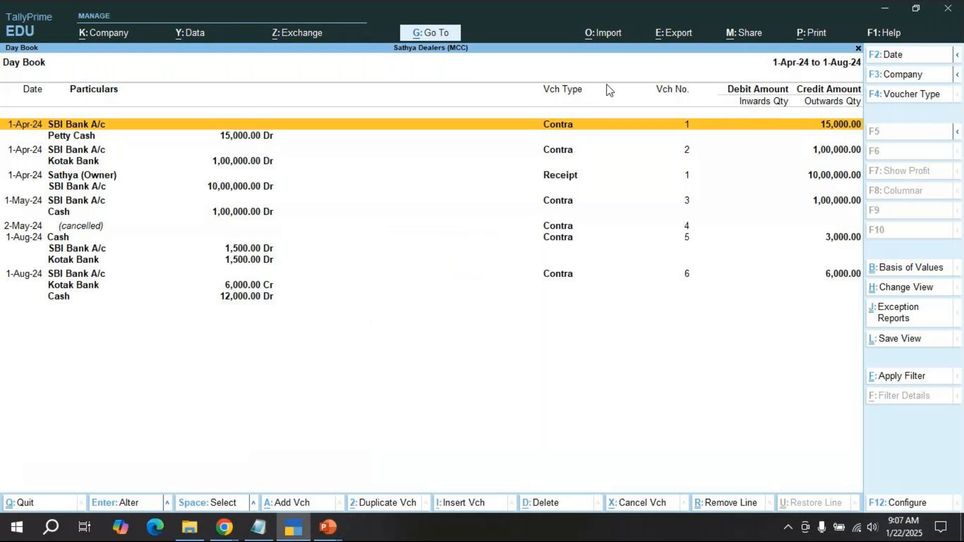
click(684, 34)
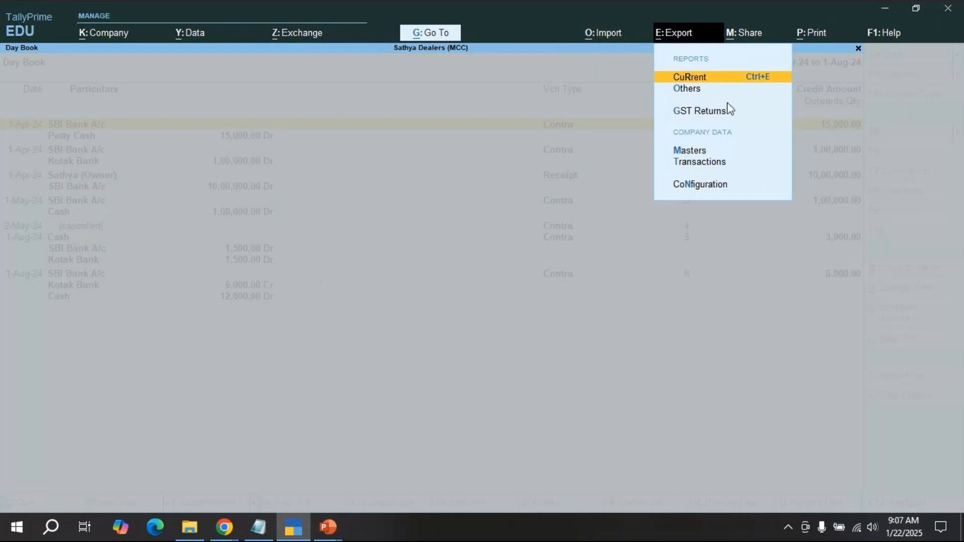
click(703, 79)
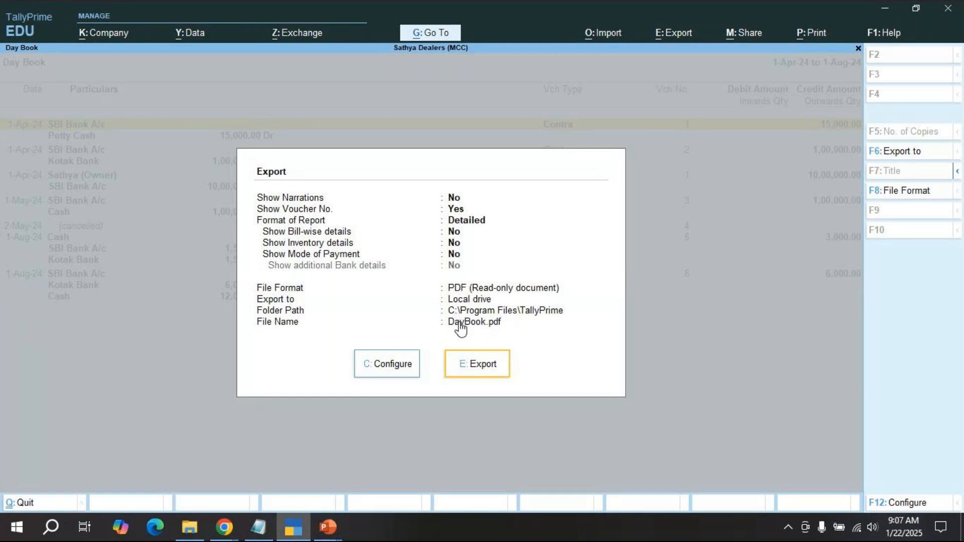
click(394, 370)
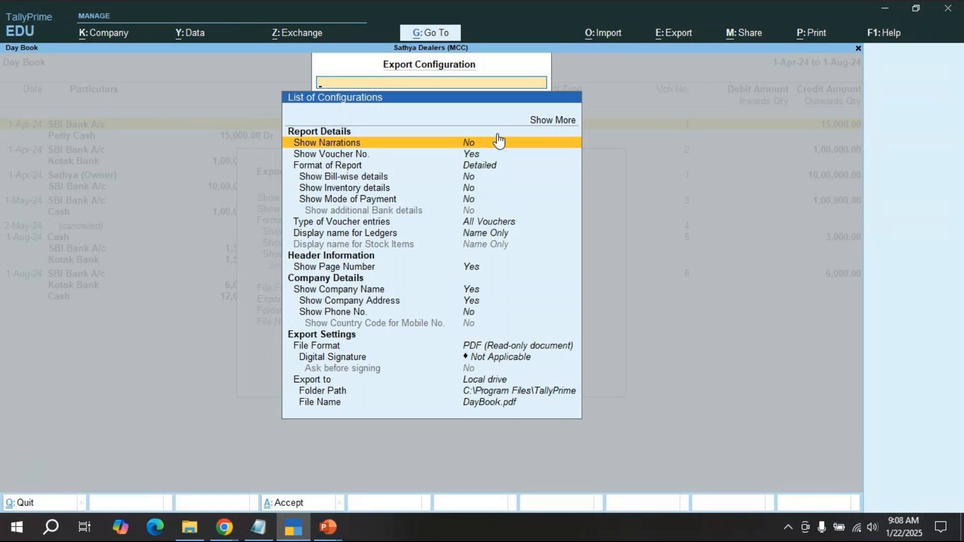
Step: Expand the export configuration to show more options and set the file format to Excel (Spreadsheet)
click(548, 120)
key(Down)
key(Down)
key(Down)
key(Down)
key(Down)
key(Down)
key(Down)
key(Down)
key(Down)
key(Down)
key(Down)
key(Down)
key(Down)
key(Down)
key(Down)
key(Down)
key(Down)
key(Down)
key(Down)
key(Down)
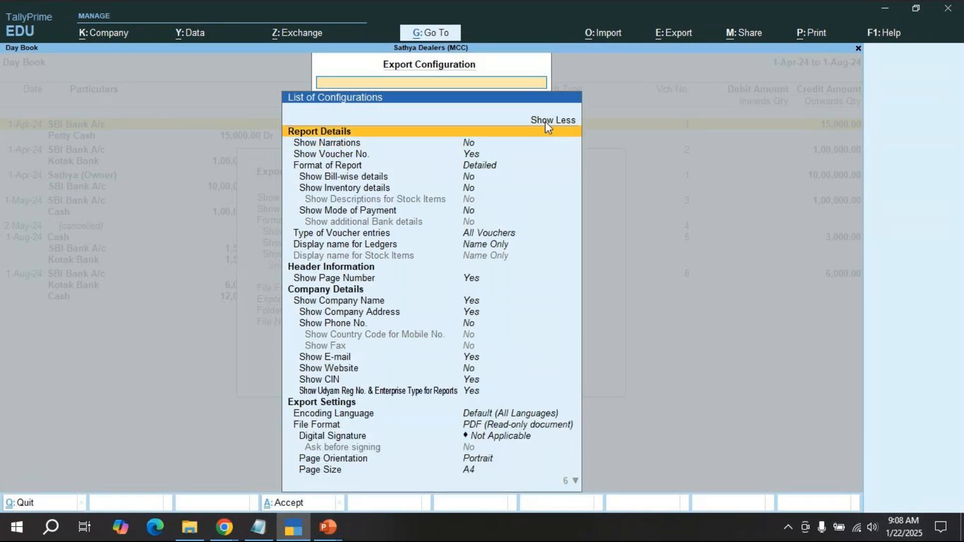
key(Down)
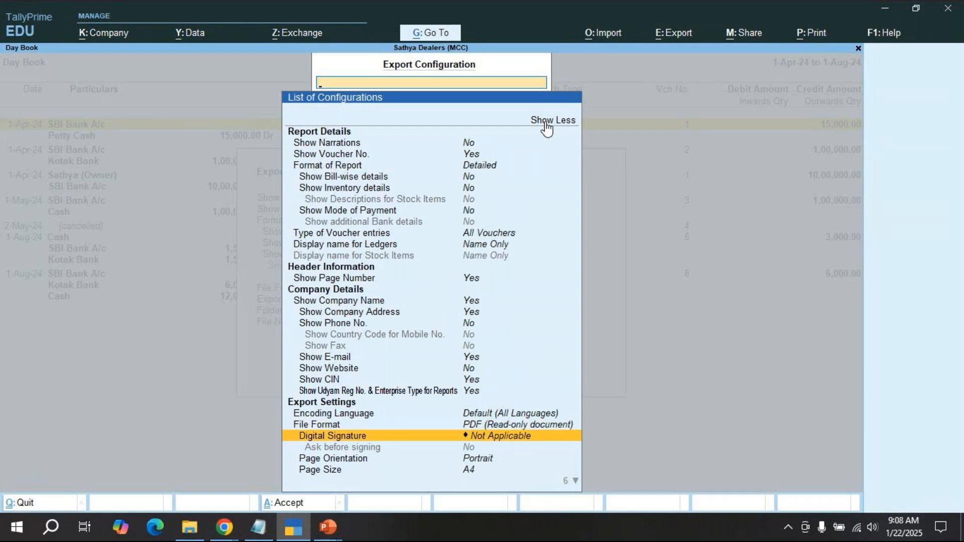
key(Up)
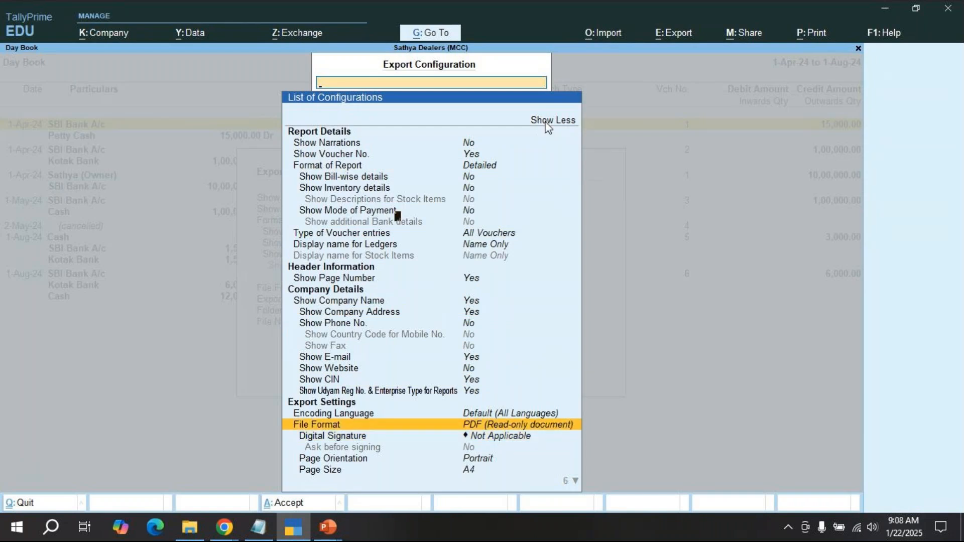
key(Return)
key(Up)
key(Up)
key(Up)
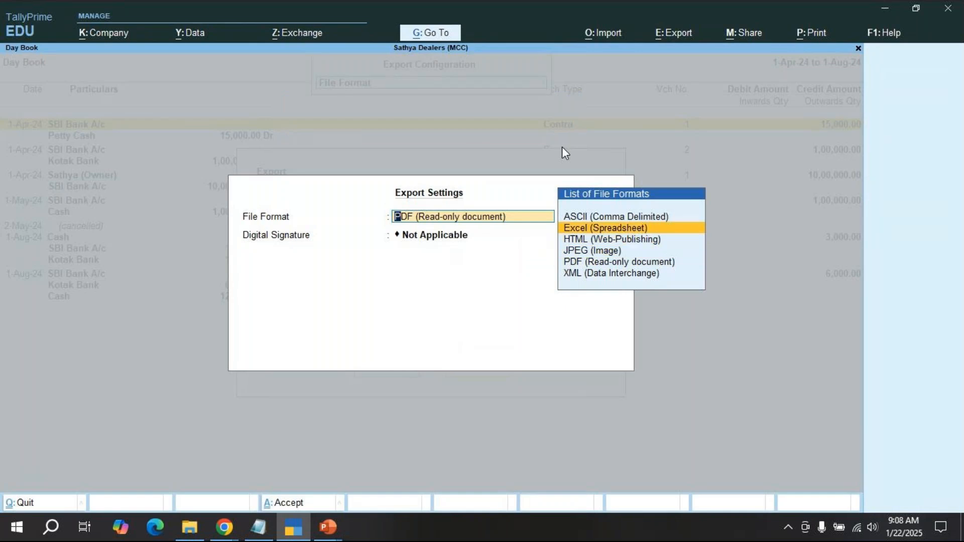
key(Return)
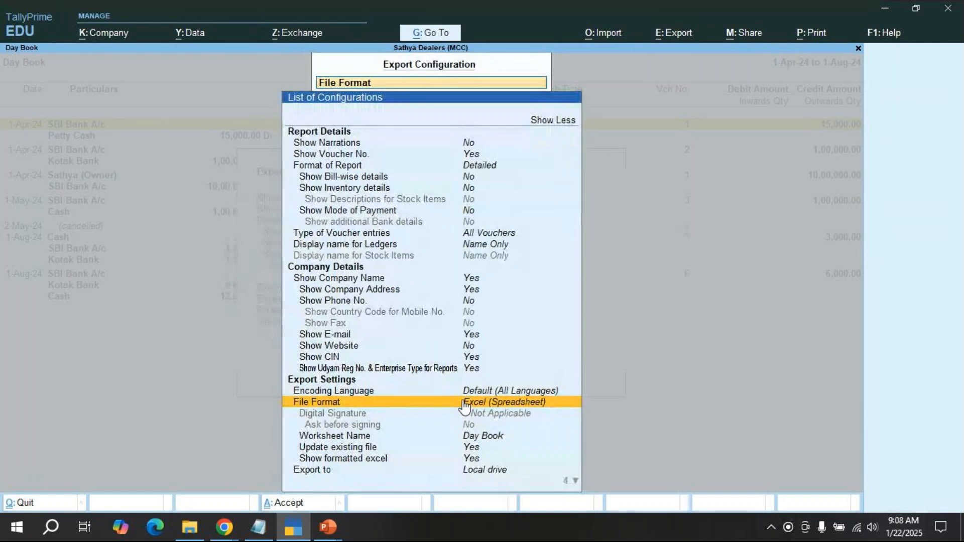
Step: Set the export folder path to the Desktop folder and accept the export configuration
key(Down)
key(Down)
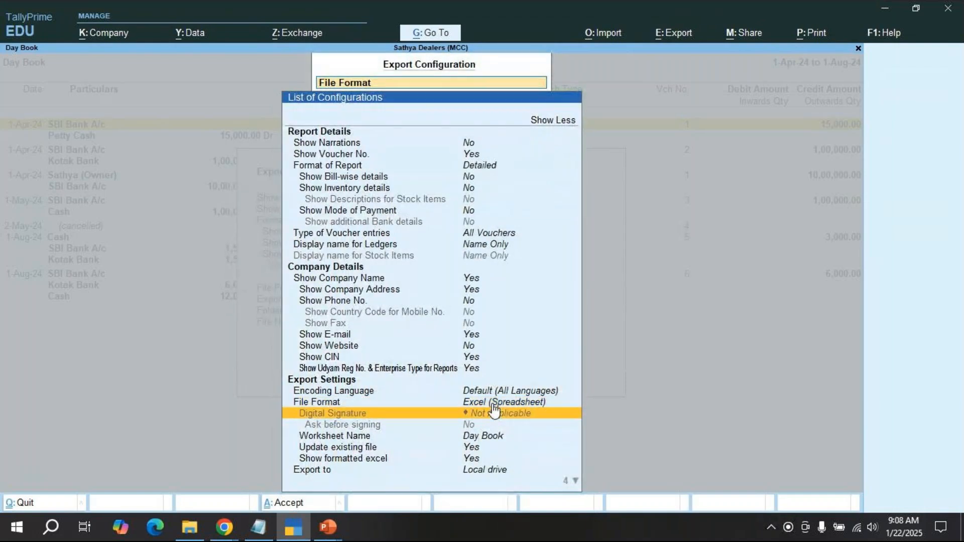
key(Down)
key(Down)
key(Down)
key(Down)
key(Down)
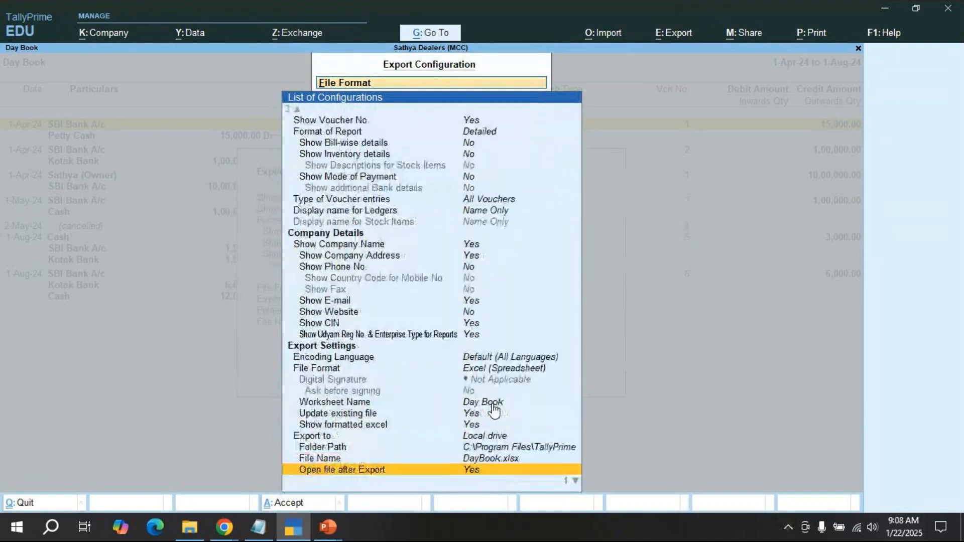
key(Up)
key(Up)
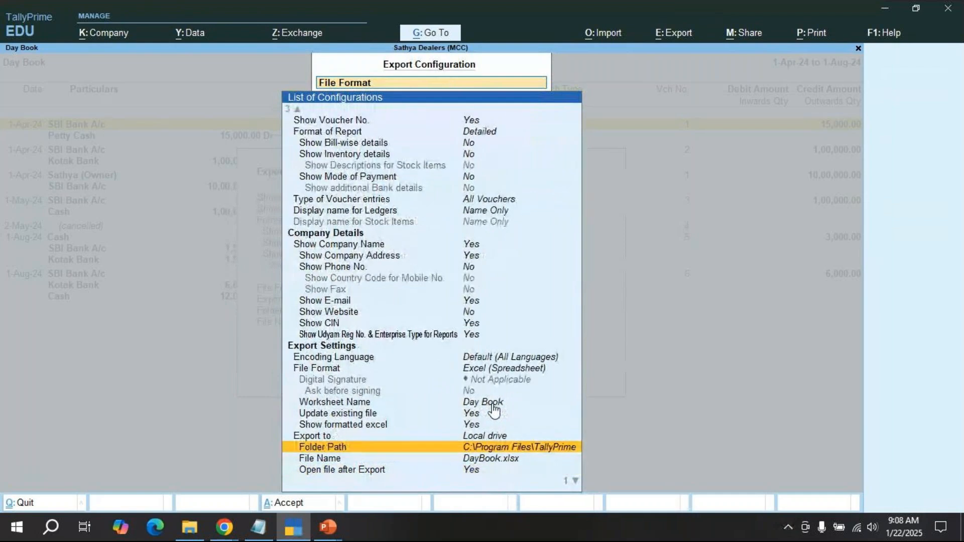
key(Return)
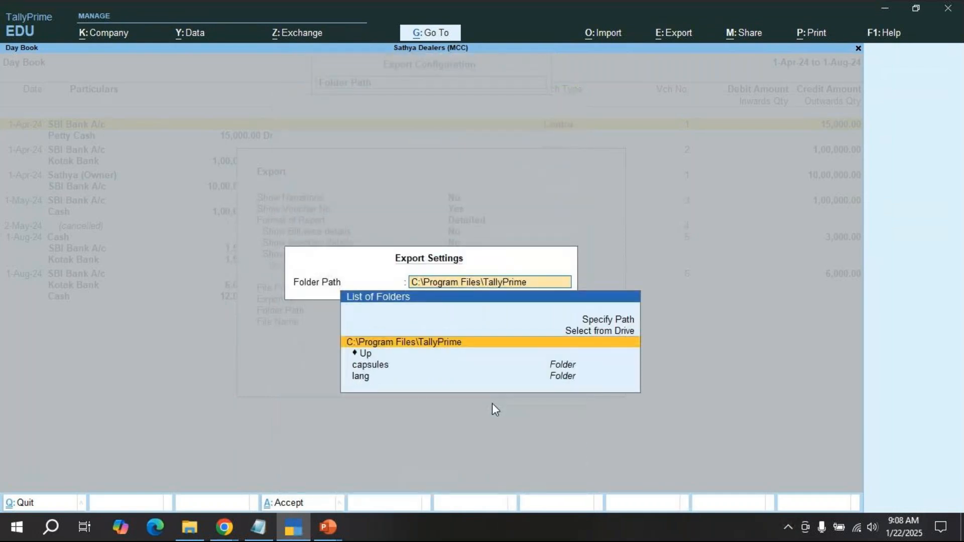
key(Up)
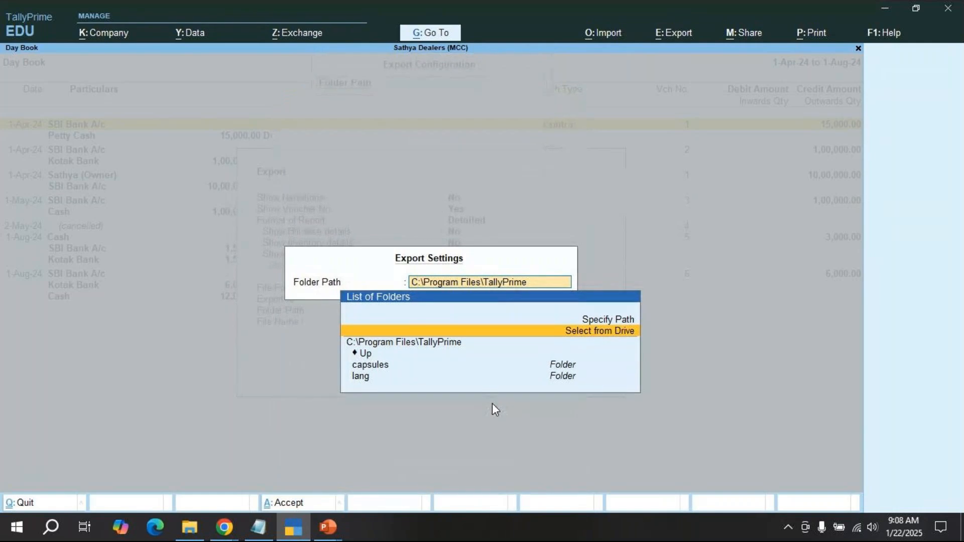
key(Return)
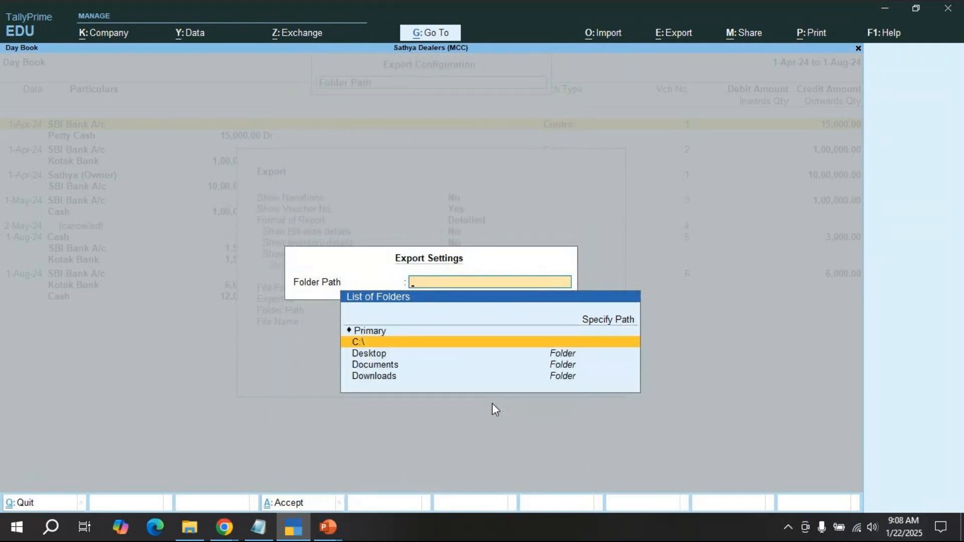
key(Down)
key(Return)
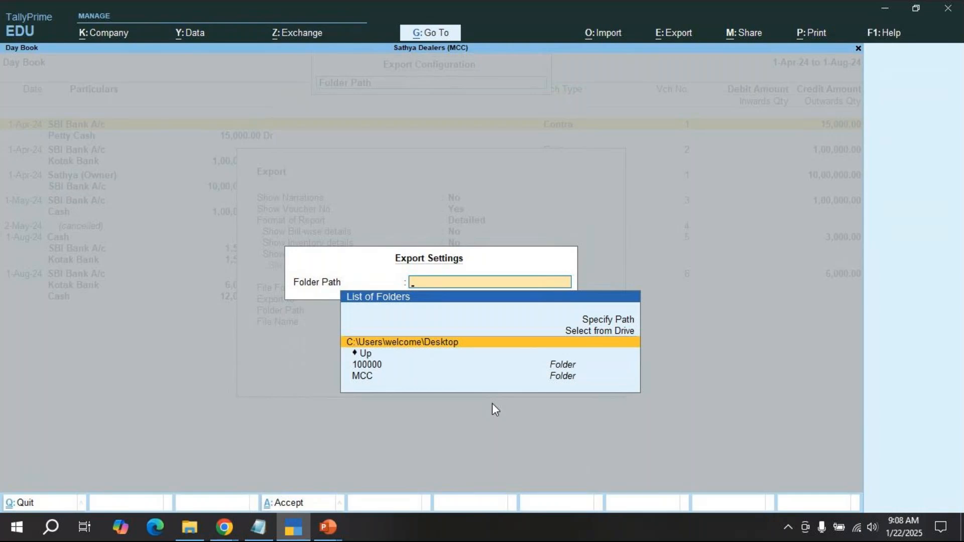
key(Return)
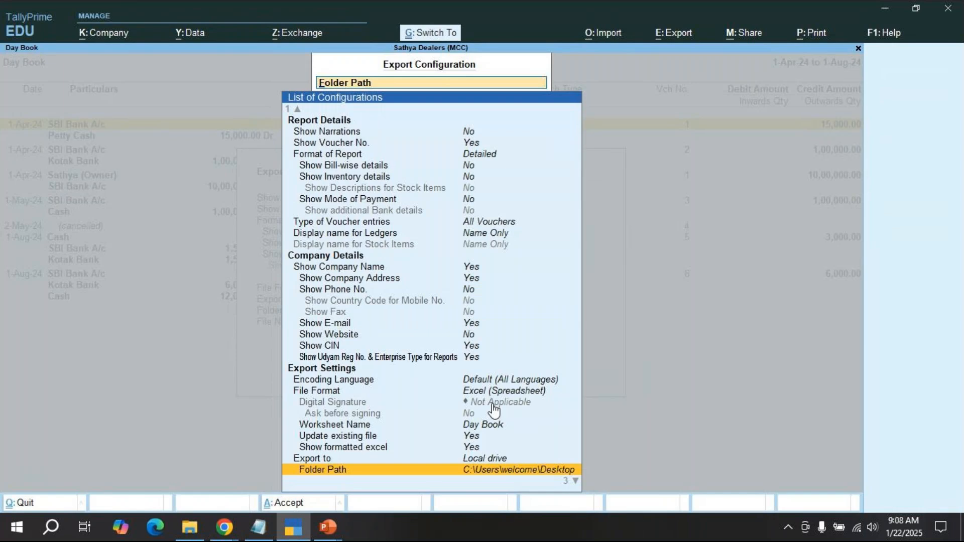
key(ctrl+a)
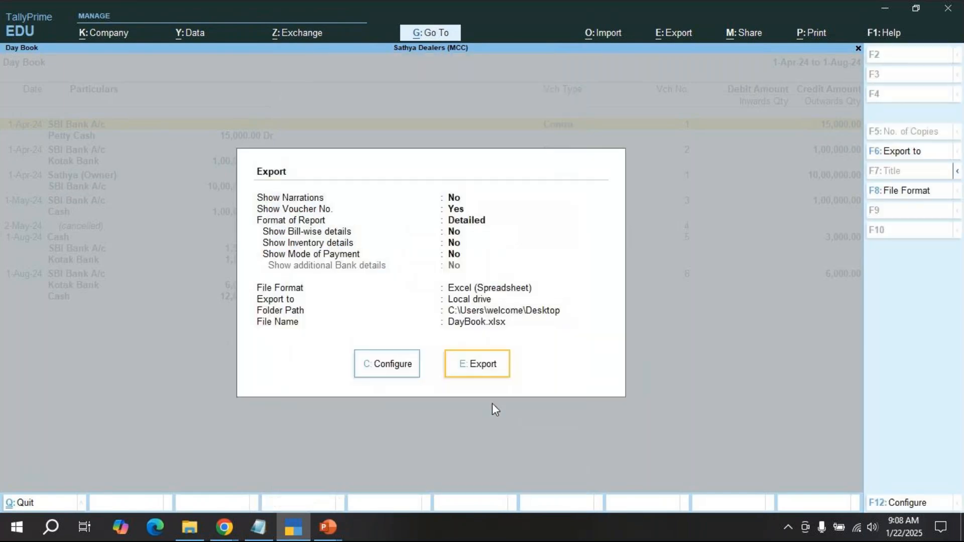
Step: Export the Day Book as DayBook.xlsx, examine its voucher entries in Excel and close the workbook
click(482, 369)
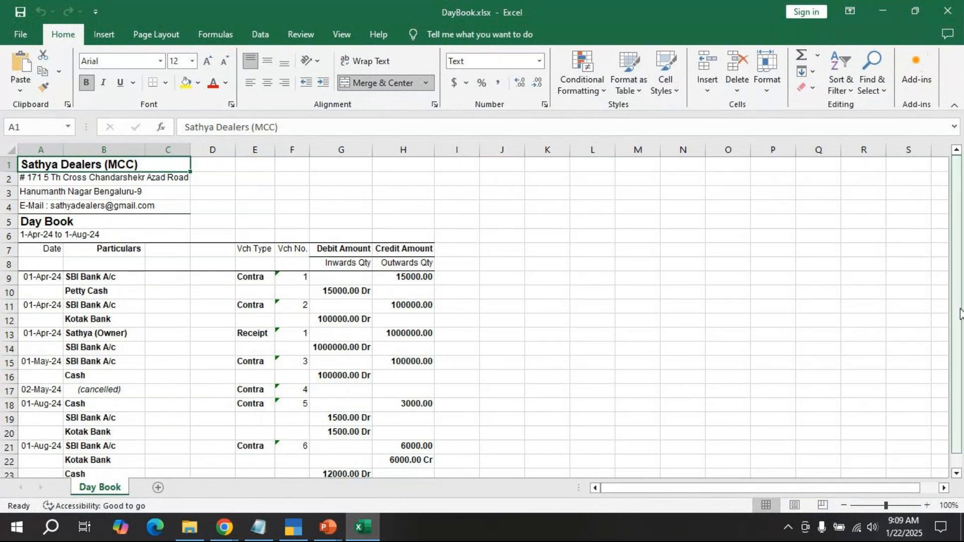
scroll(919, 315, down, 1)
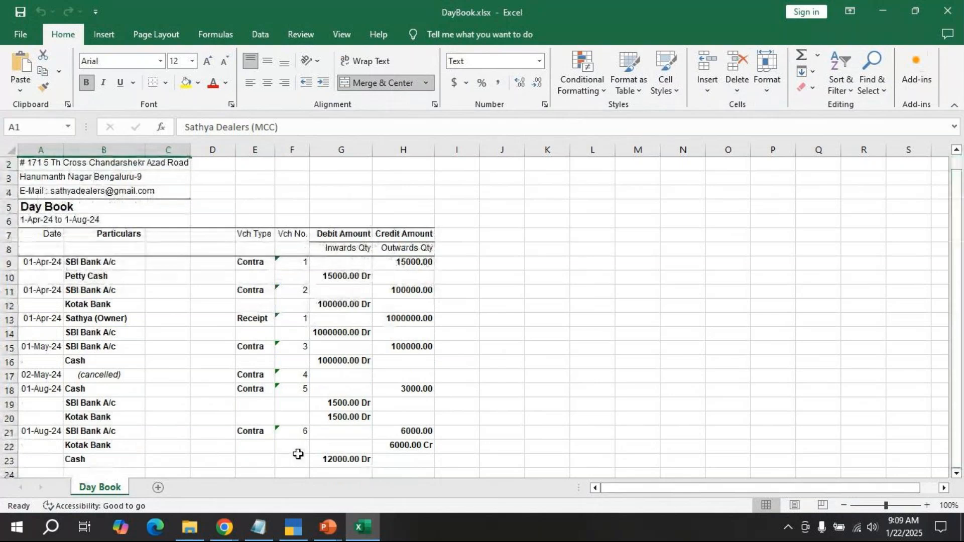
click(946, 13)
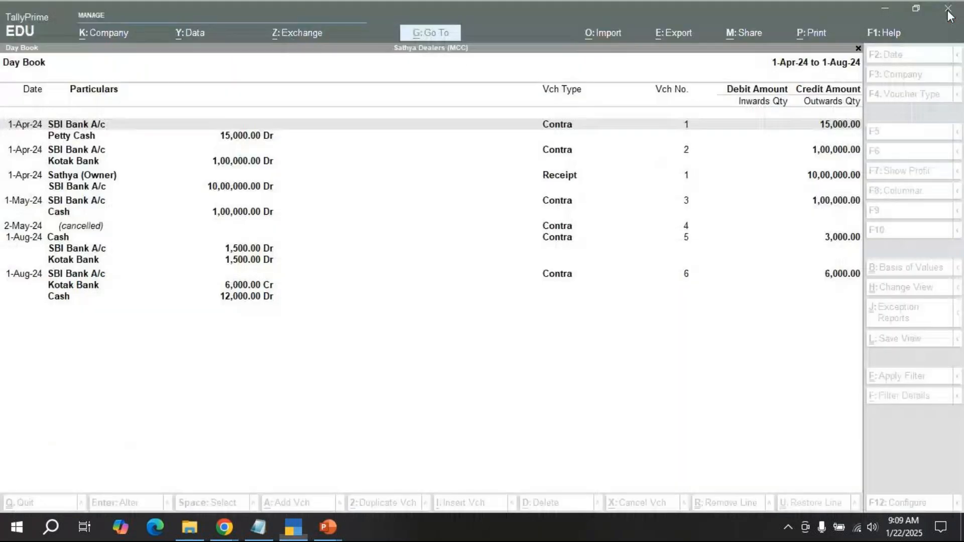
Step: Minimize TallyPrime and rename DayBook.xlsx on the desktop as contra.xlsx
click(890, 13)
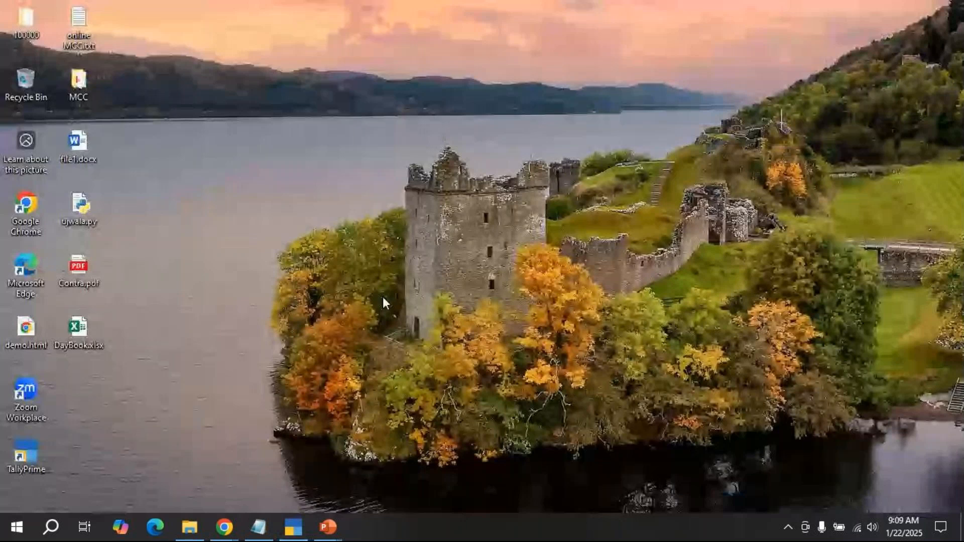
right_click(67, 330)
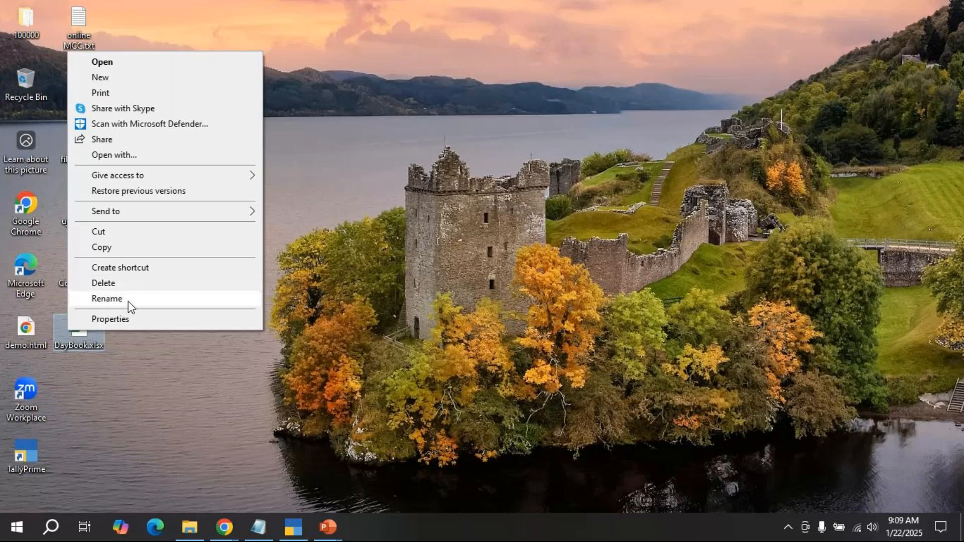
click(128, 302)
text(contra.xlsx)
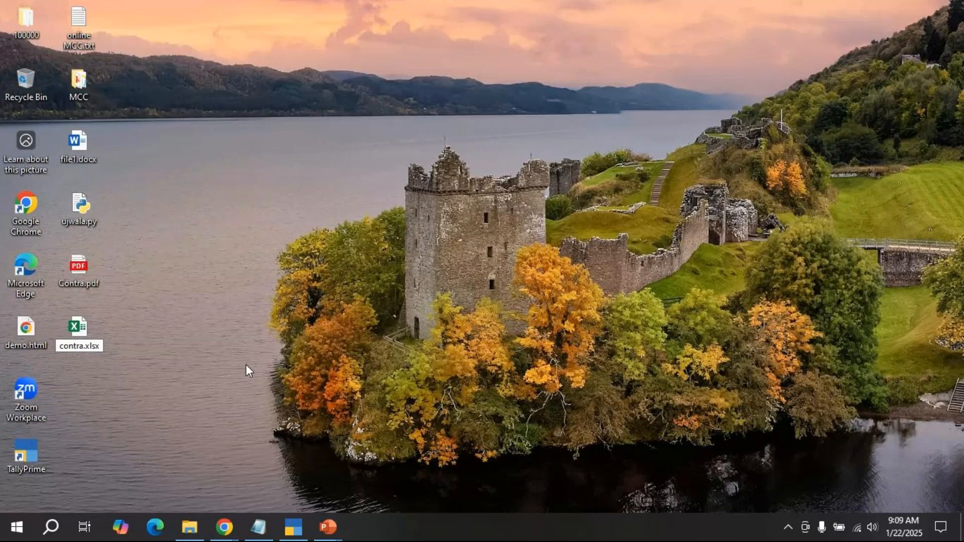
key(Return)
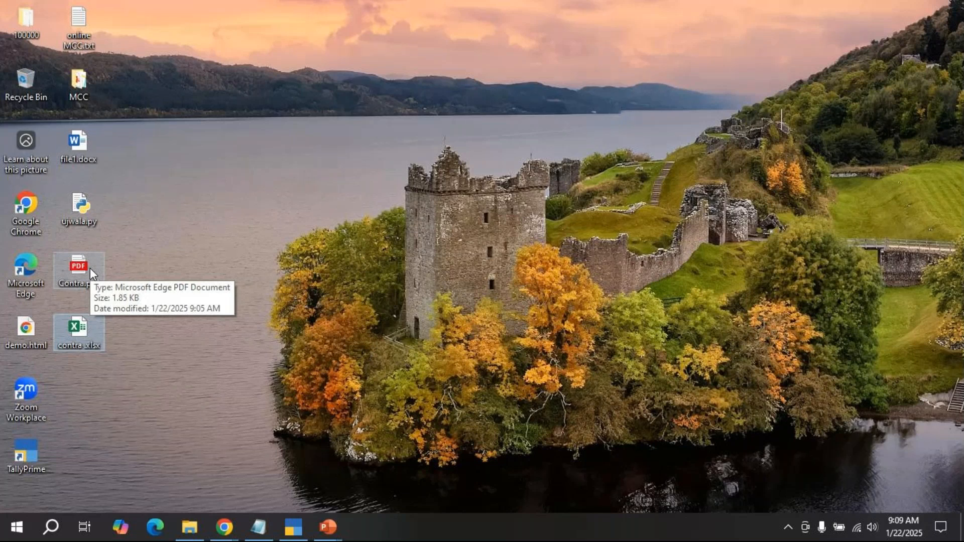
Step: Switch back to TallyPrime, leave the Day Book for the Gateway of Tally, and check the GoTo Meeting chat before minimizing it
click(294, 527)
key(Escape)
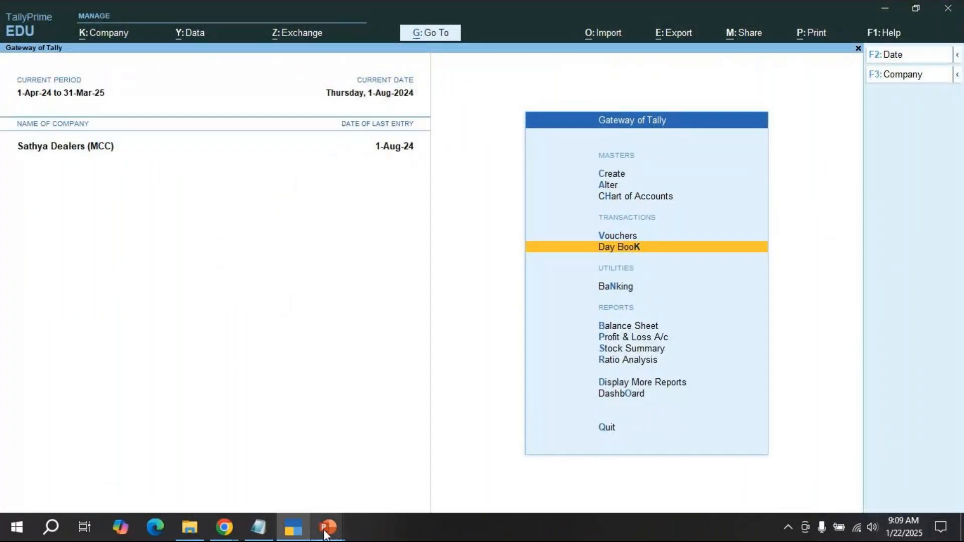
mouse_move(223, 531)
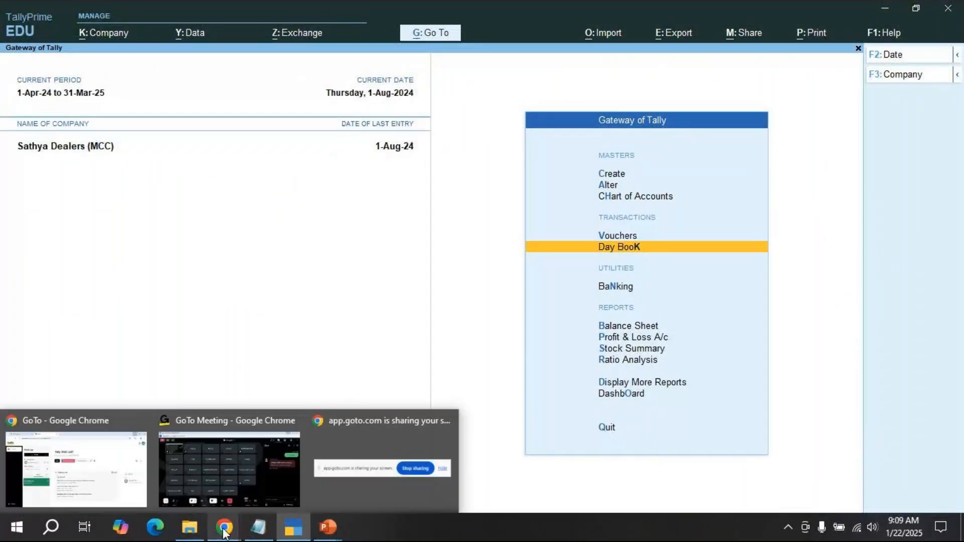
click(233, 469)
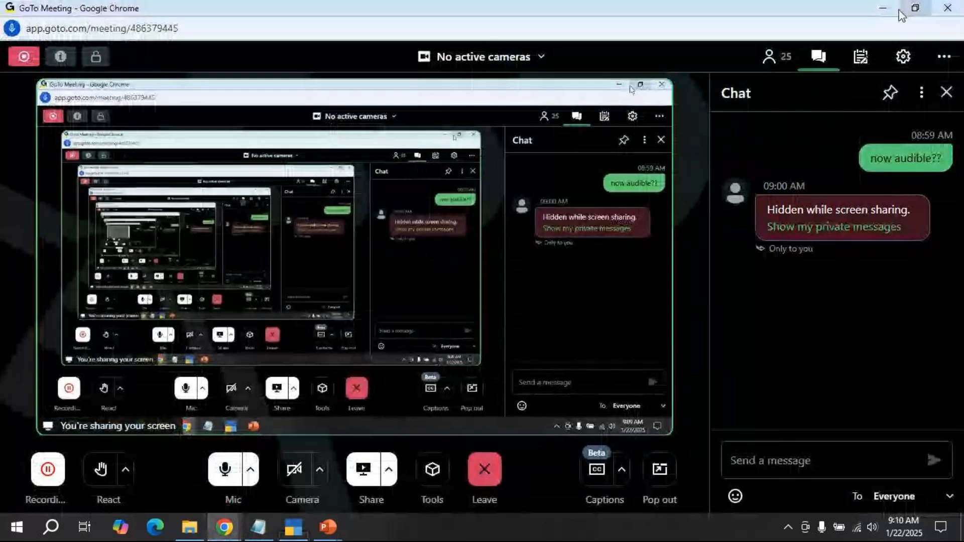
click(885, 7)
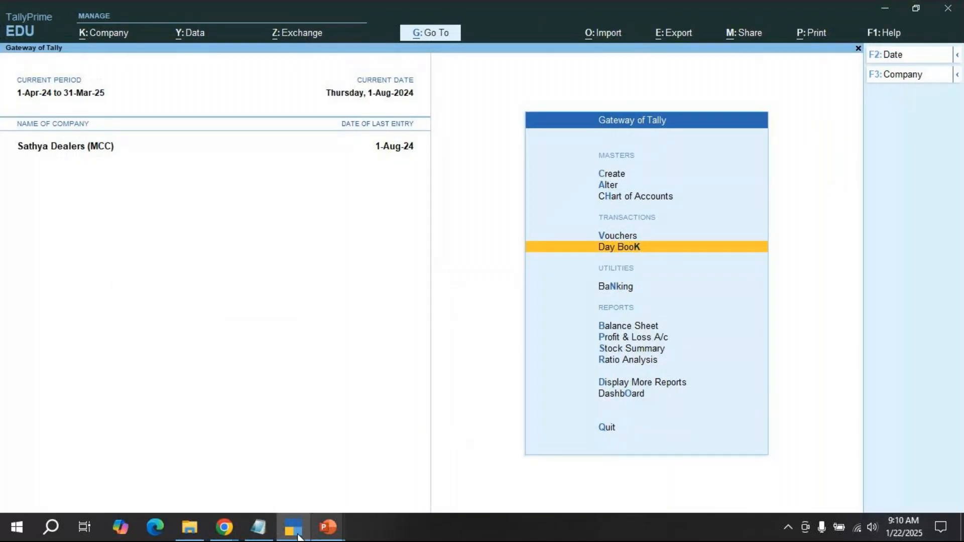
Step: Switch to PowerPoint, view the Contra voucher exercise slide, and show the Payment Vouchers slide in Tally prime (MCC).pptx
mouse_move(328, 535)
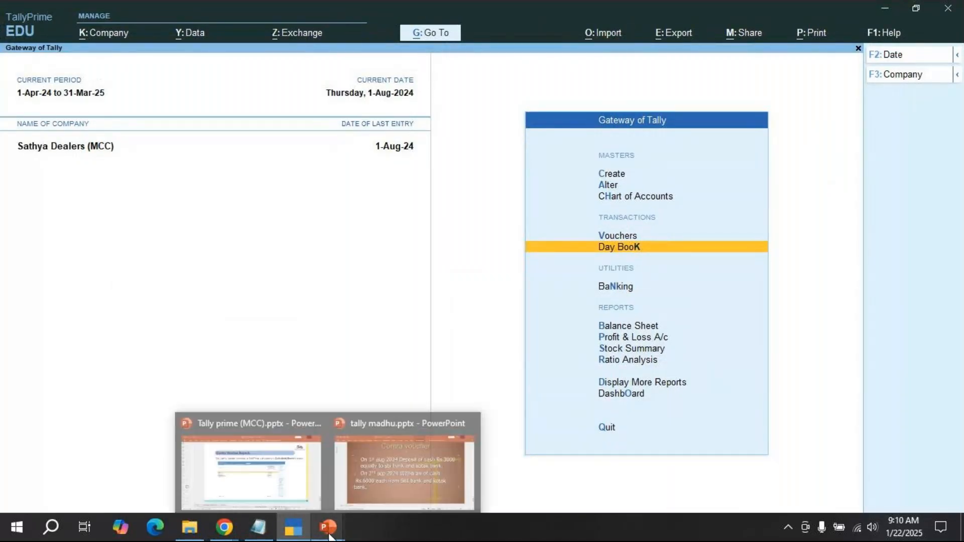
click(367, 486)
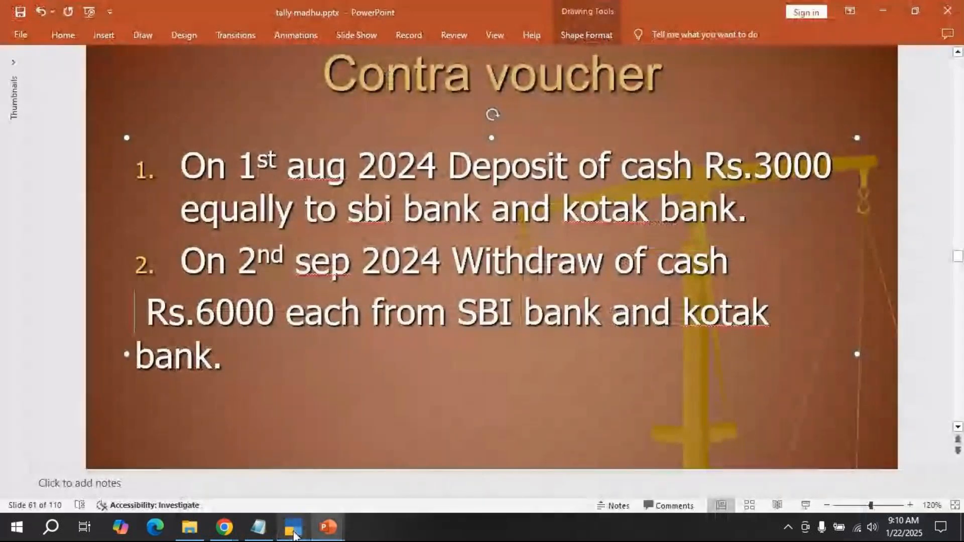
click(295, 532)
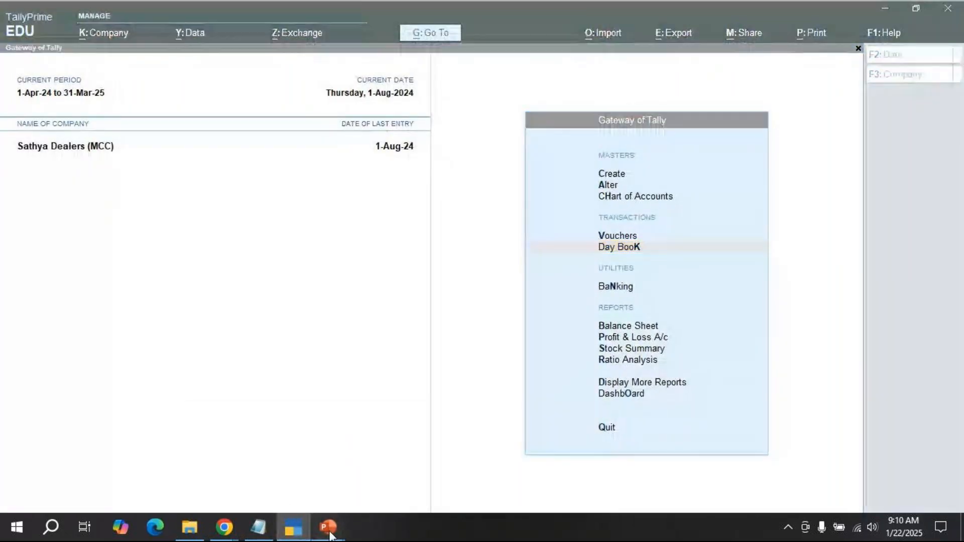
mouse_move(328, 530)
key(alt+Tab)
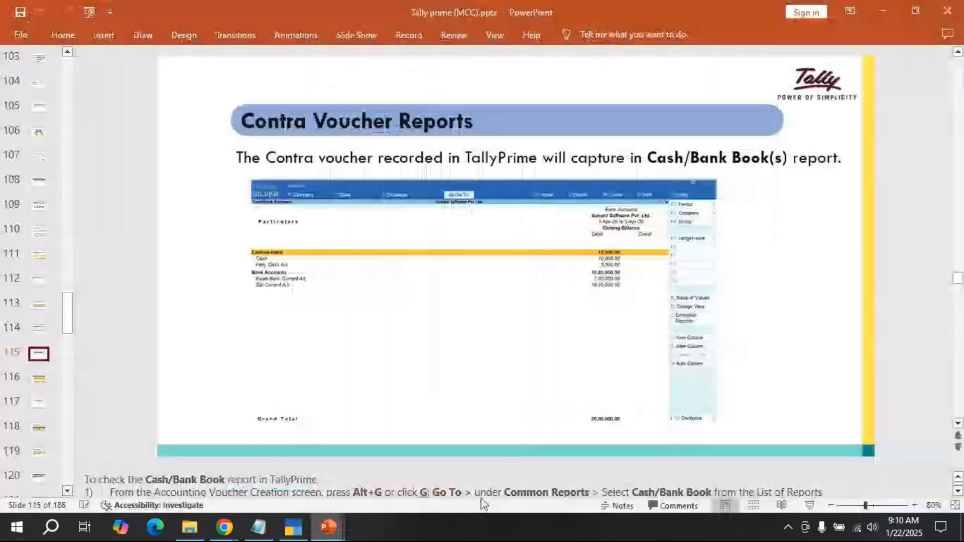
key(Page_Up)
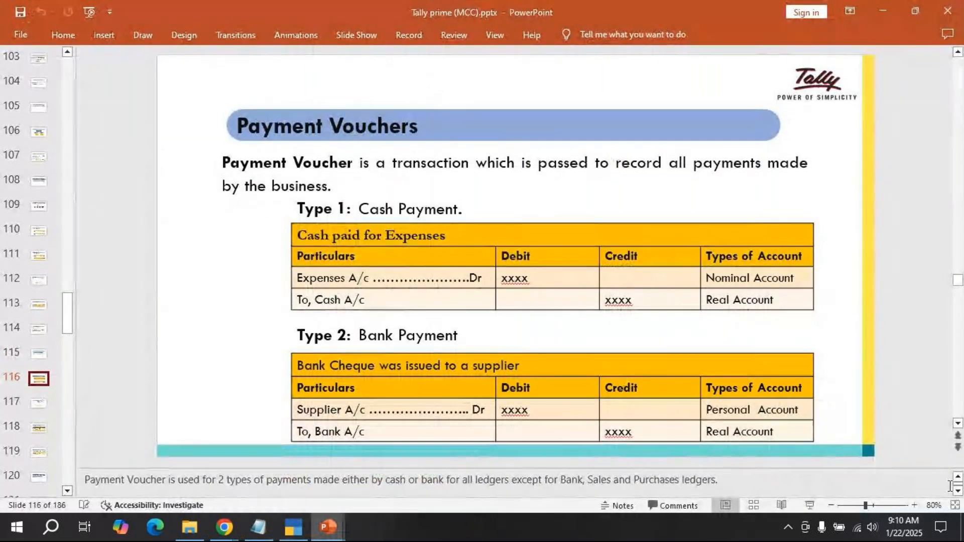
Step: View the example slide after the Payment Vouchers overview in the presentation and return to the overview
click(958, 425)
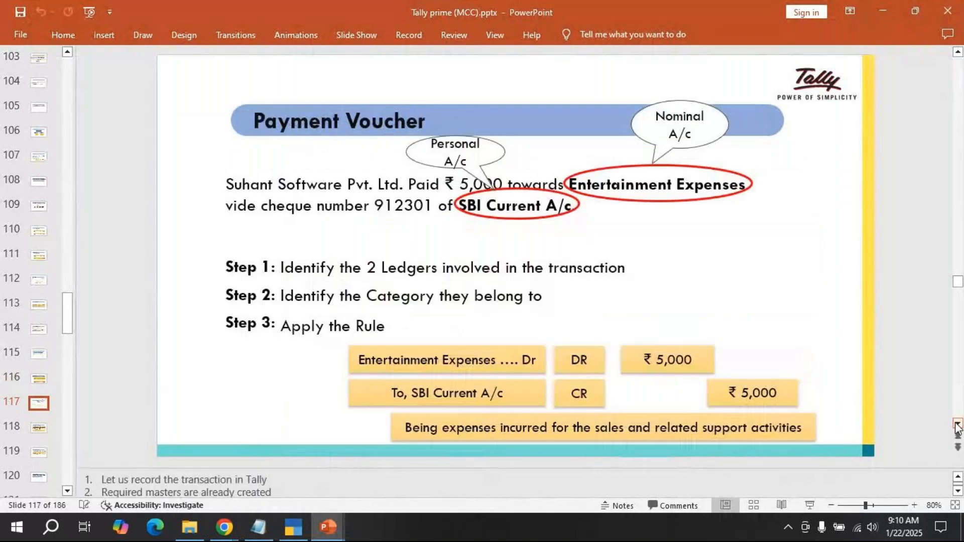
scroll(956, 419, up, 1)
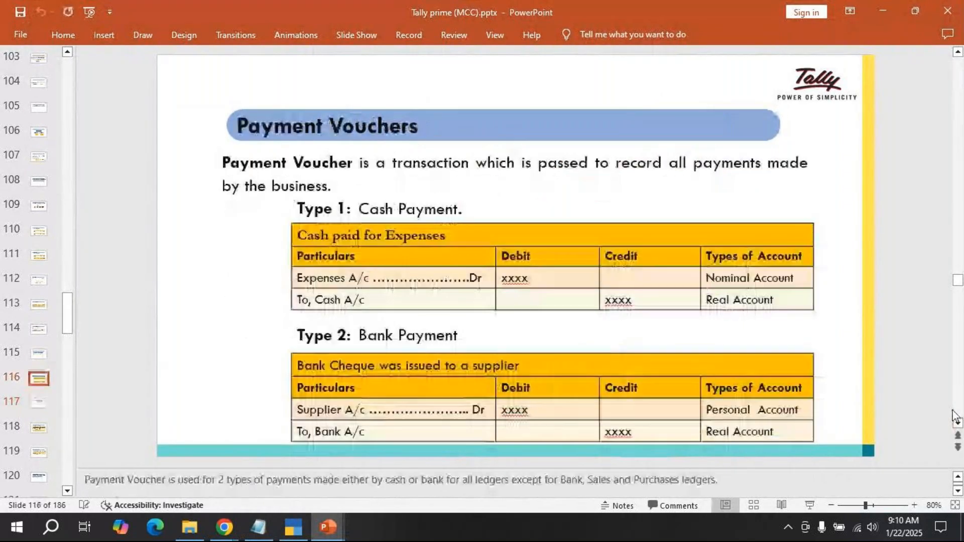
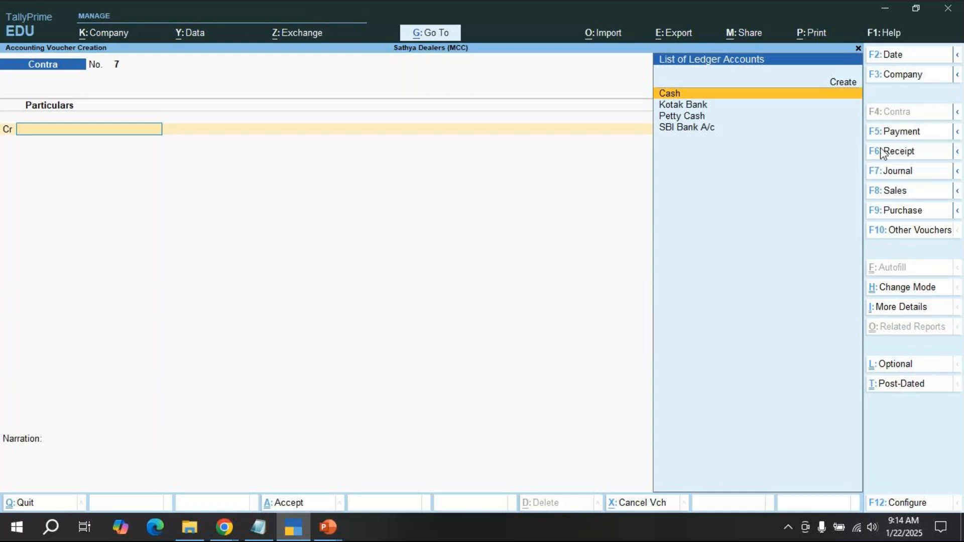
Step: Change the voucher type to Payment in TallyPrime and review the Entertainment Expenses exercise slide in Tally prime (MCC).pptx
click(886, 133)
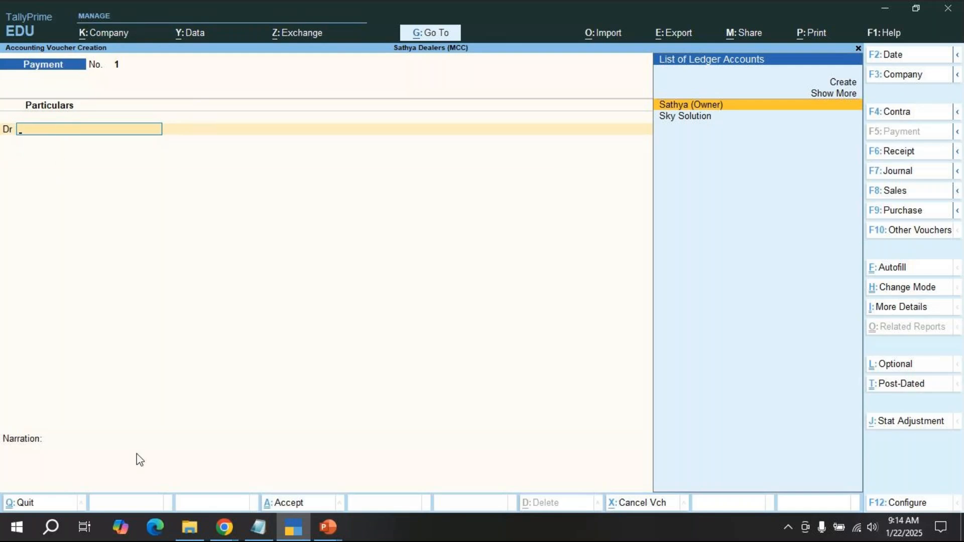
click(329, 527)
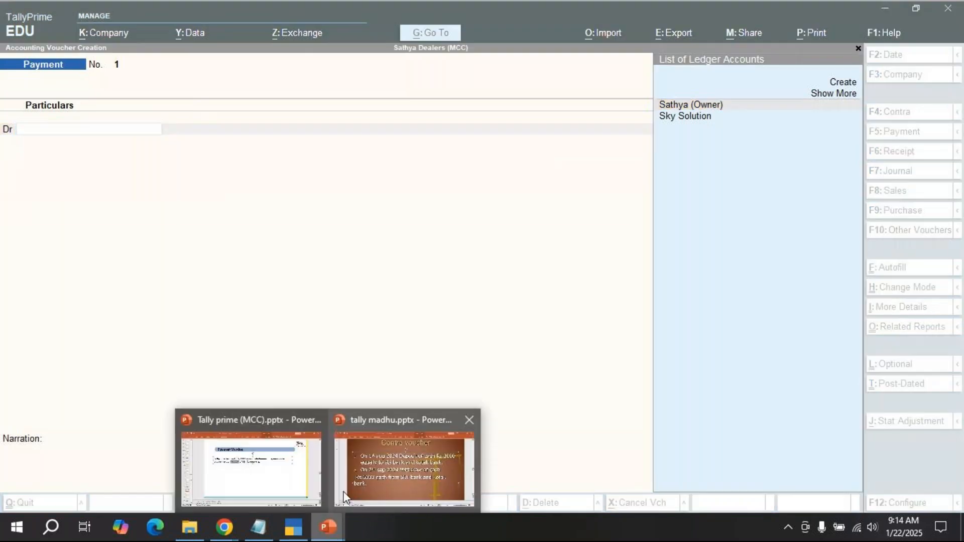
click(281, 475)
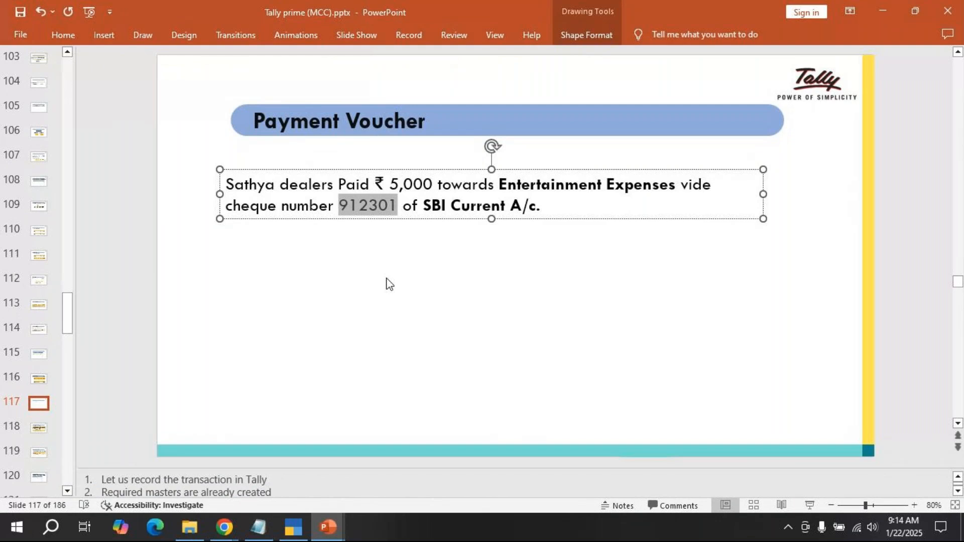
Step: Return to TallyPrime and compare the first entry line of the Contra voucher with that of the Payment voucher
key(alt+Tab)
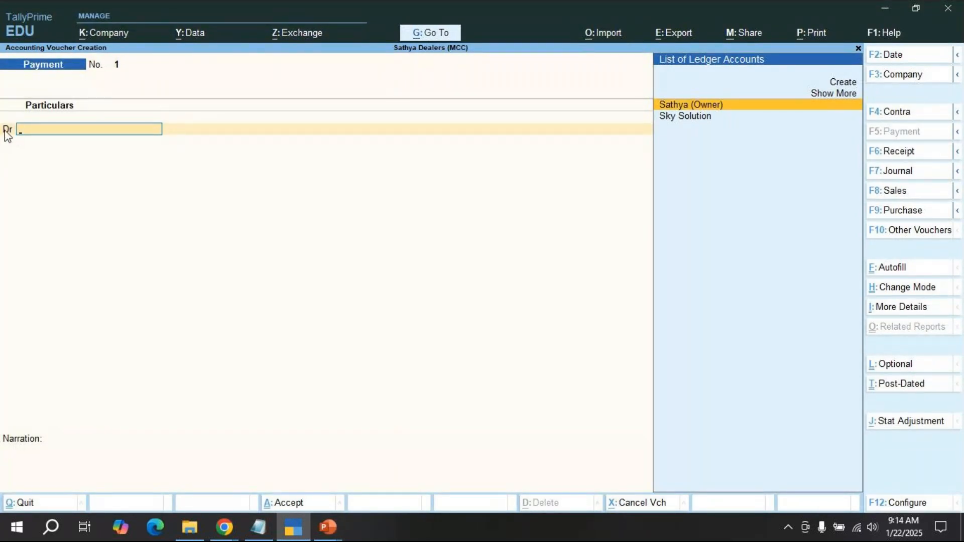
click(897, 113)
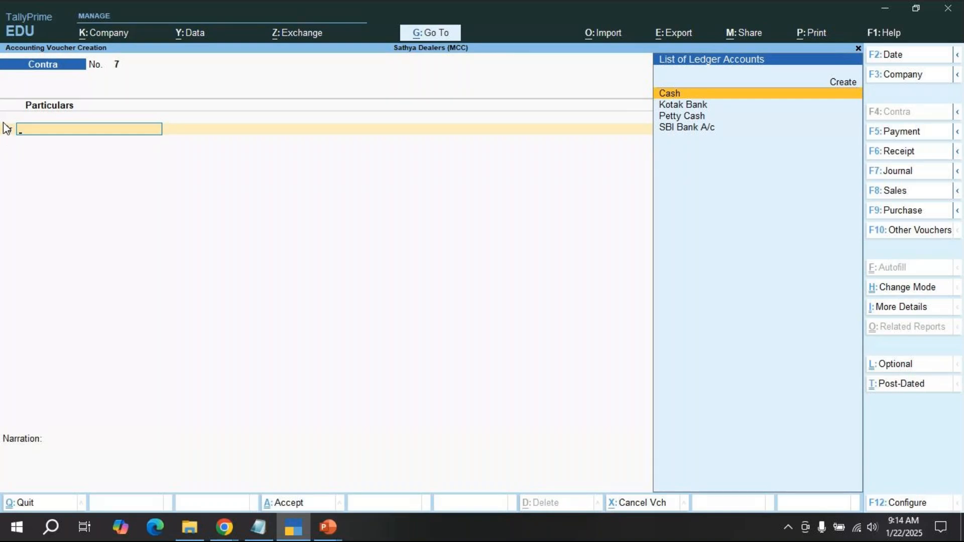
click(906, 132)
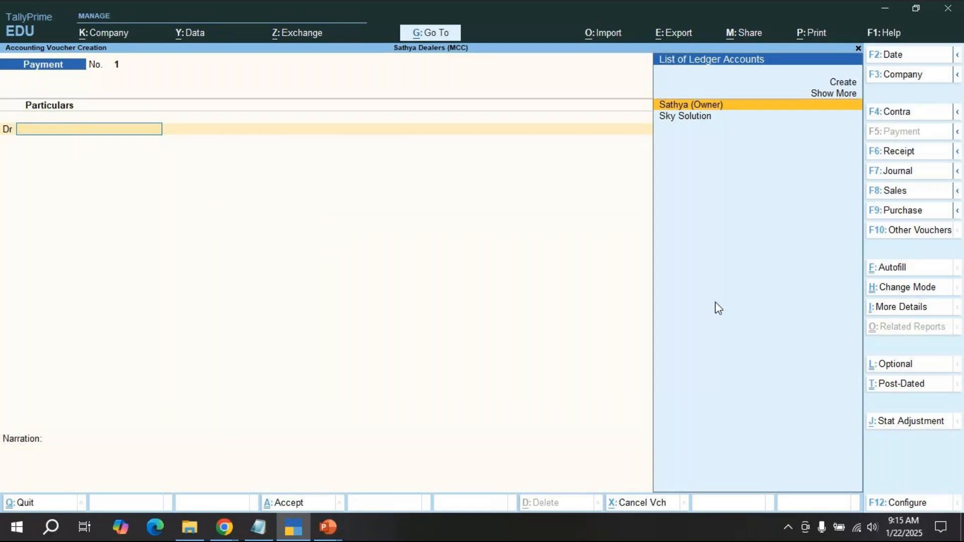
key(Up)
key(Up)
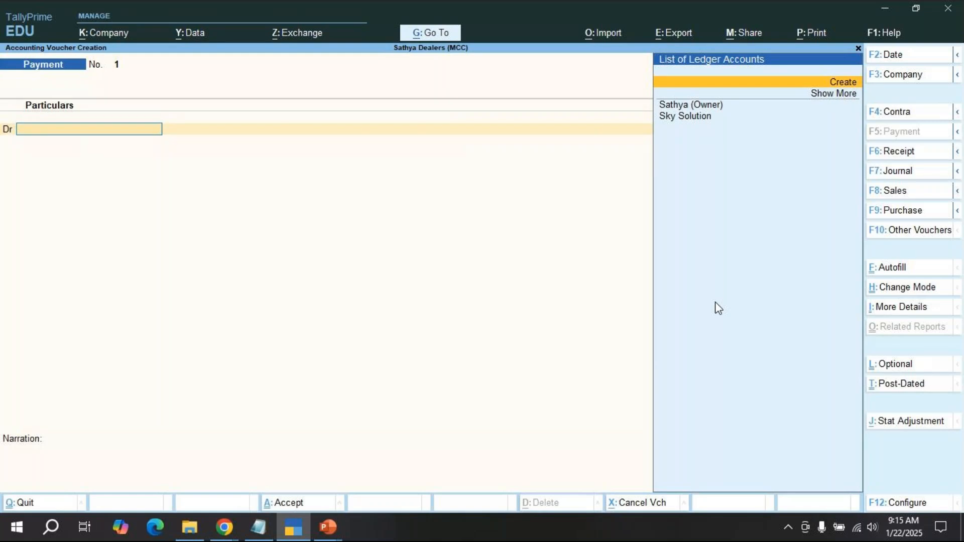
key(Down)
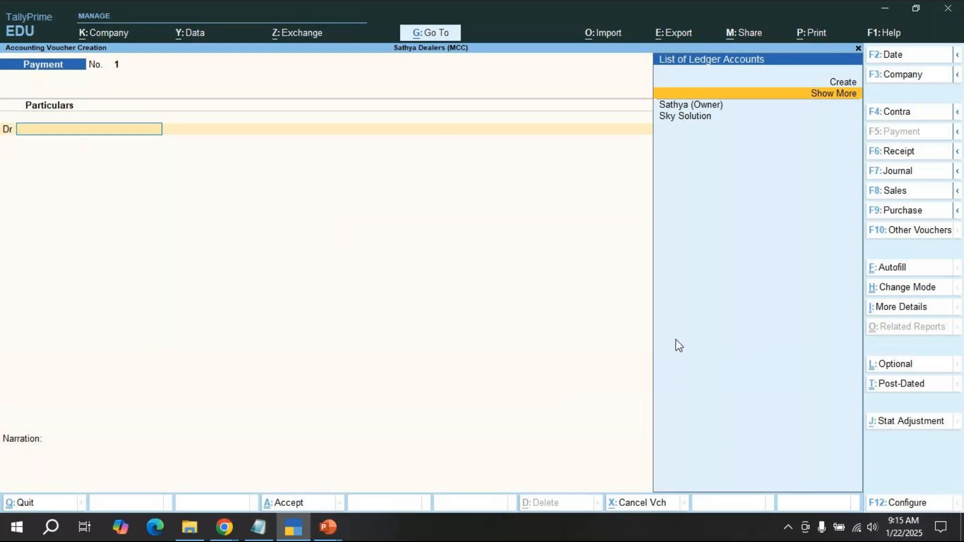
key(Up)
key(Return)
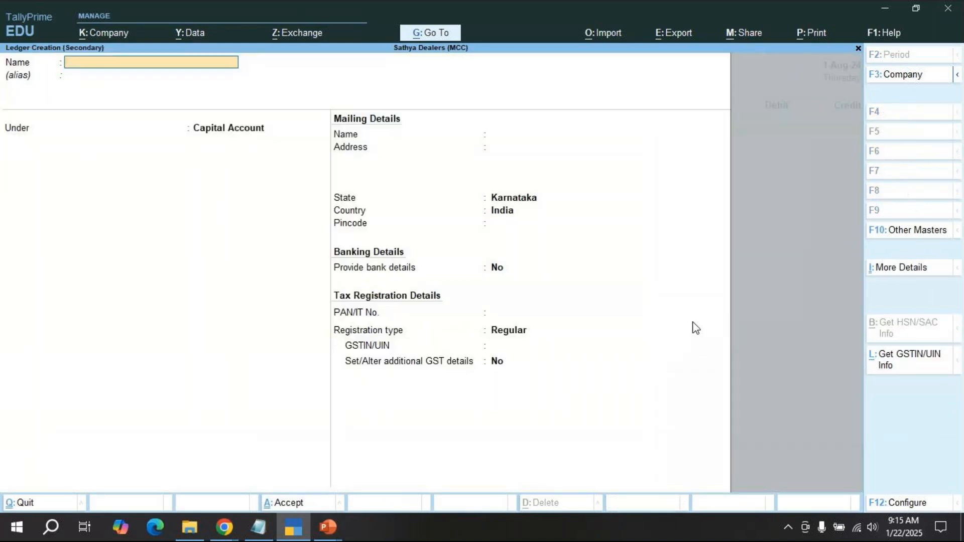
Step: Highlight the ledger creation shortcut note in online MCC.txt, return to TallyPrime and discard the blank ledger form
click(259, 527)
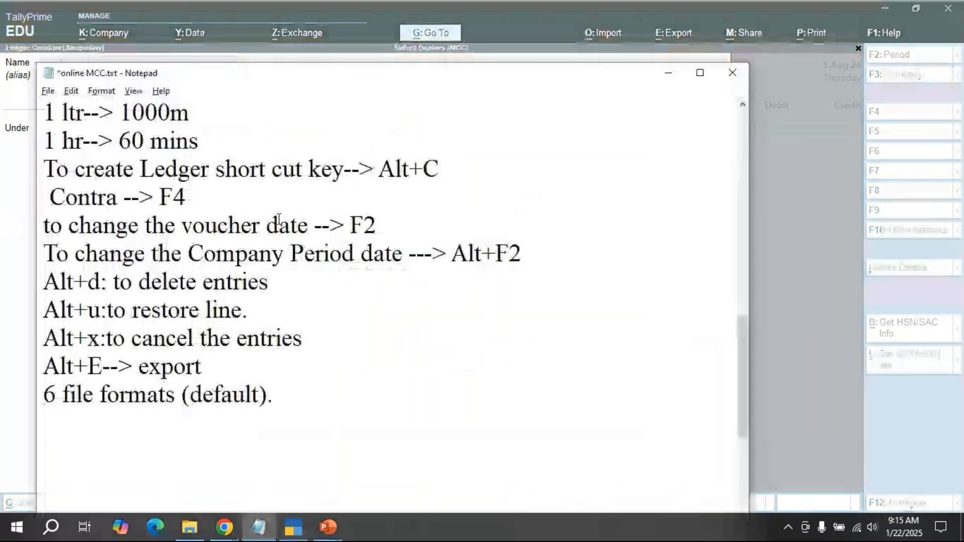
click(269, 392)
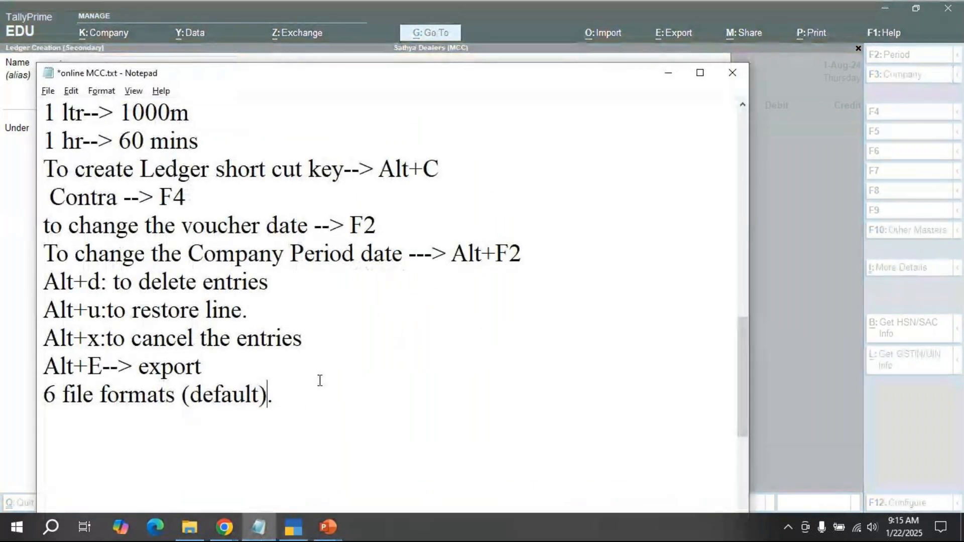
drag(116, 171, 467, 177)
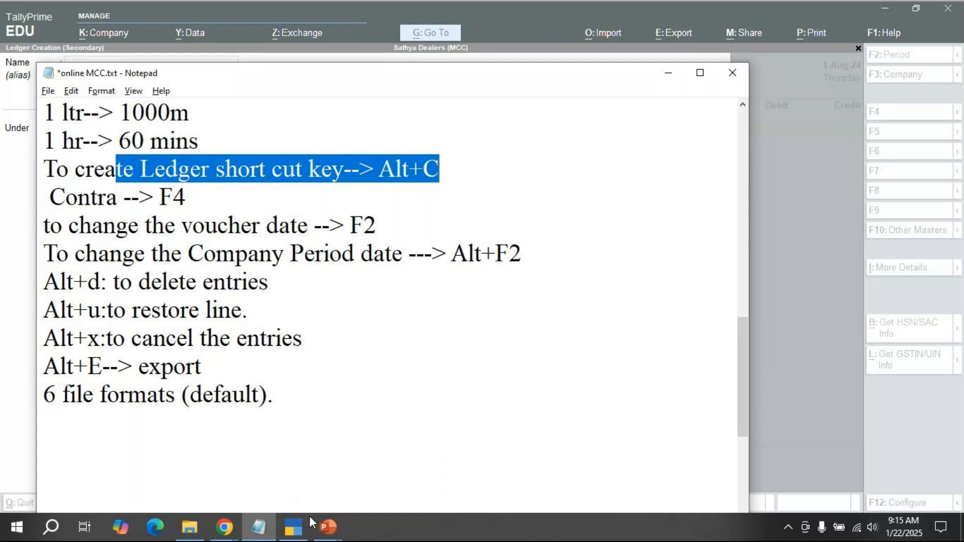
mouse_move(296, 527)
click(307, 467)
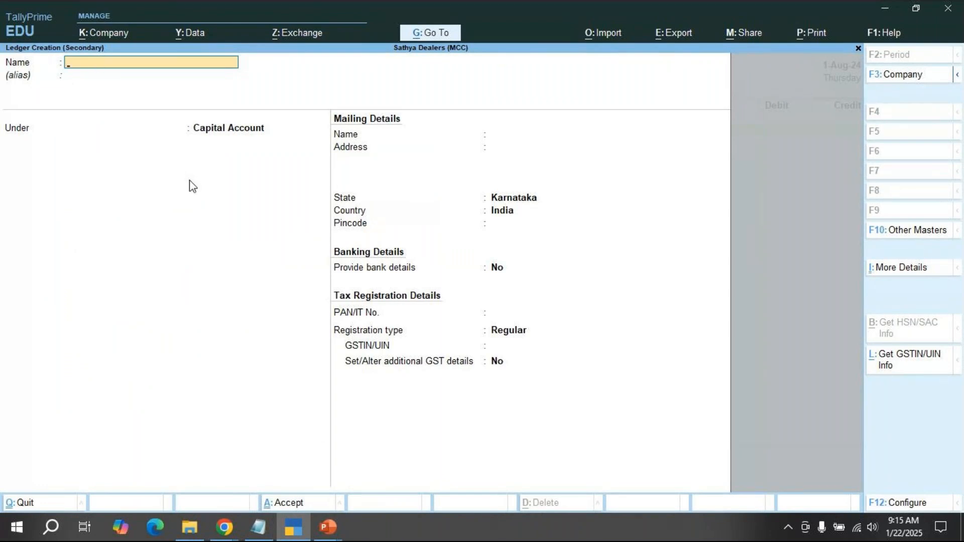
key(Escape)
key(y)
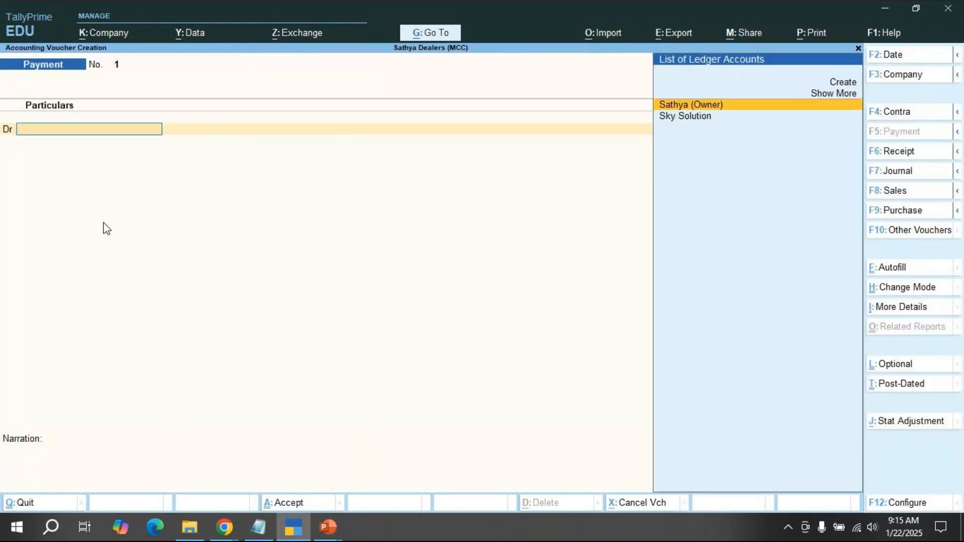
Step: Start creating a new ledger from the payment voucher's debit line, name it Entertainment Exp and leave its alias blank
key(Up)
key(Up)
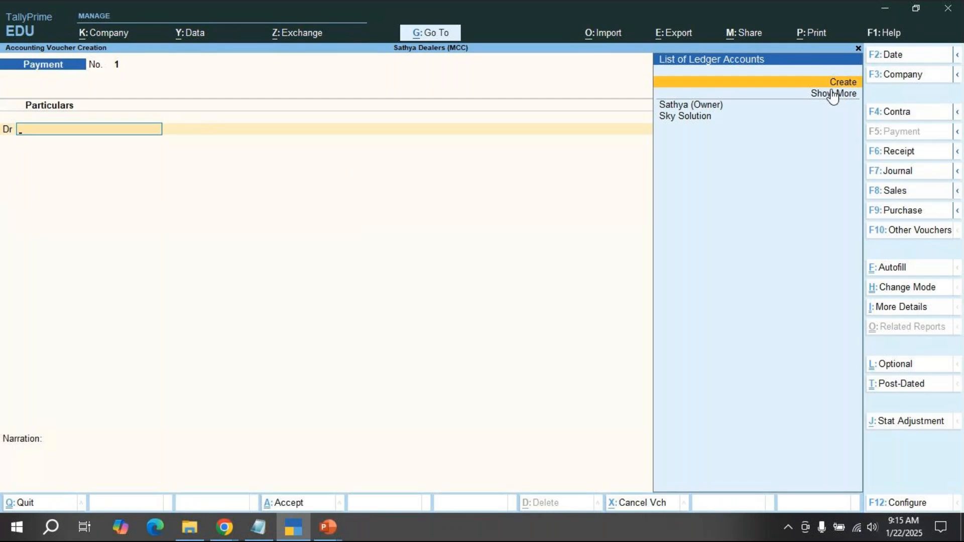
key(Return)
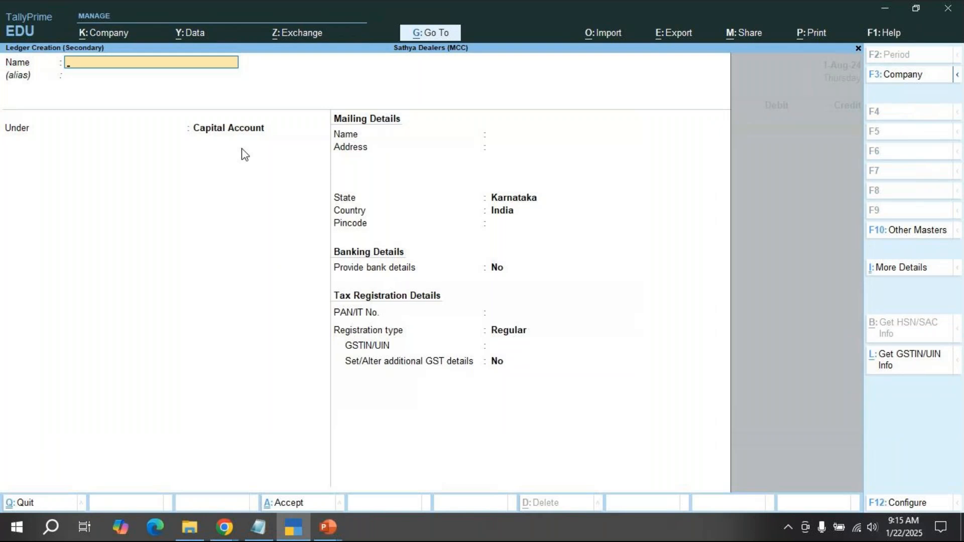
text(Entertainment Exp)
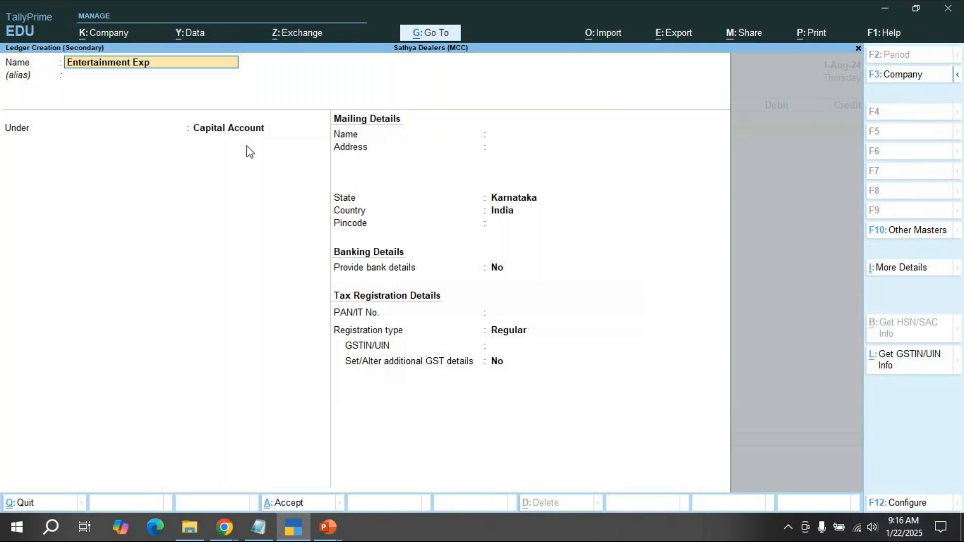
key(Return)
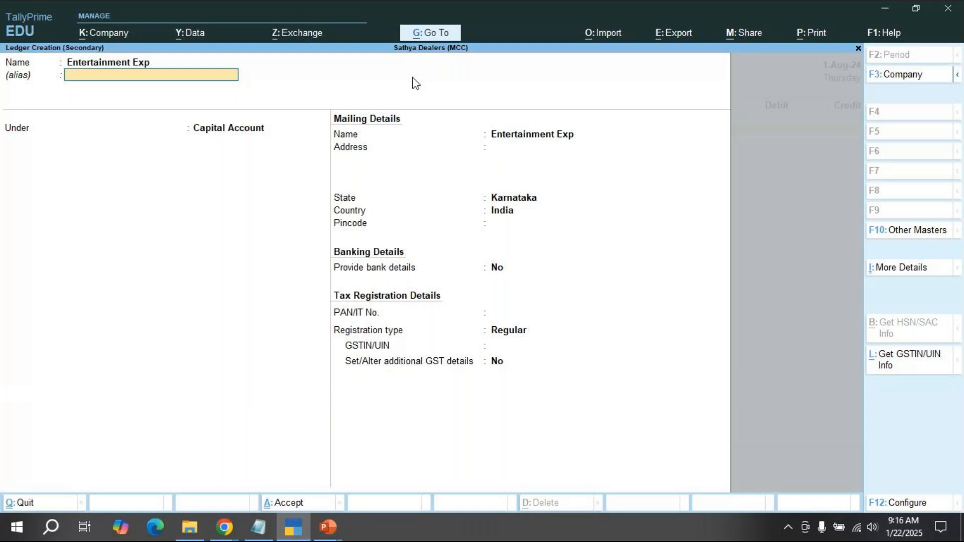
key(Return)
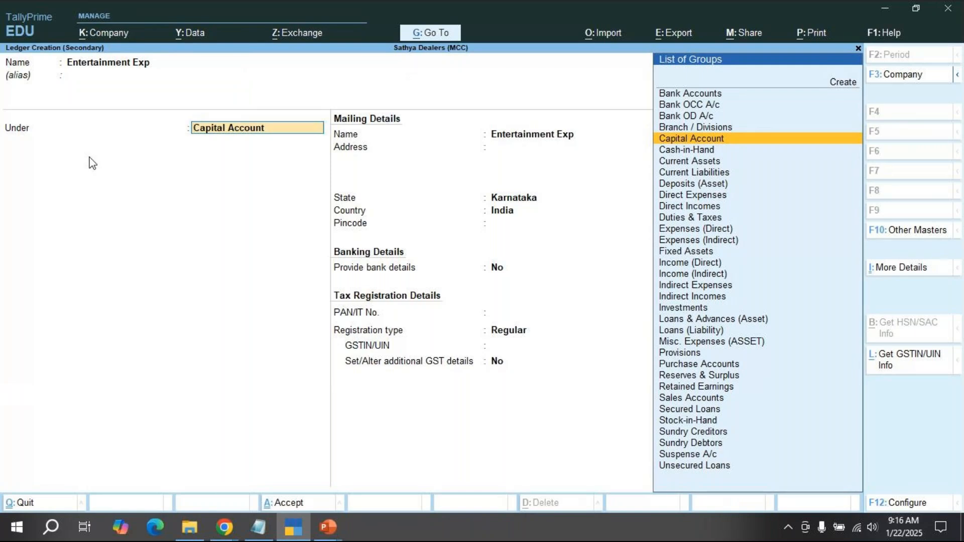
Step: Place the Entertainment Exp ledger under the Indirect Expenses group
text(In)
key(Down)
key(Down)
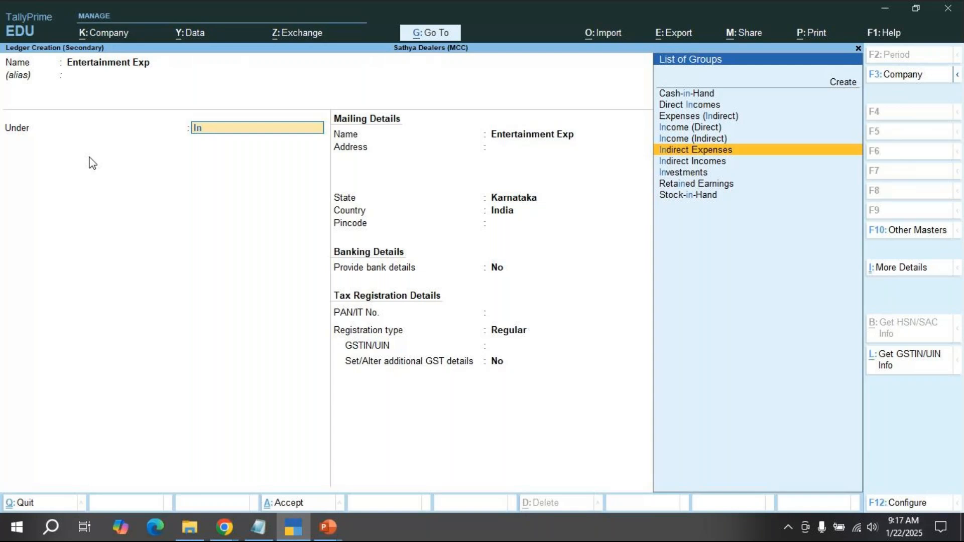
key(Return)
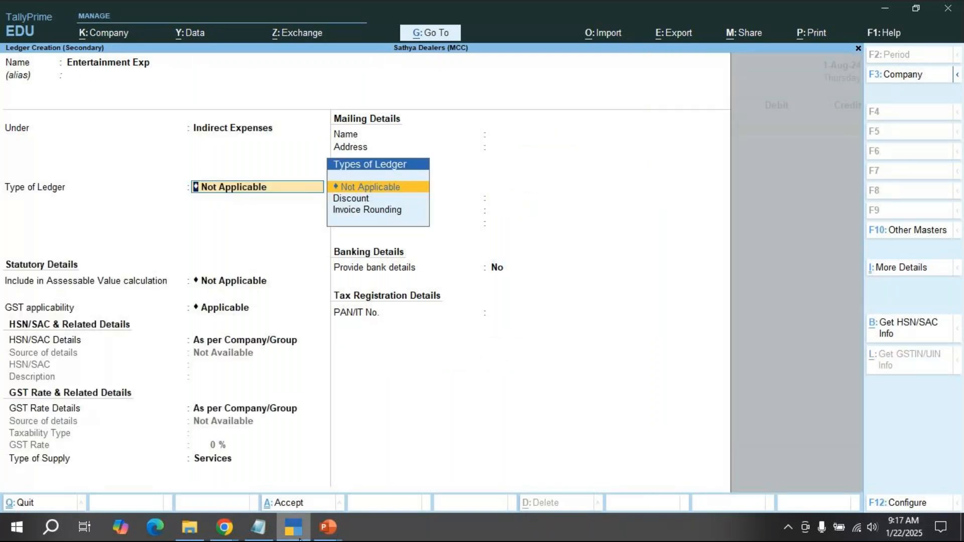
Step: Switch to the GoTo Meeting window, check the chat and minimize it to return to TallyPrime
click(225, 528)
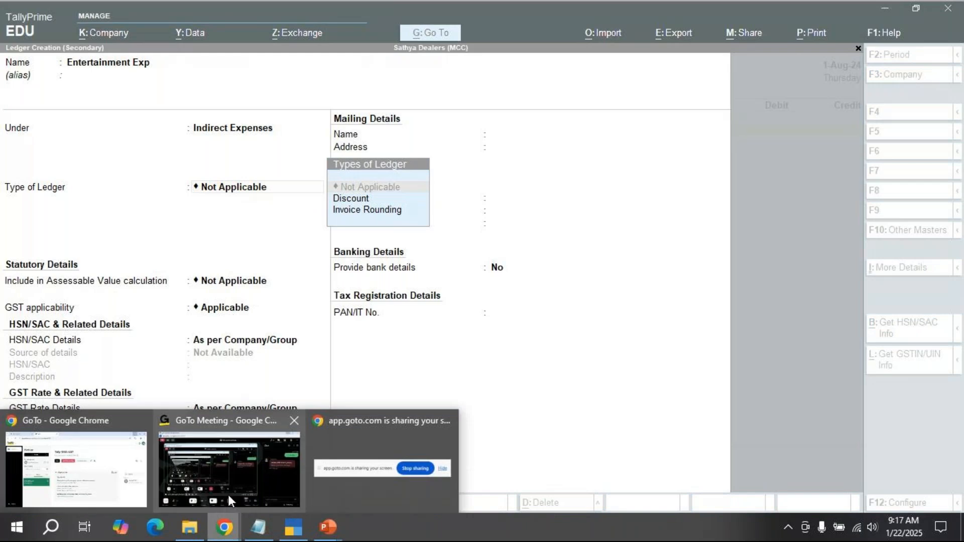
click(229, 495)
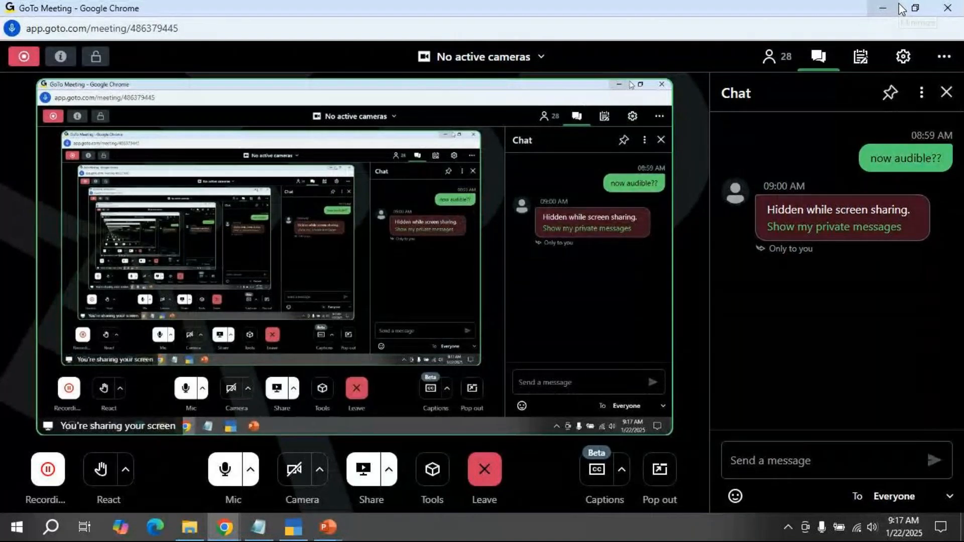
click(885, 10)
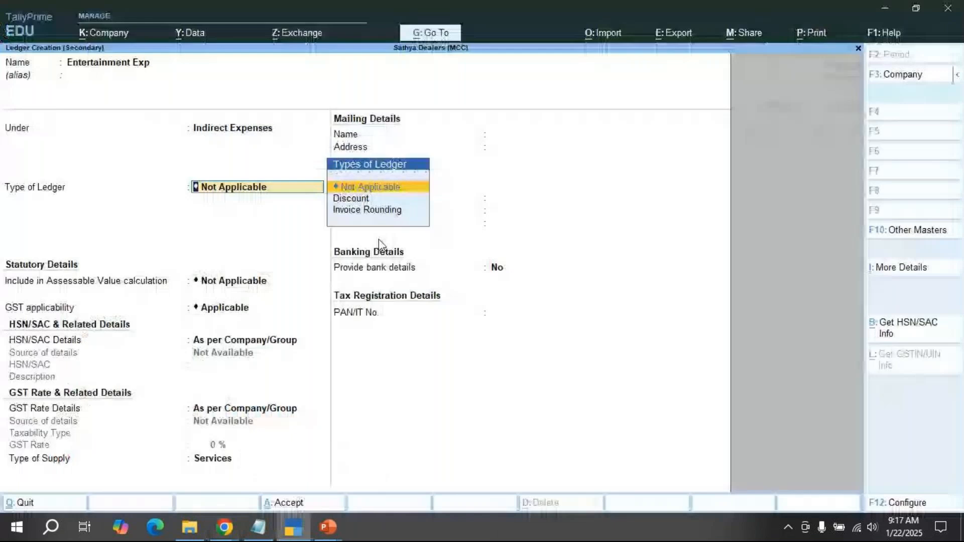
Step: Keep the default ledger type and GST settings for Entertainment Exp and save the ledger
key(Return)
key(Return)
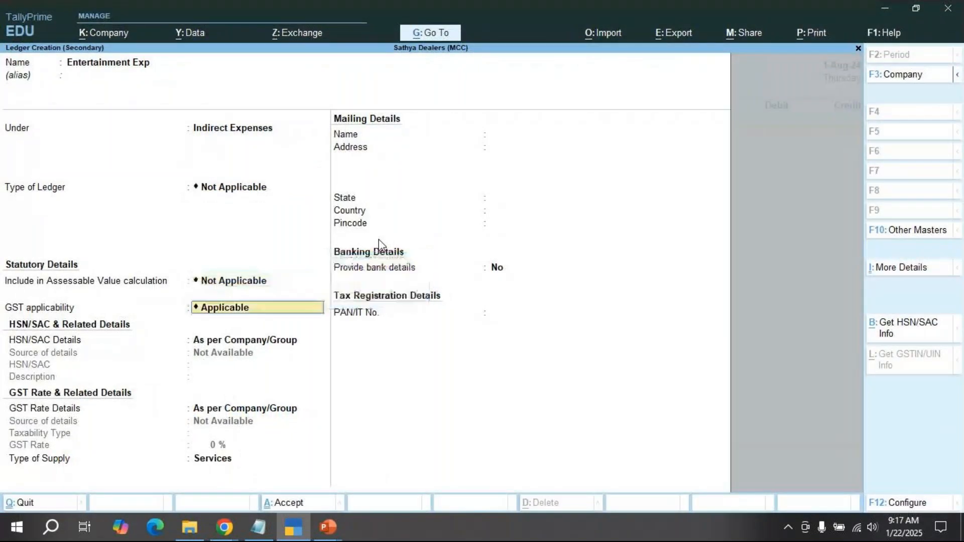
key(Return)
key(Return)
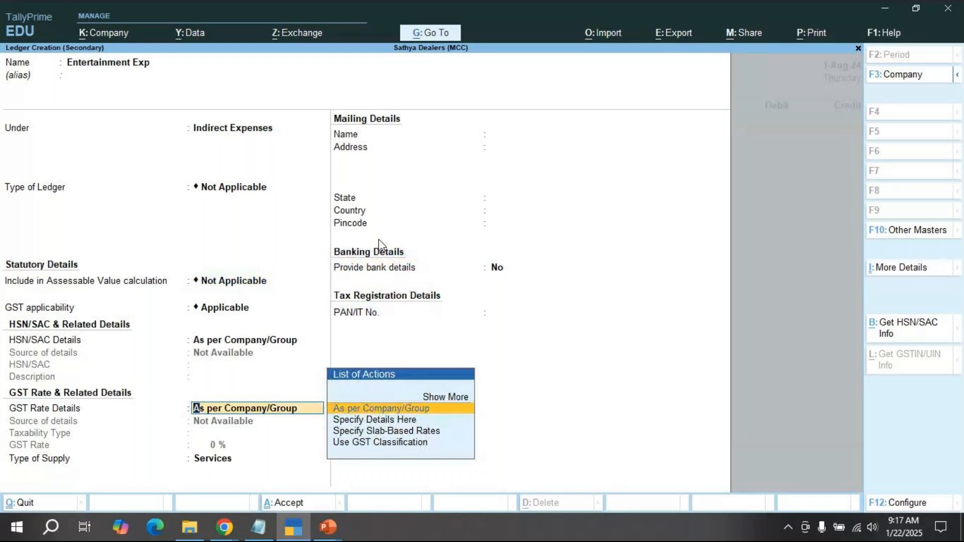
key(ctrl)
key(ctrl+a)
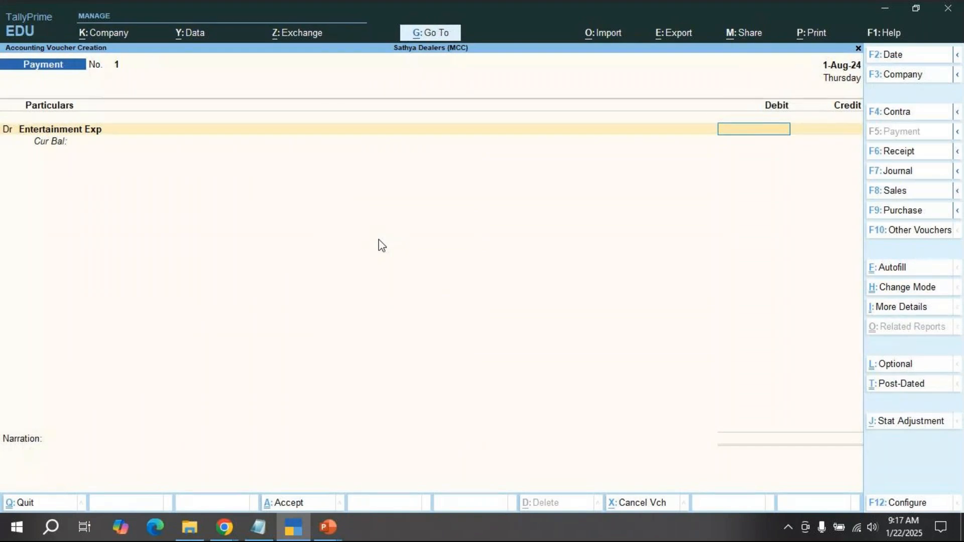
Step: Debit Entertainment Exp with 5000 and choose SBI Bank A/c as the credit ledger of the payment voucher
text(5000)
key(Return)
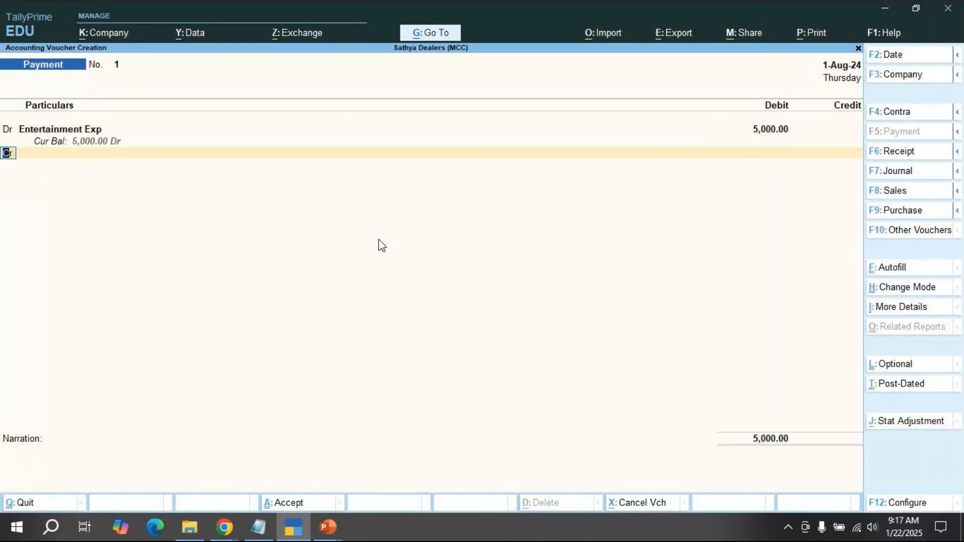
key(Return)
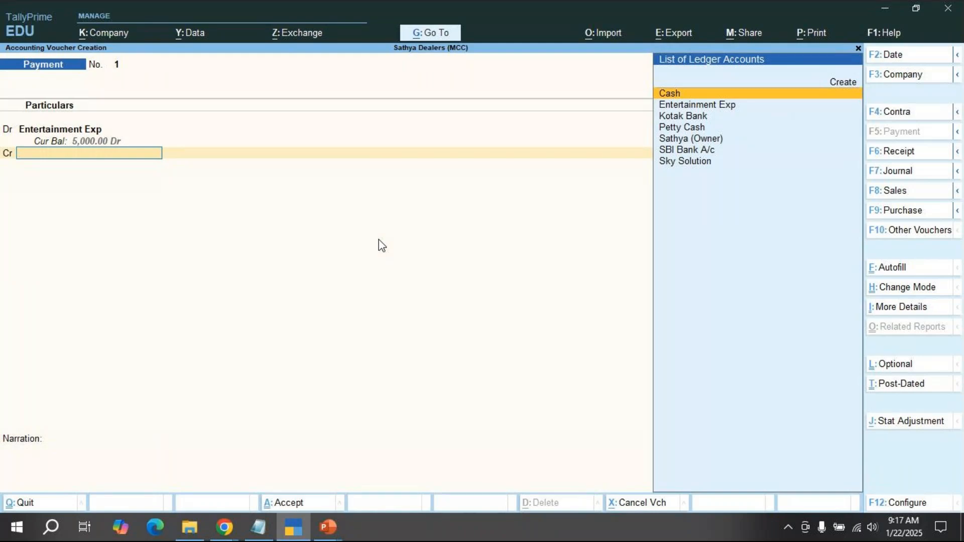
key(Down)
key(Down)
key(Down)
key(Down)
key(Down)
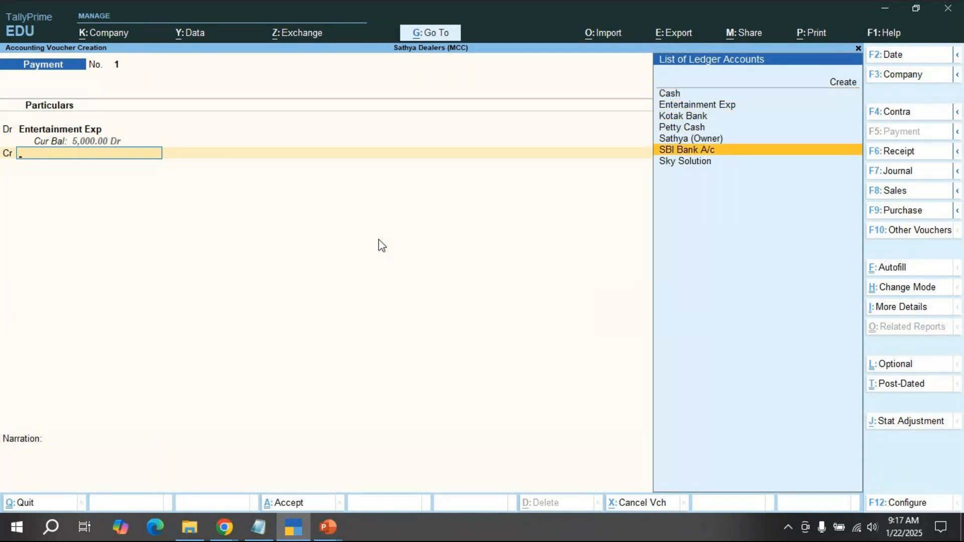
key(Return)
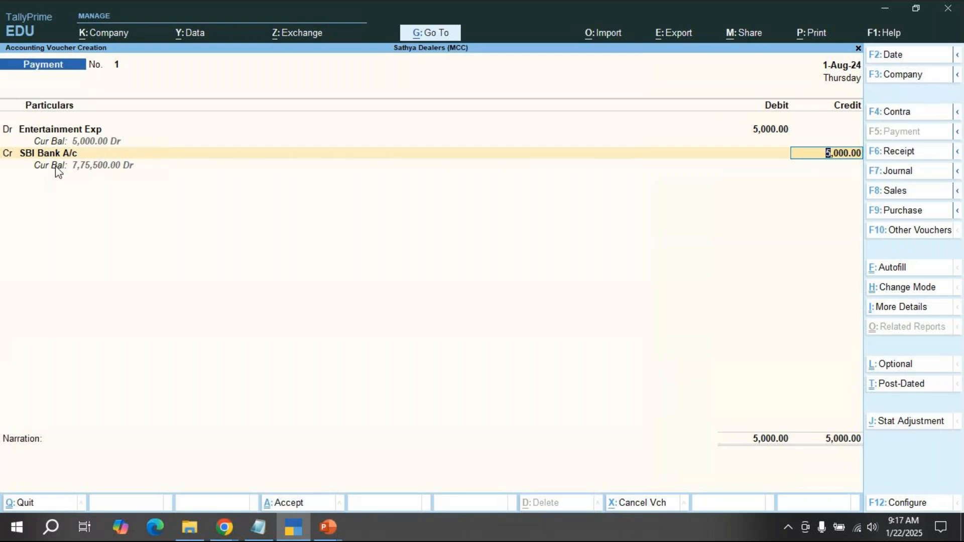
Step: Accept the 5,000 SBI Bank A/c credit and its Cheque allocation, leaving the instrument number blank and the date 1-Aug-24
key(Return)
key(Return)
key(Return)
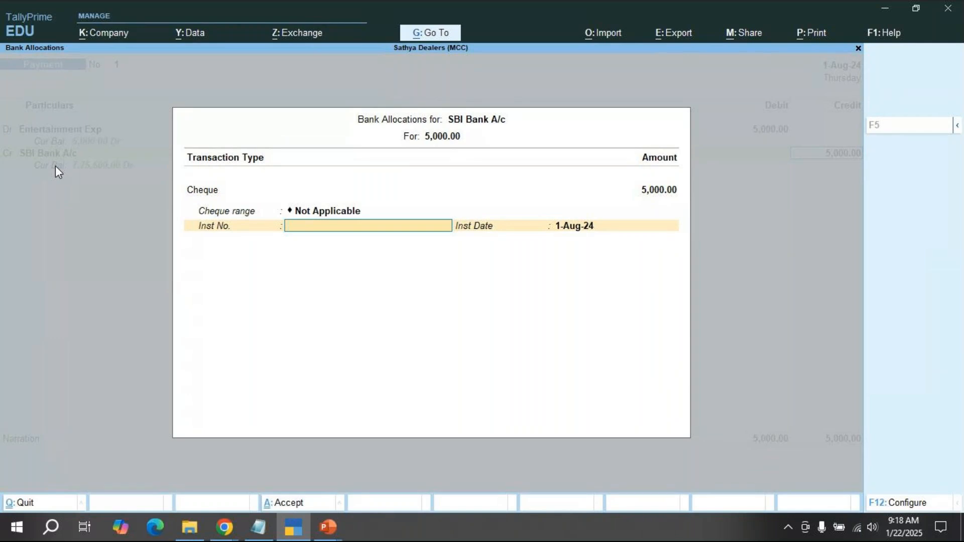
key(Return)
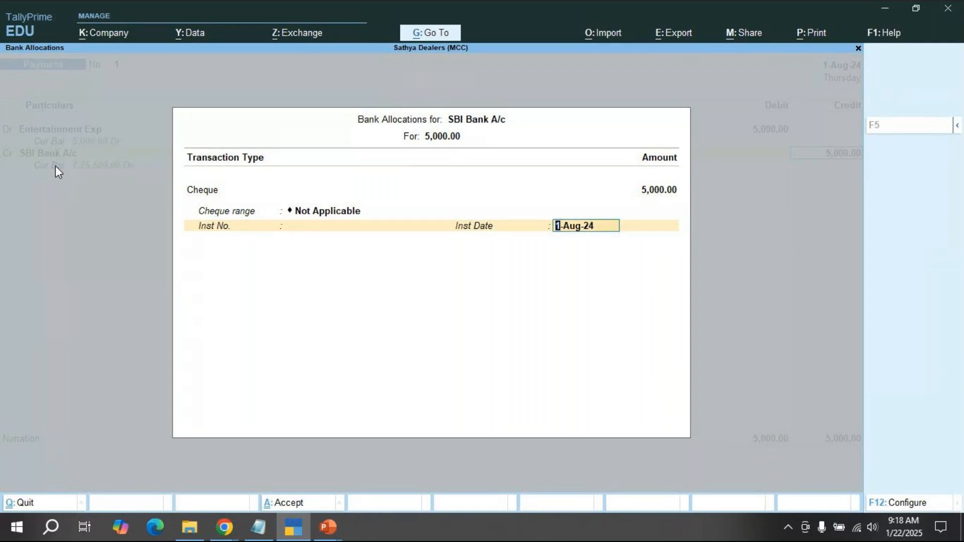
key(Return)
Step: Enter the narration "being entertainment exp paid by cheque (SBI)" and save the payment voucher
text(being)
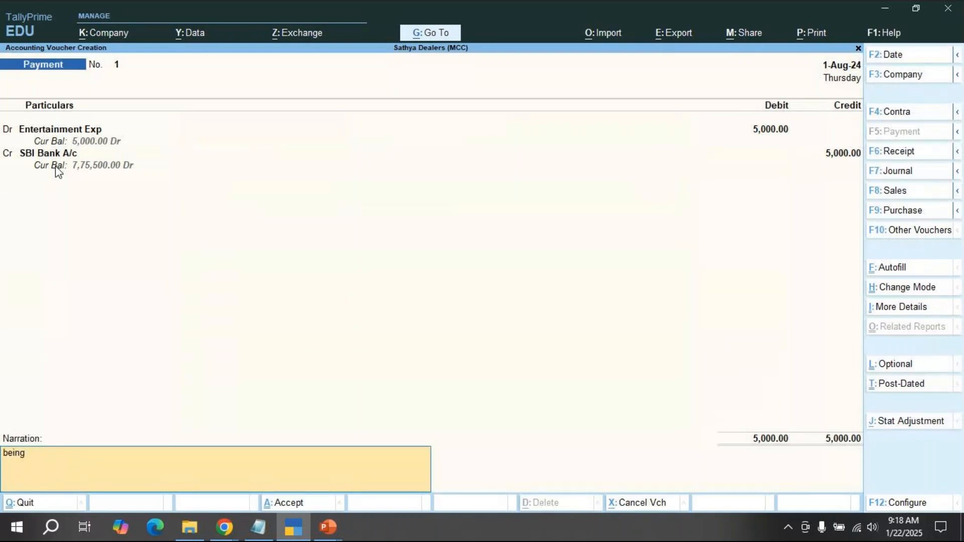
text( entertaim)
key(BackSpace)
text(nmw)
key(BackSpace)
text(ent exp paid by)
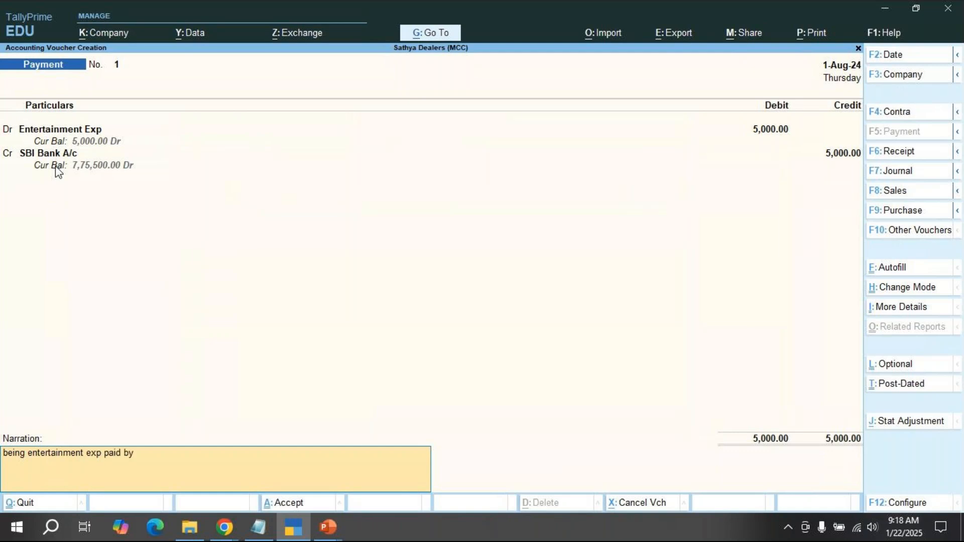
text( cheque (SBI))
key(Return)
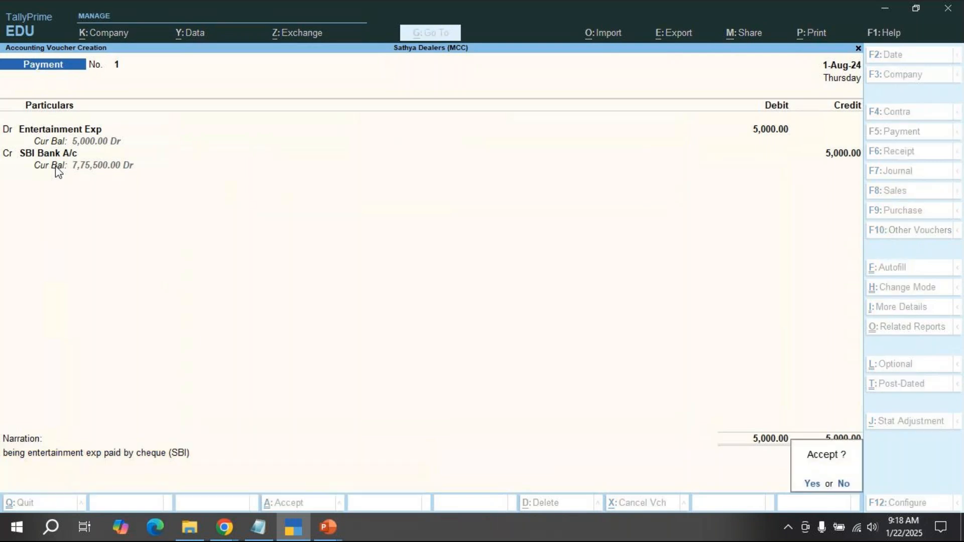
key(Return)
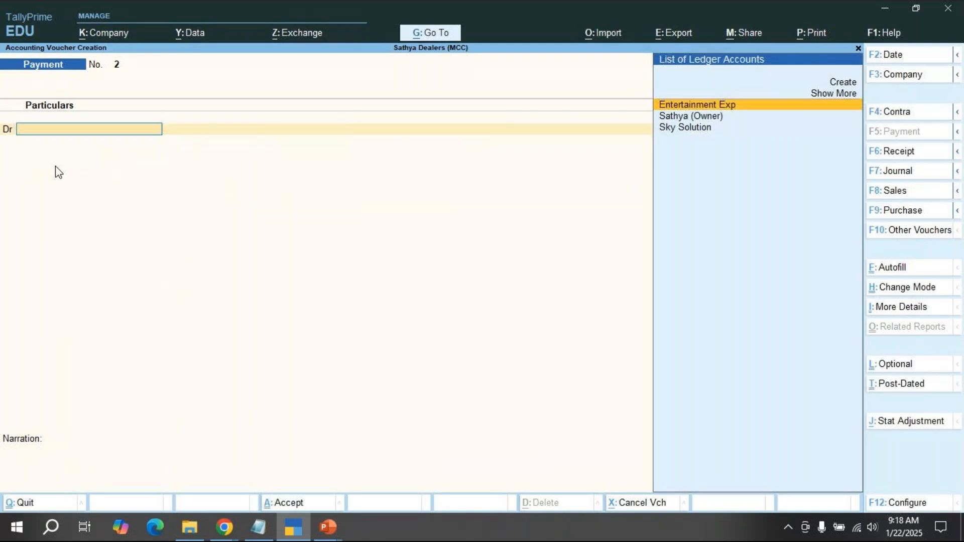
Step: Leave voucher creation and view the Day Book for the period 1-Apr-24 to 1-Aug-24
key(Escape)
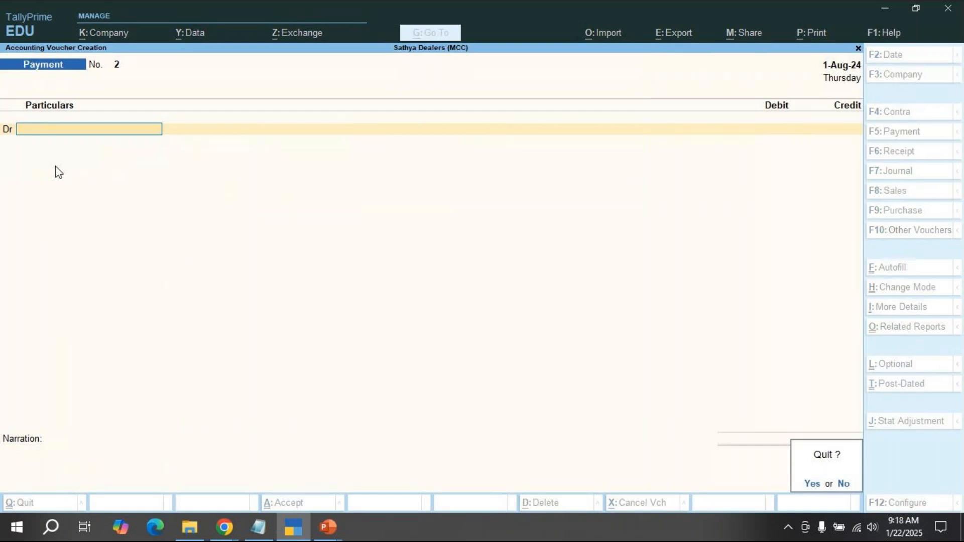
key(y)
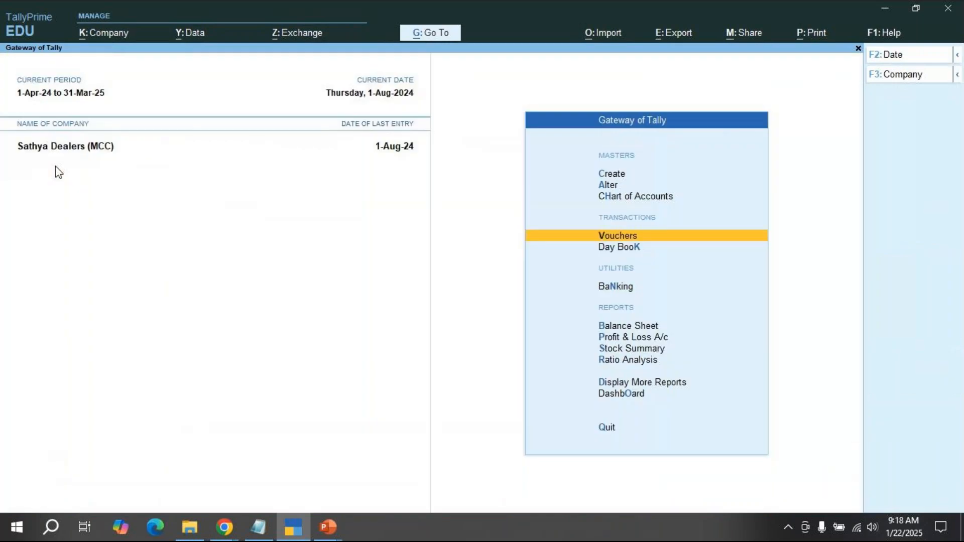
key(k)
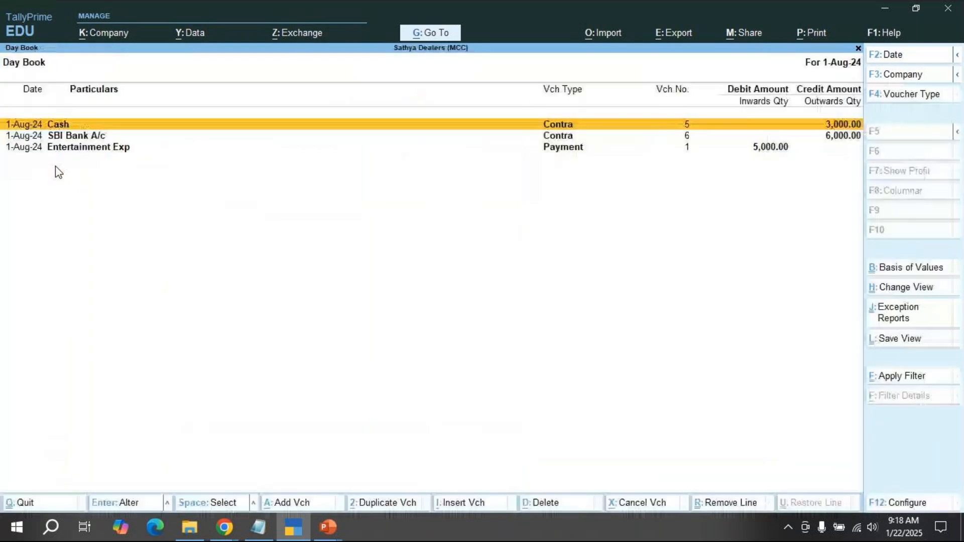
key(alt+F2)
key(BackSpace)
key(Return)
key(BackSpace)
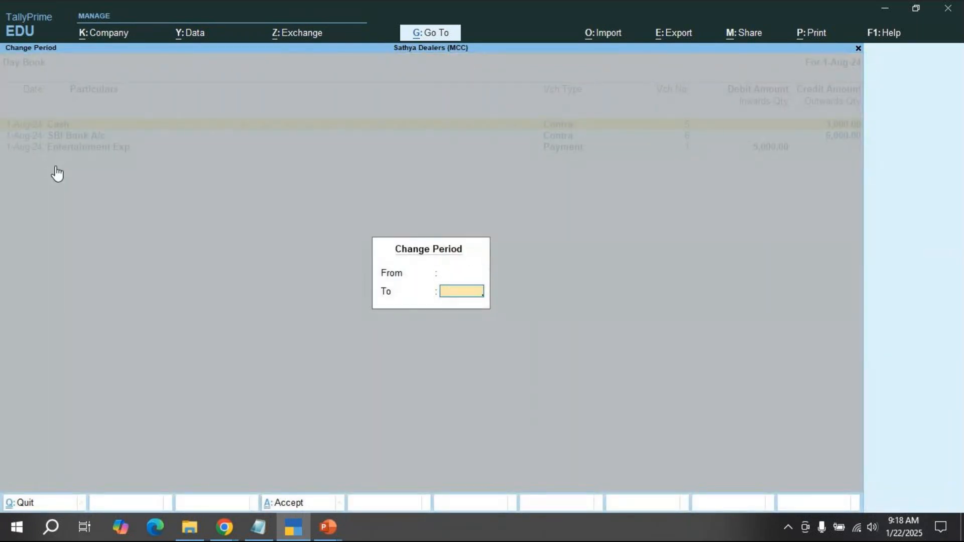
key(Return)
Step: Select the Entertainment Exp payment entry and show the Day Book in detailed form
click(544, 203)
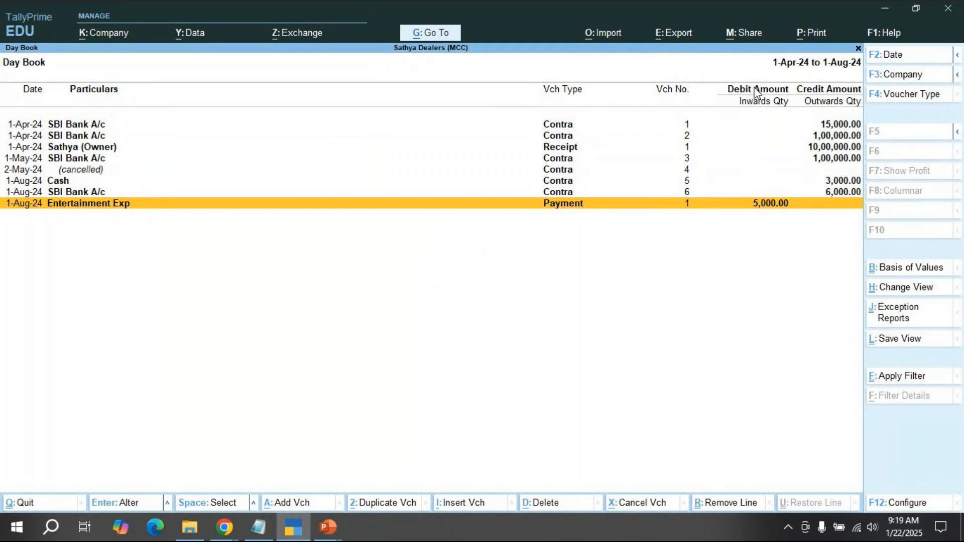
key(alt)
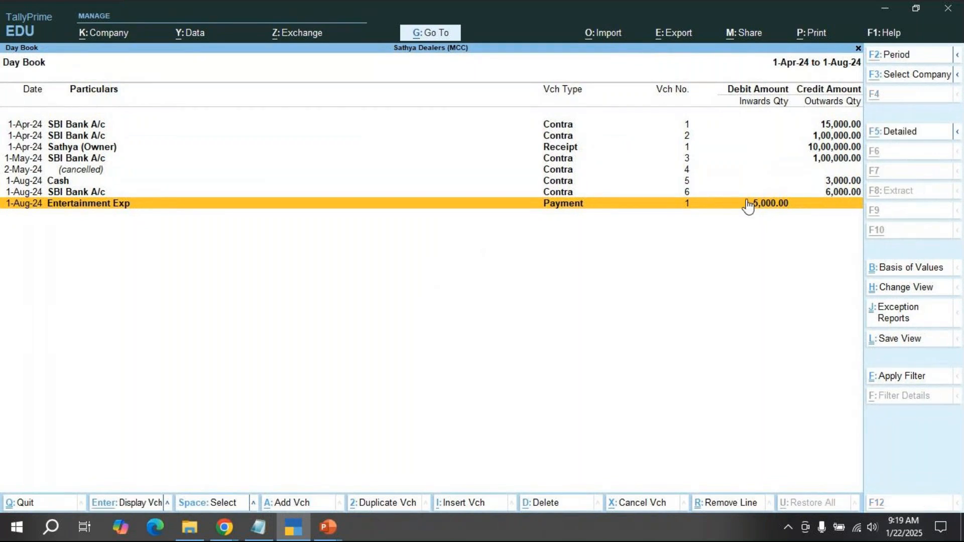
key(alt+F5)
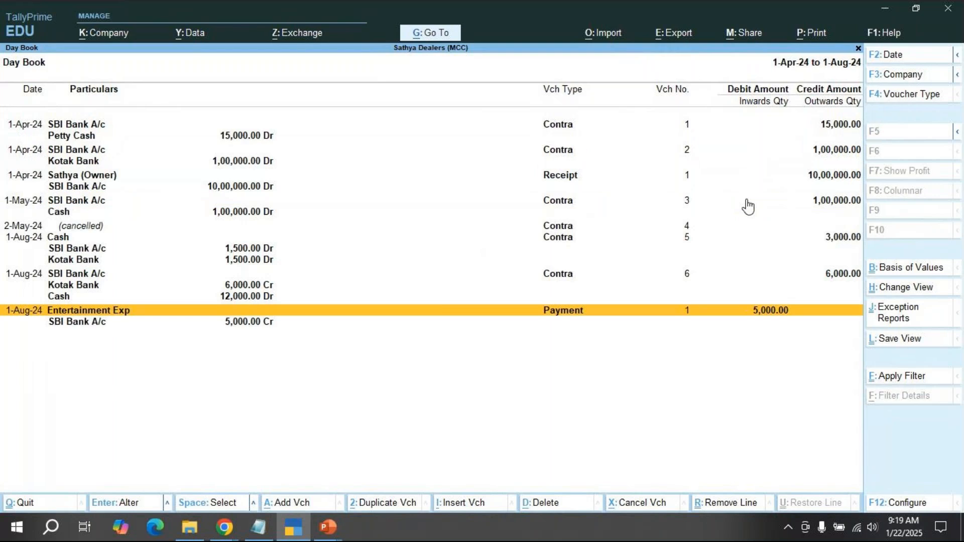
key(alt)
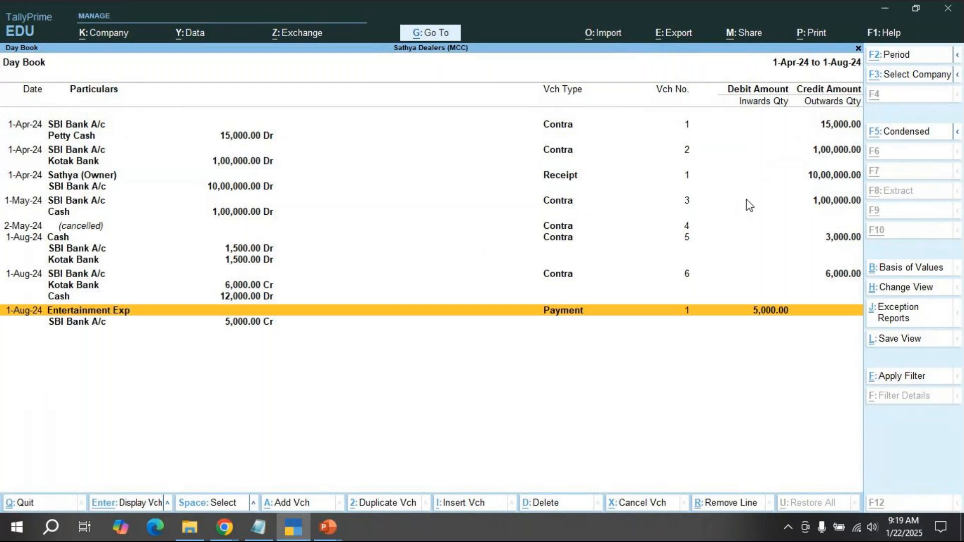
Step: Switch to the PowerPoint presentation and go to slide 118, the Activity – Payment Vouchers slide
key(alt+Tab)
key(alt+Tab)
key(alt+Tab)
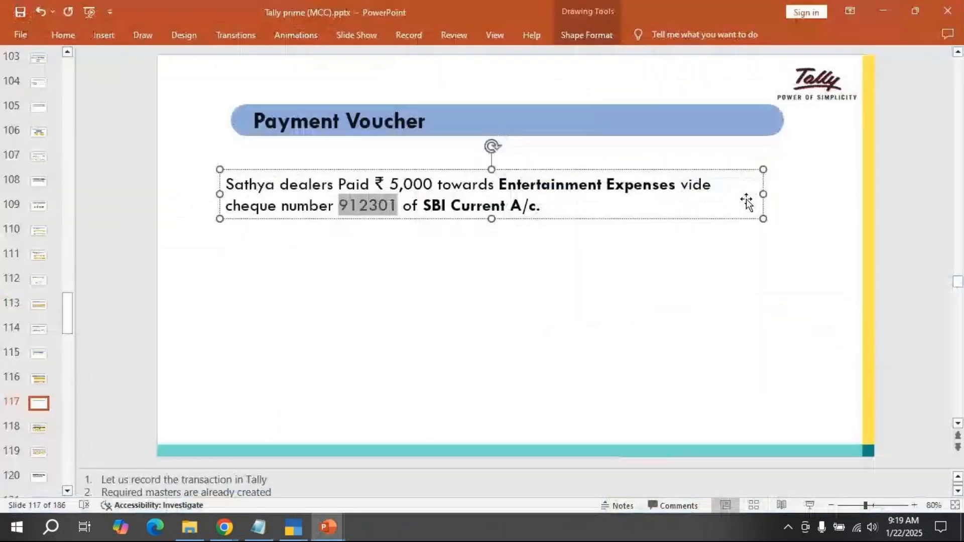
click(196, 386)
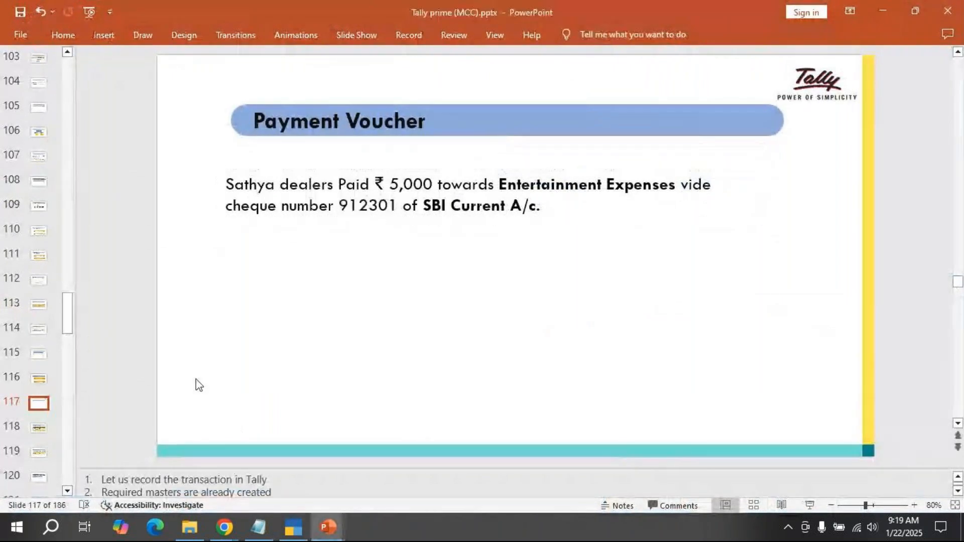
scroll(197, 385, down, 1)
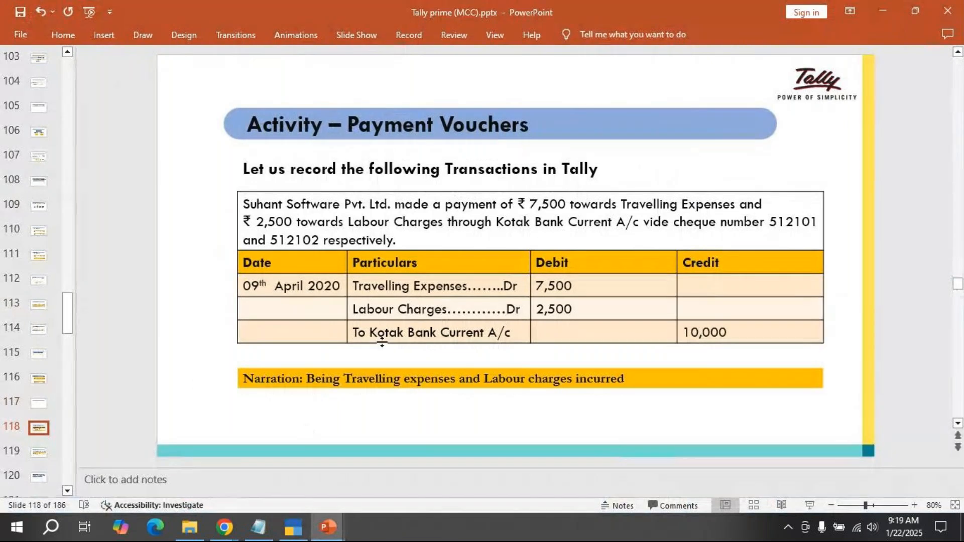
Step: Clear all text from the slide's table and replace "Suhant Software Pvt. Ltd." with "Sathya dealers" in the transaction text
click(269, 259)
drag(269, 260, 732, 437)
key(Delete)
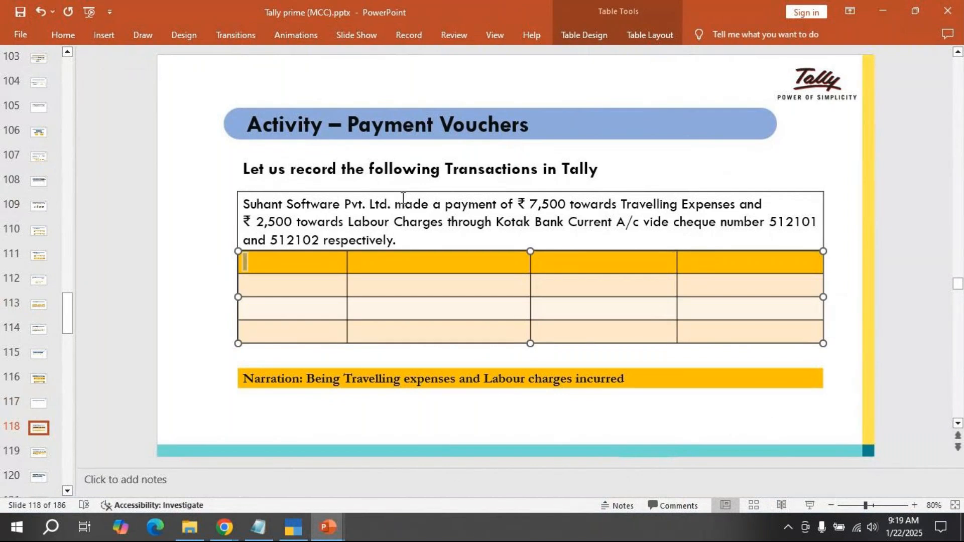
drag(394, 212, 213, 210)
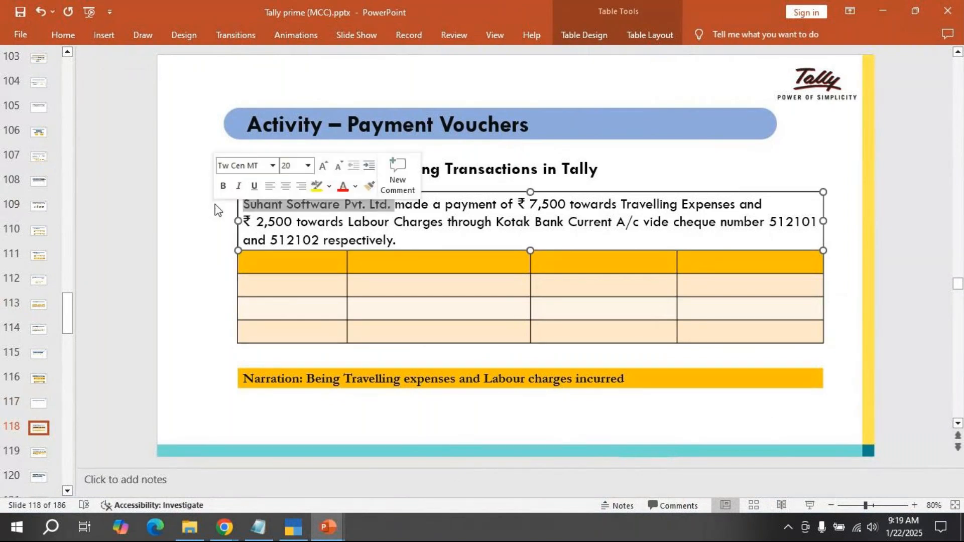
text(Sathya de)
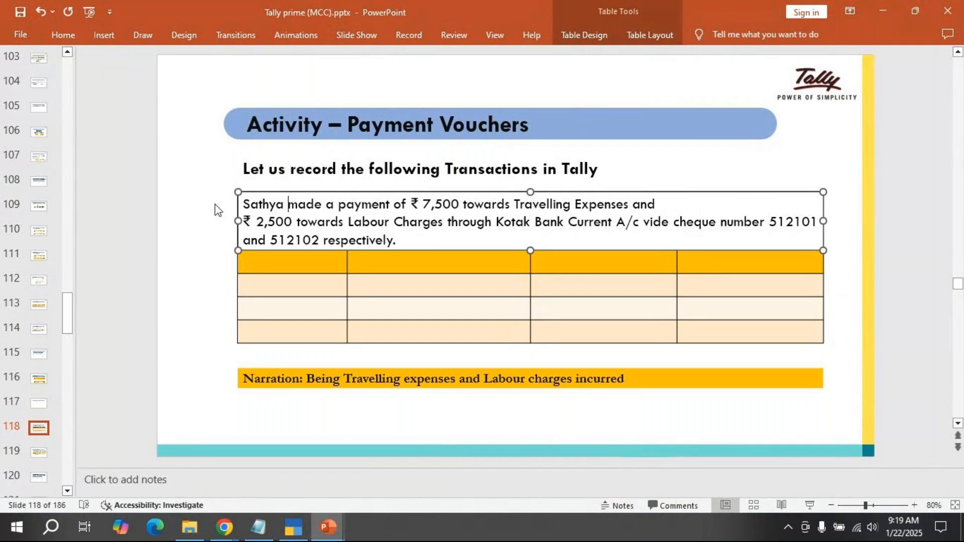
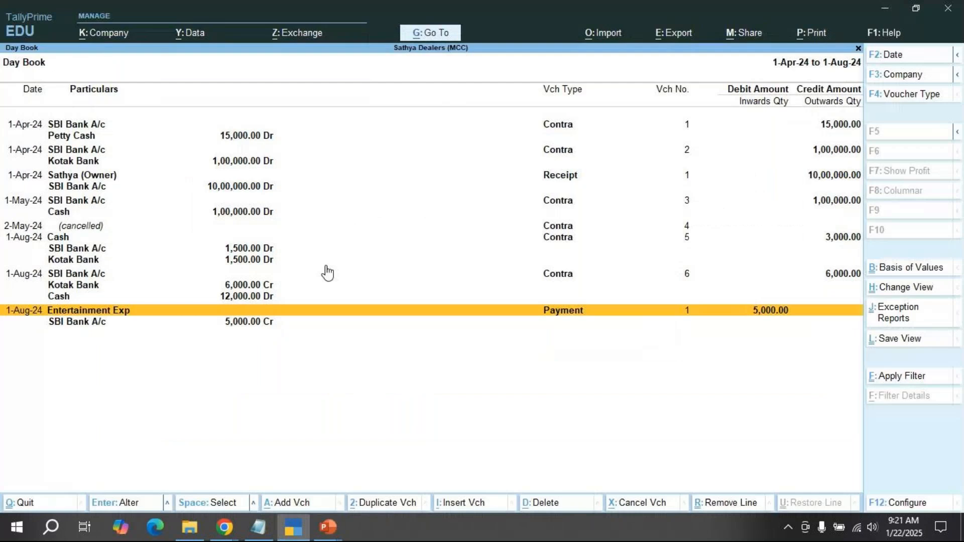
Step: Leave the Day Book, start a new payment voucher and set its date to 1-Sep-24
key(Escape)
key(Up)
key(Down)
key(Up)
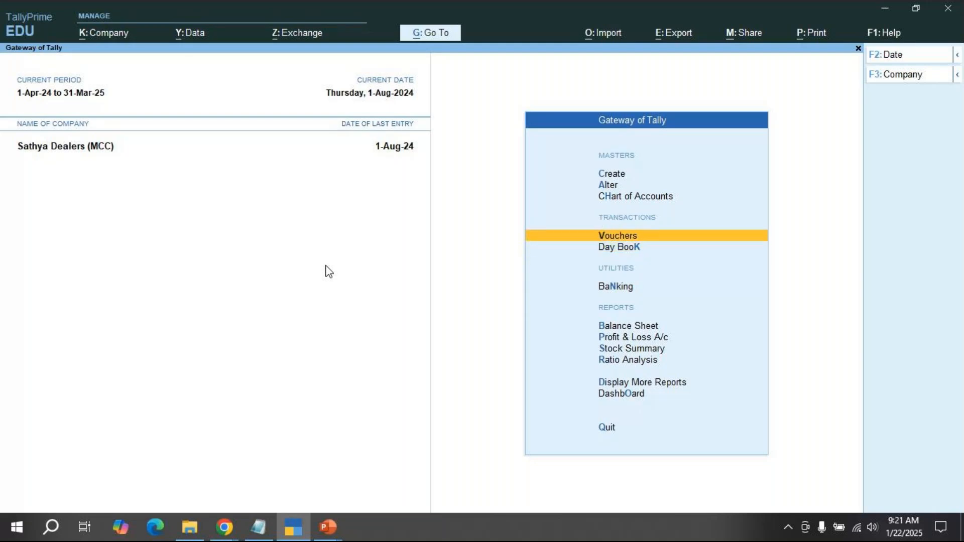
key(Return)
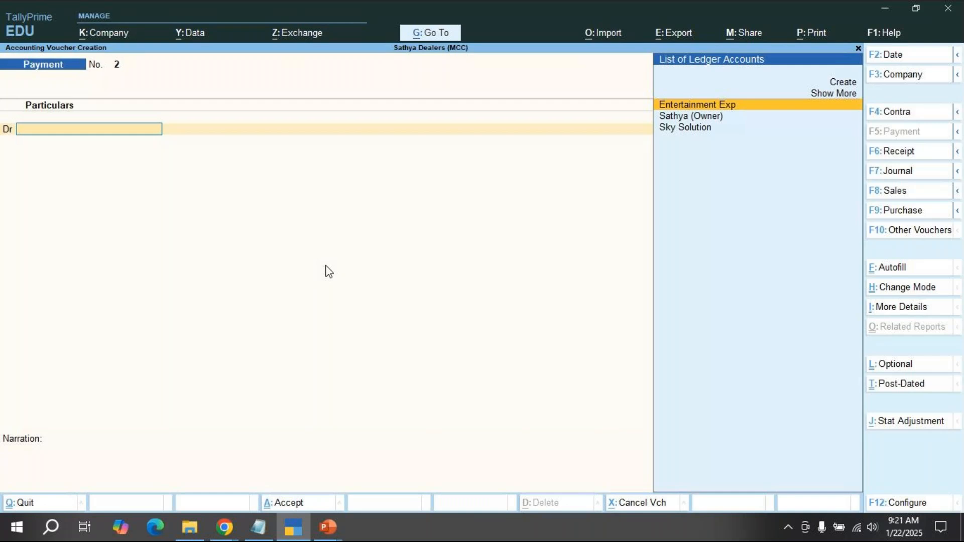
key(F2)
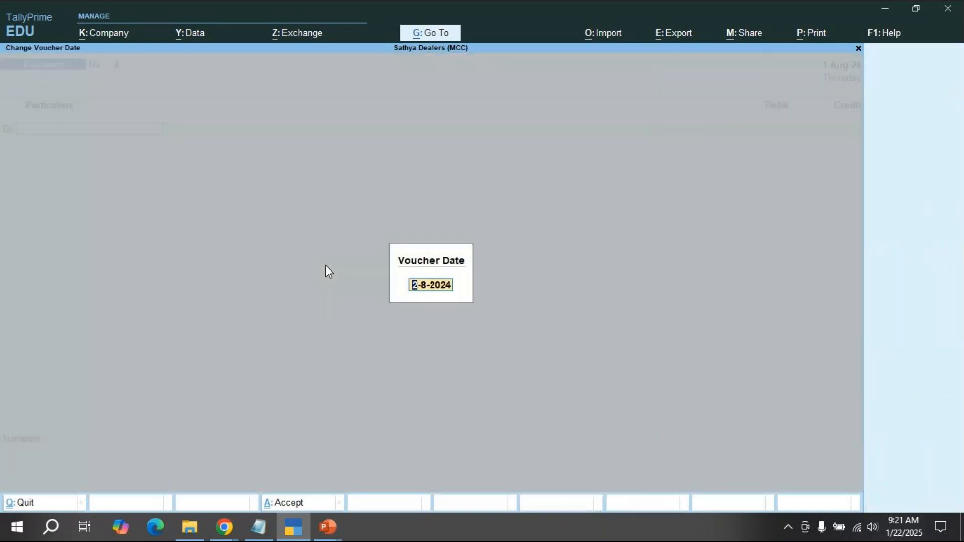
text(1-9)
key(Return)
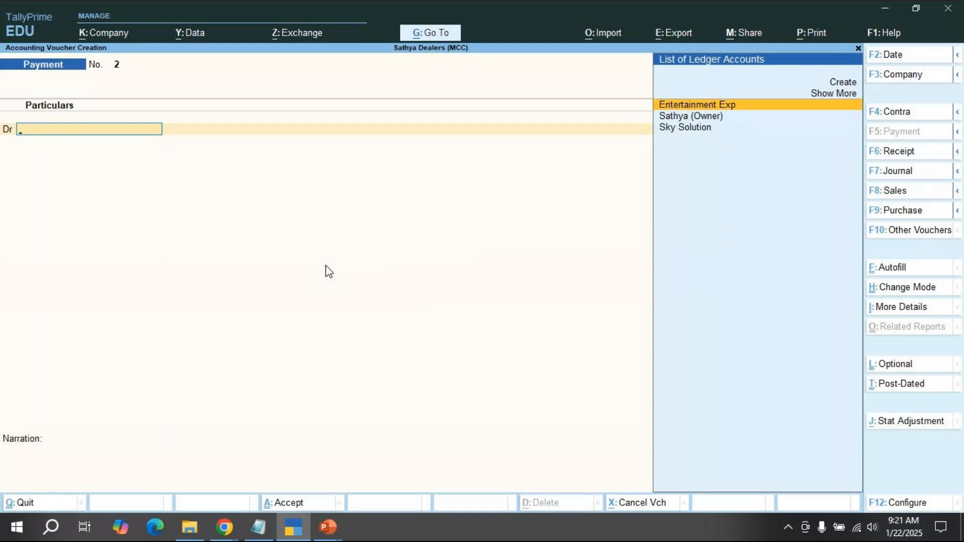
Step: Check the transaction on the PowerPoint slide, return to TallyPrime and start a new debit ledger named Travlling Exp
key(alt+Tab)
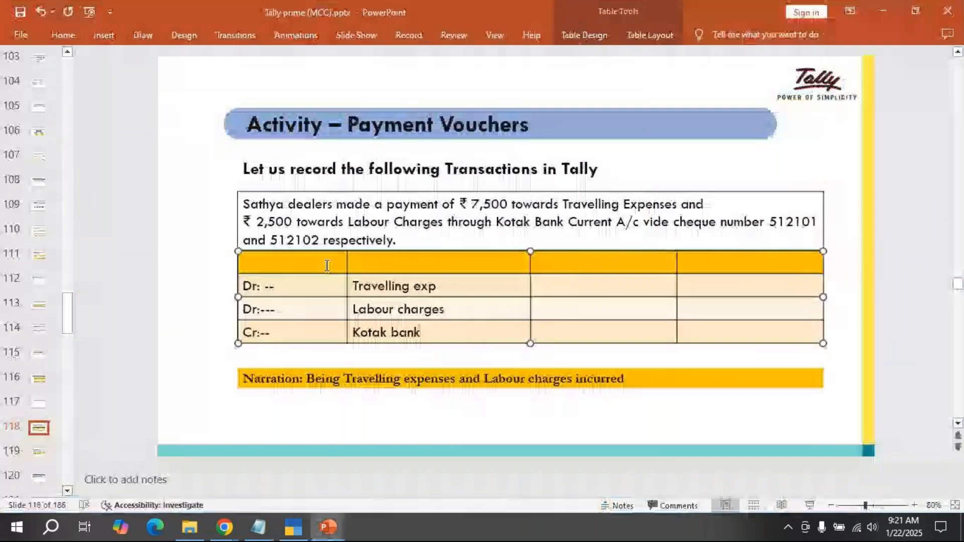
key(alt+Tab)
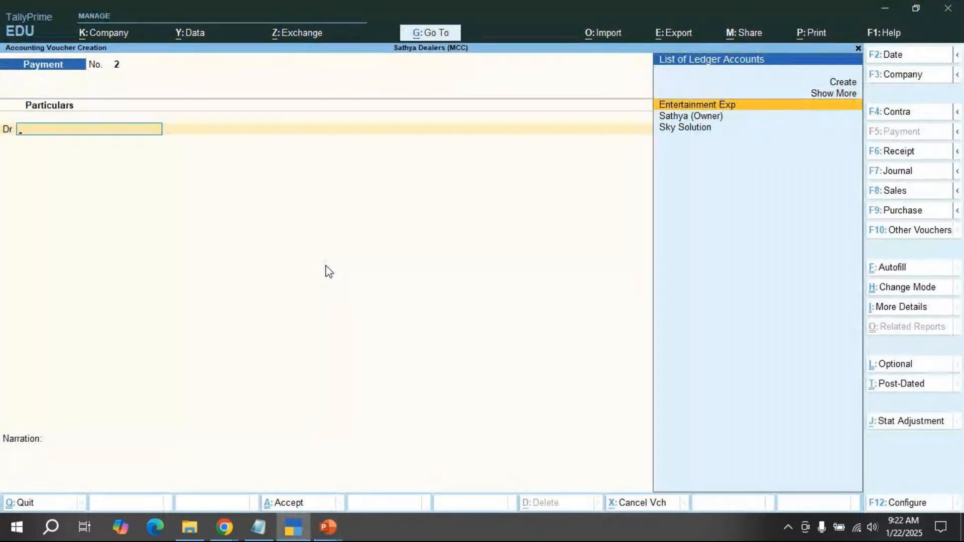
key(Up)
key(Up)
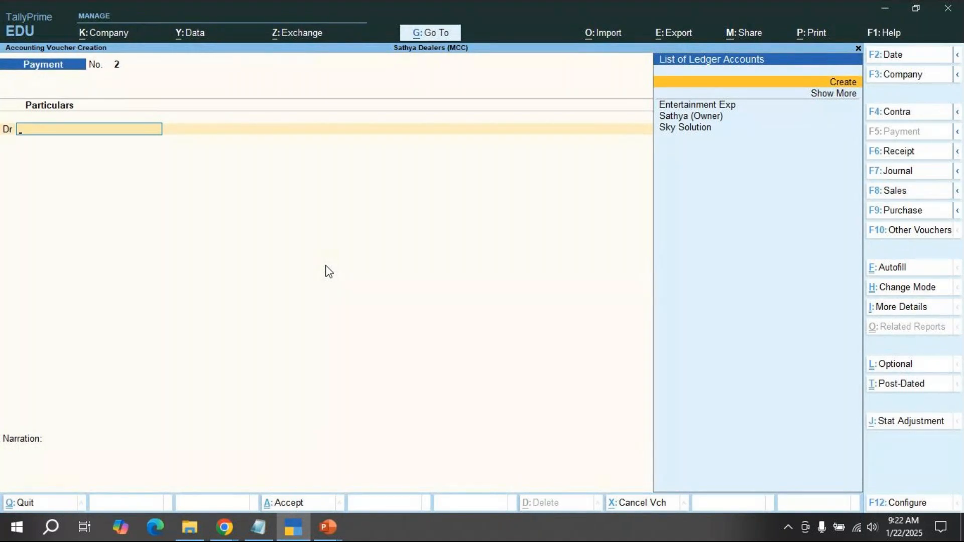
key(Return)
text(Trave)
key(BackSpace)
text(lling Ex)
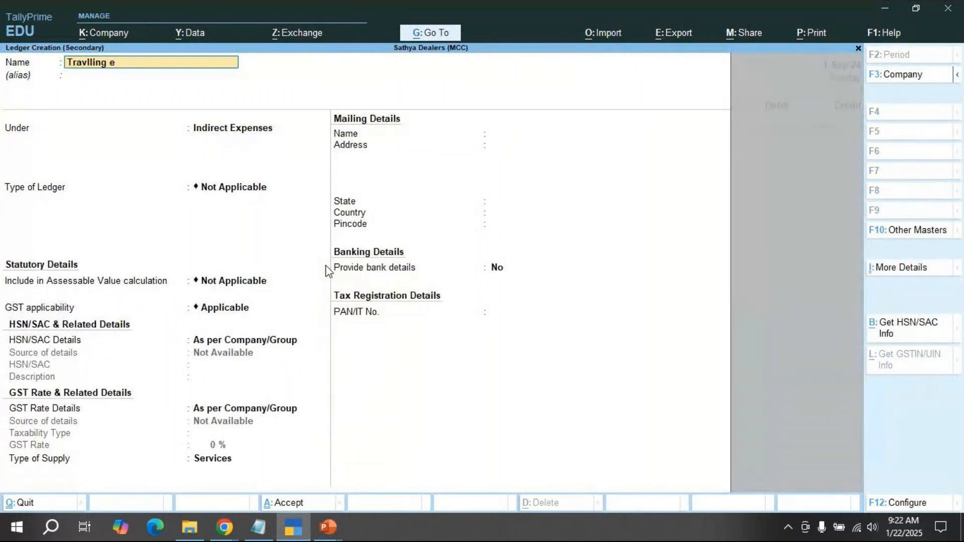
text(p)
key(Return)
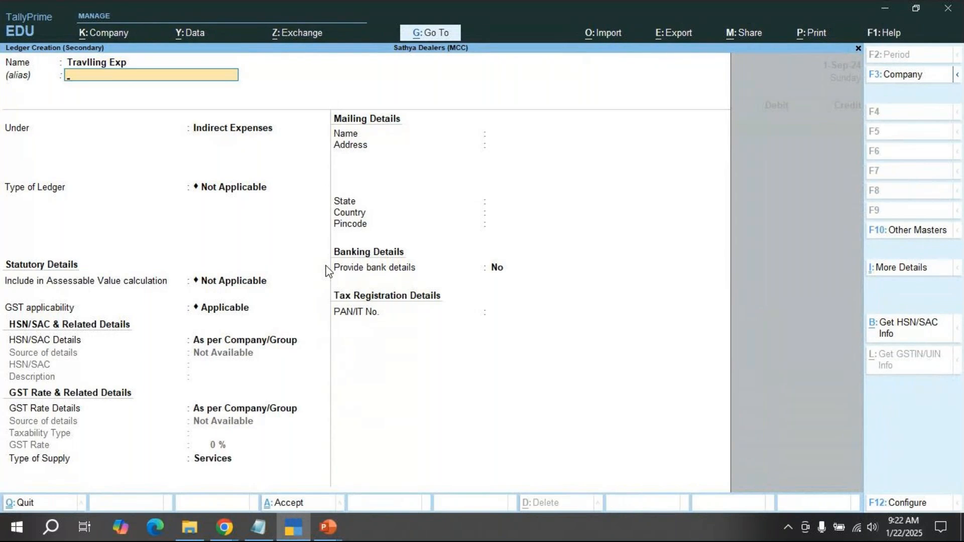
Step: Keep Travlling Exp without an alias under Indirect Expenses and save the ledger with its default settings
key(Return)
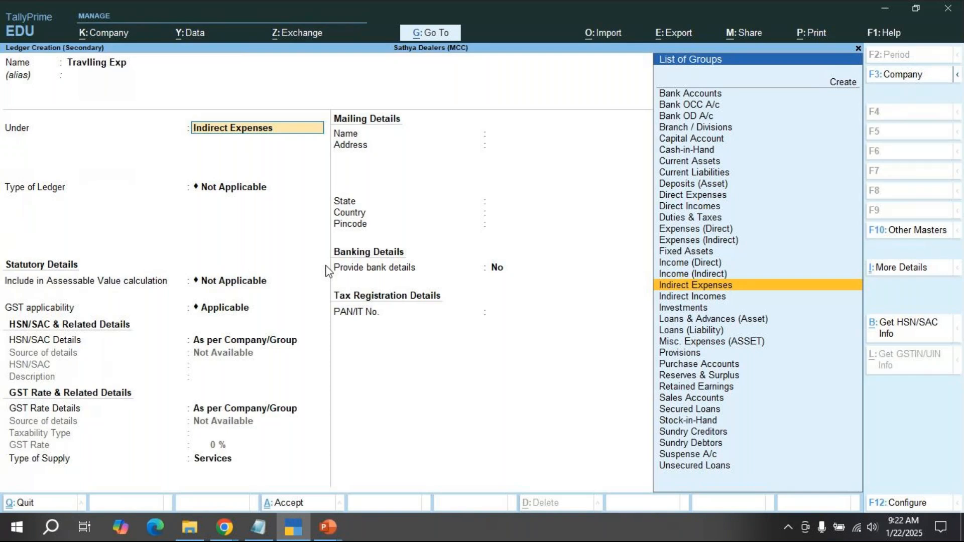
key(Return)
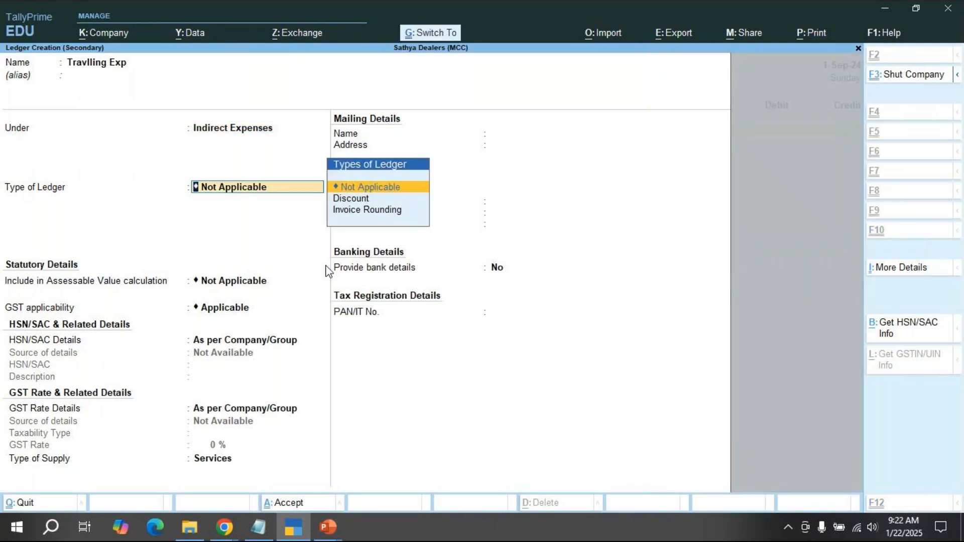
key(ctrl+a)
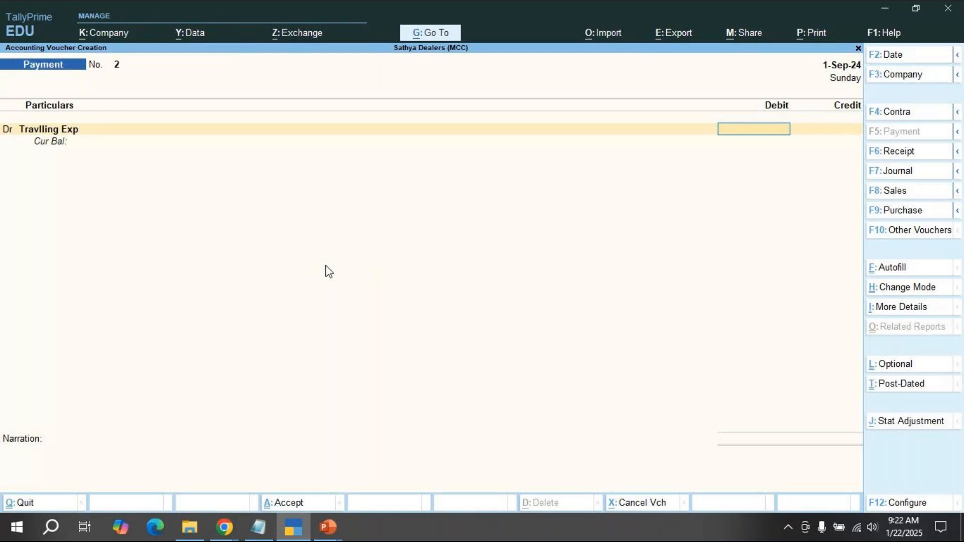
Step: Check the travelling amount on the PowerPoint slide, return to TallyPrime and debit Travlling Exp with 7500
key(alt)
key(alt+Tab)
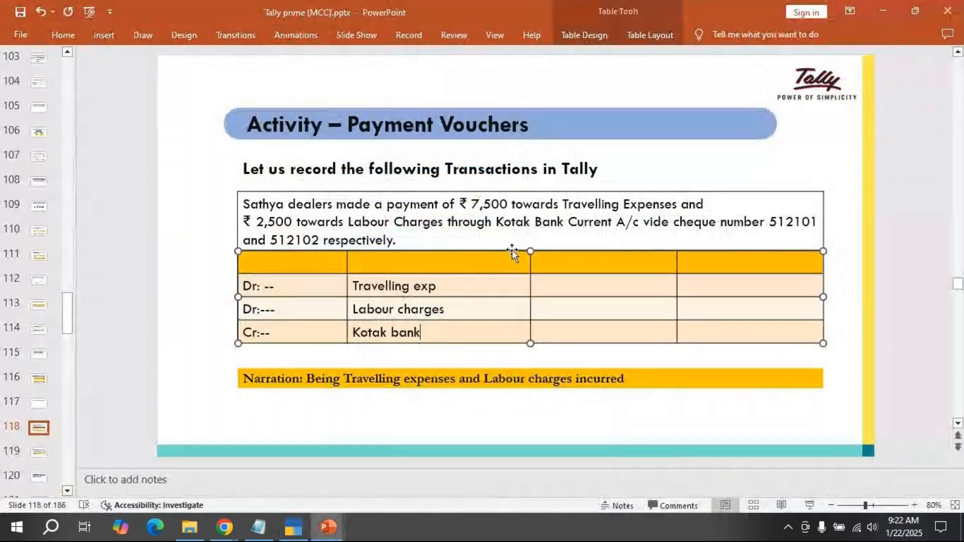
key(alt+Tab)
text(7500)
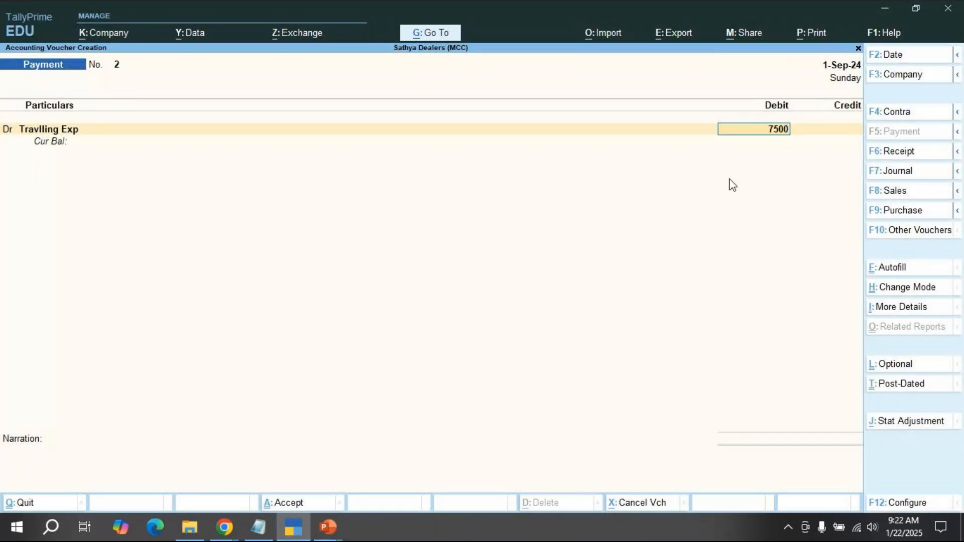
Step: Confirm the travelling amount, check the second expense on the PowerPoint slide, return to TallyPrime and add another debit line
key(Return)
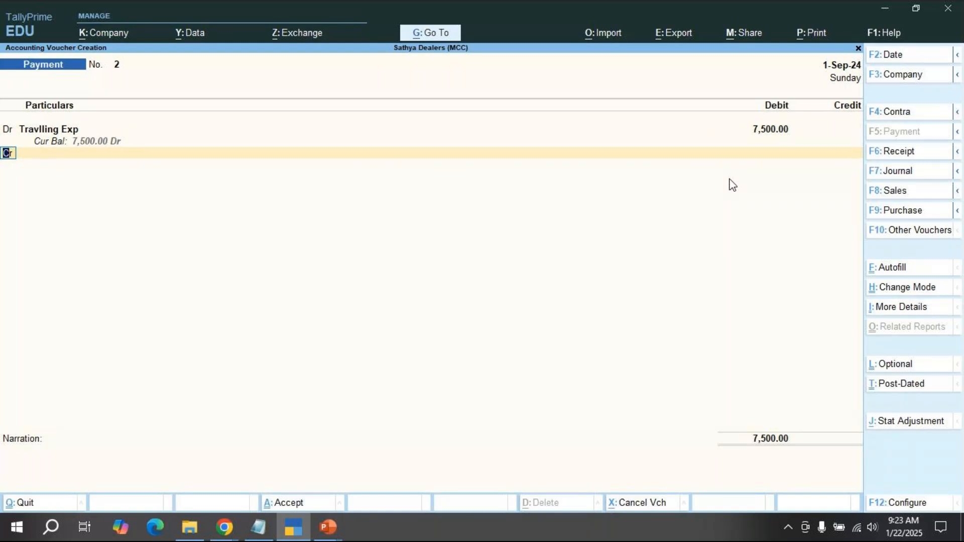
key(ctrl)
key(alt+Tab)
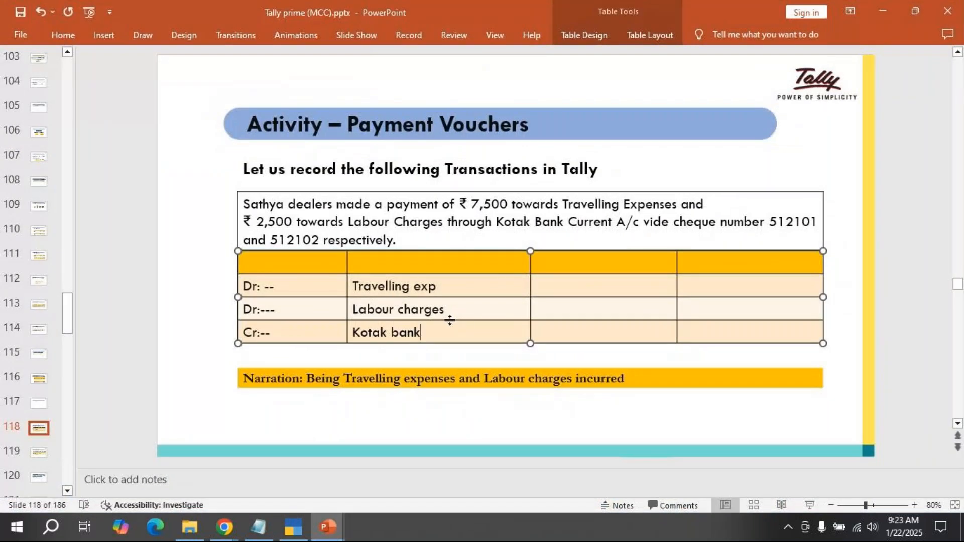
key(alt+Tab)
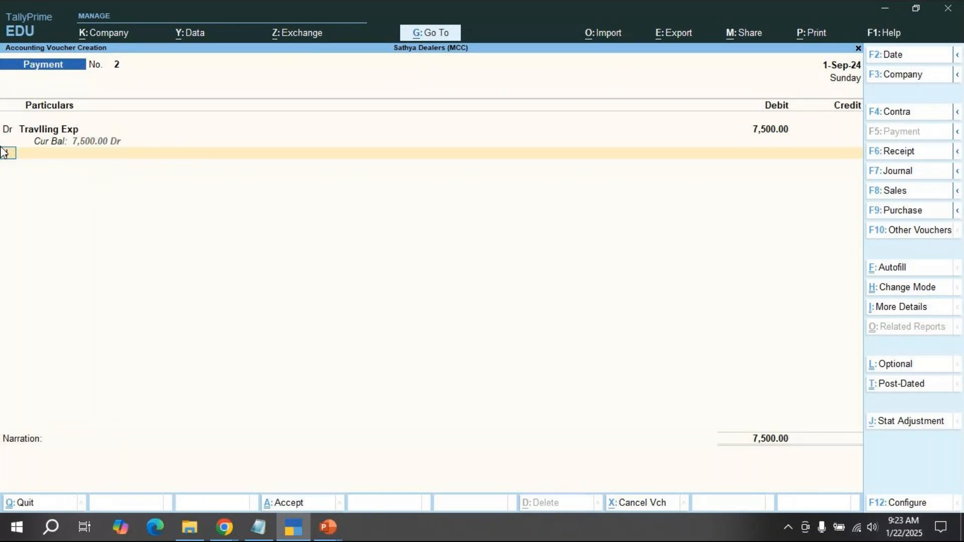
text(dr)
key(Return)
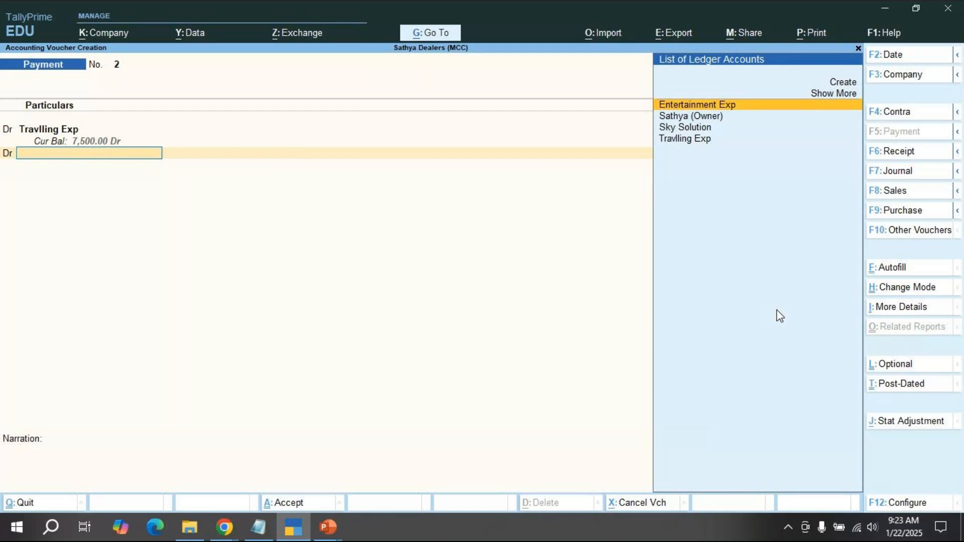
Step: Create a Labour Charges ledger under Indirect Expenses with its default settings and debit it with 2500
key(alt+c)
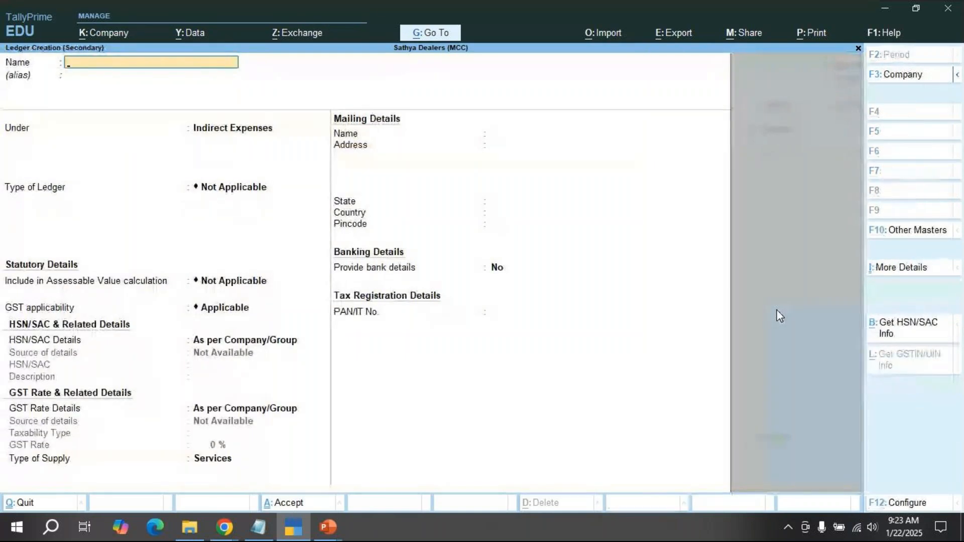
text(Labou)
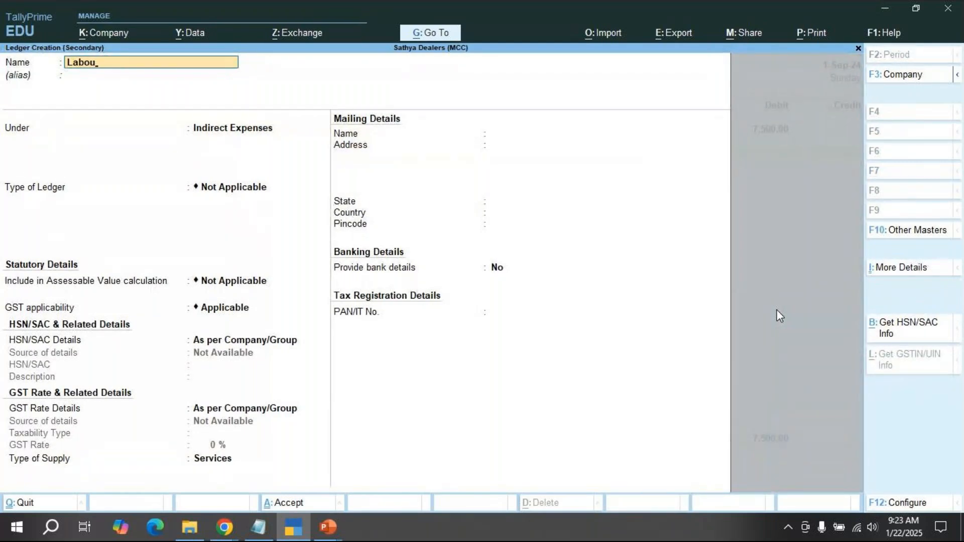
text(r Charge)
key(Return)
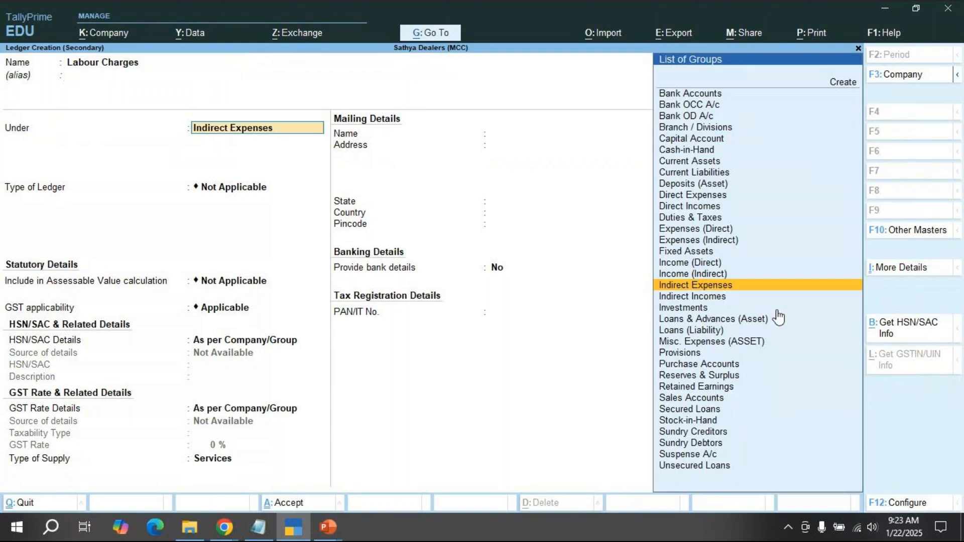
key(Return)
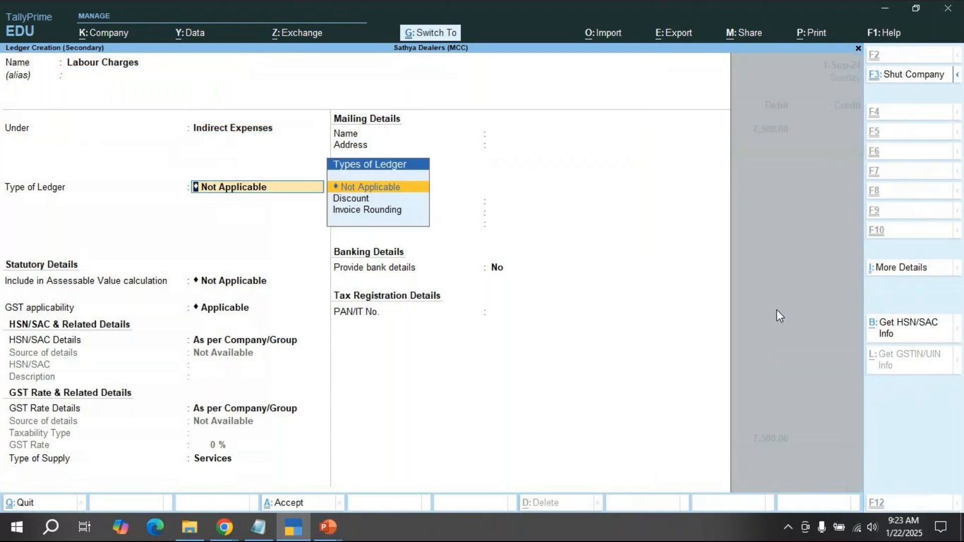
key(ctrl+a)
text(2500)
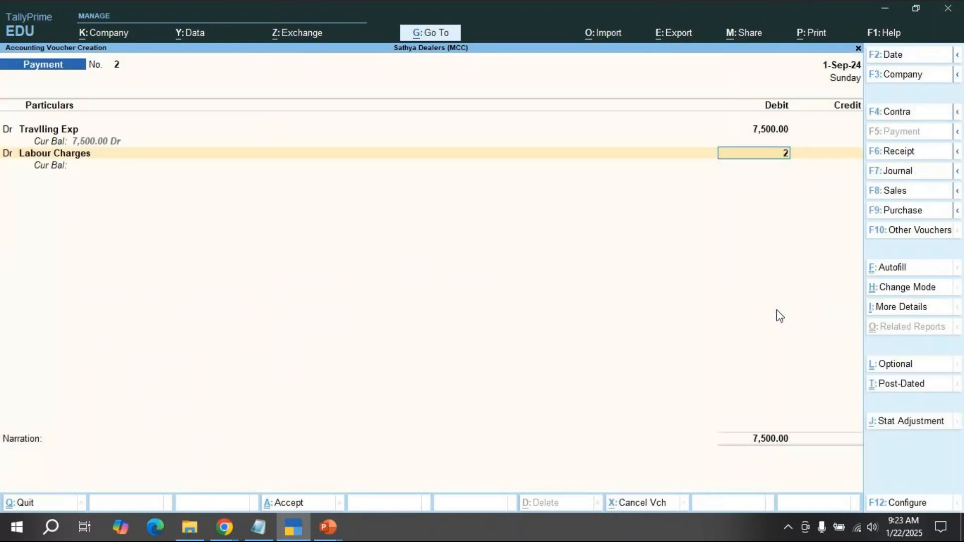
key(Return)
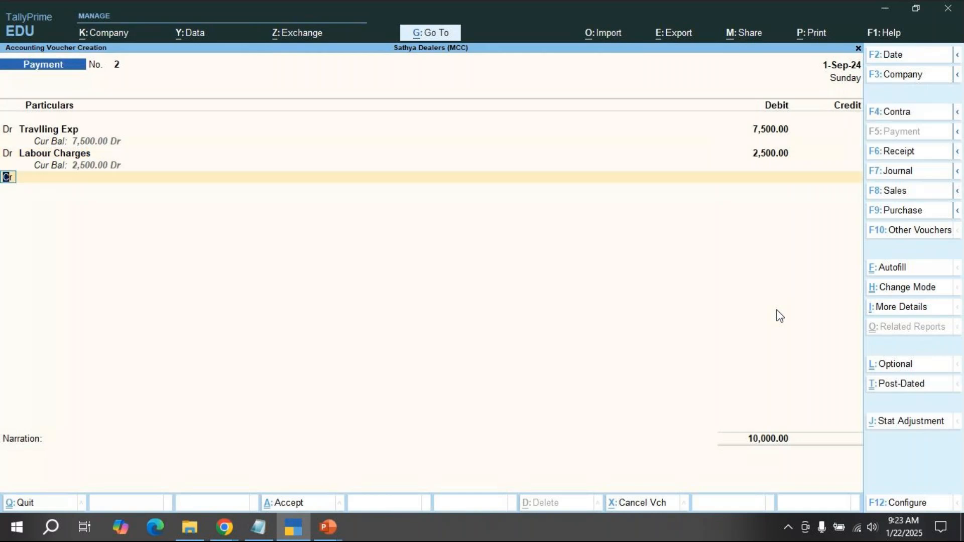
Step: Check the paying bank on the PowerPoint slide, return to TallyPrime and credit Kotak Bank with 10,000
key(Return)
key(alt+Tab)
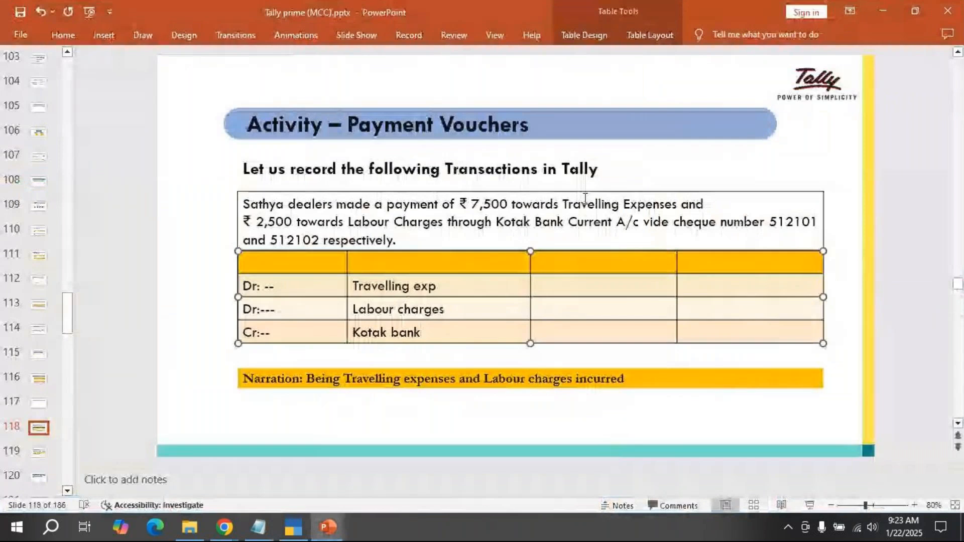
key(alt+Tab)
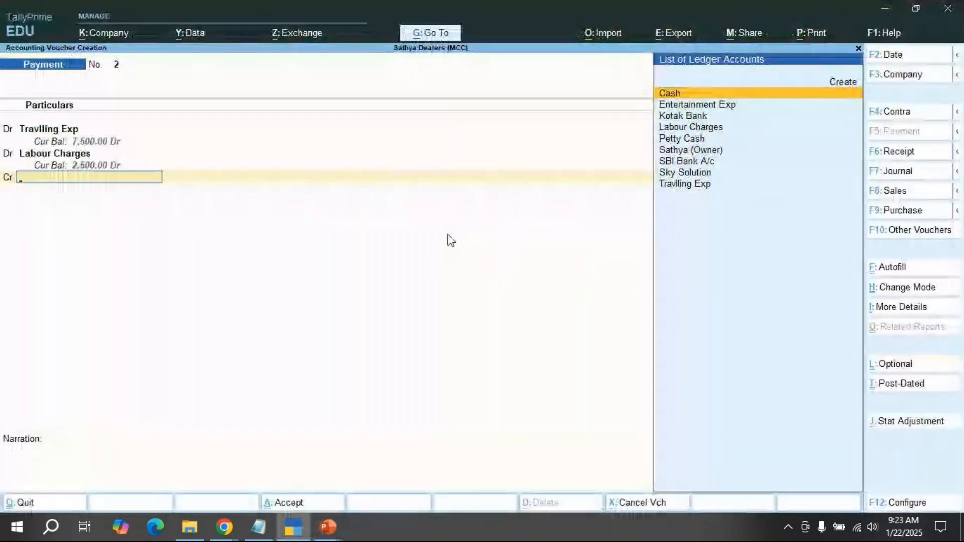
key(Down)
key(Down)
key(Down)
key(Up)
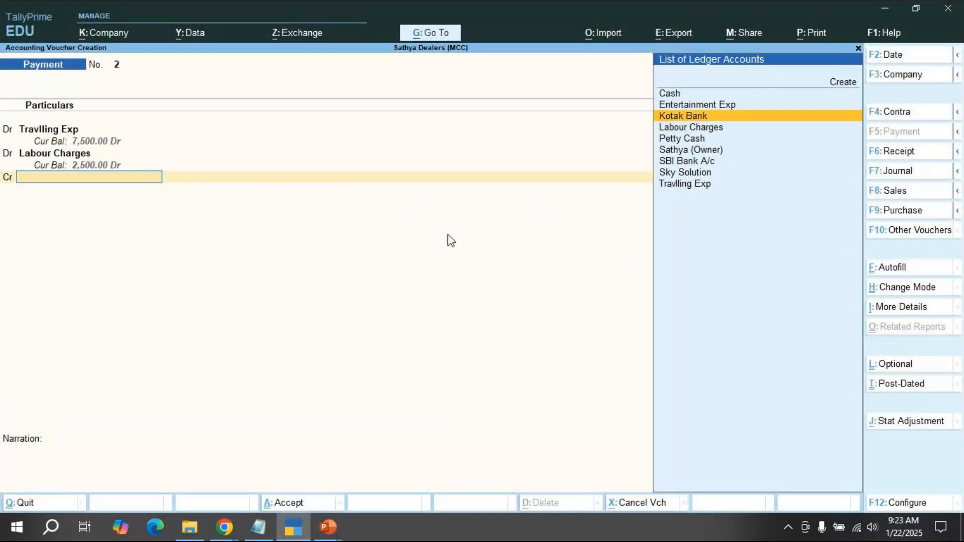
key(Return)
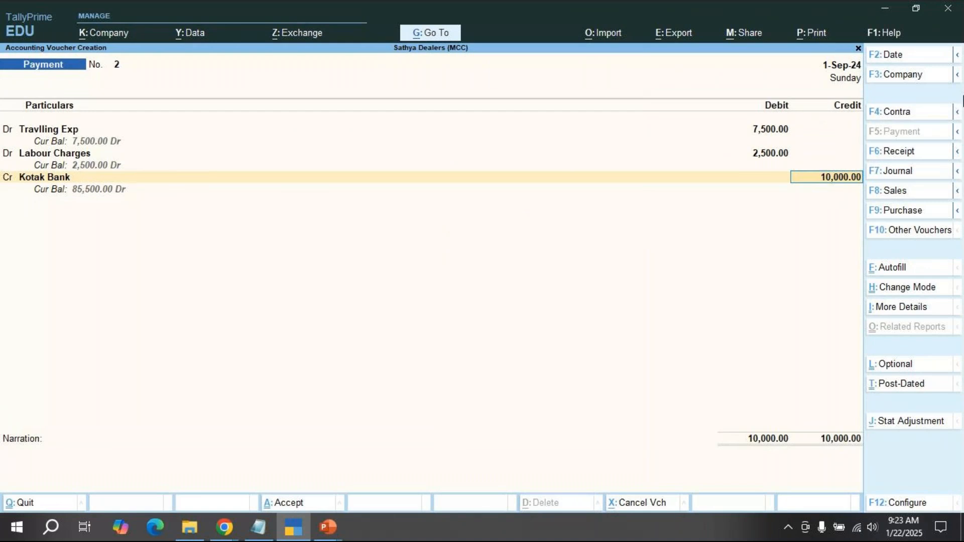
Step: Set the voucher date to 2-Sep-24 and save the payment as a Cheque transaction without instrument number or narration
click(840, 80)
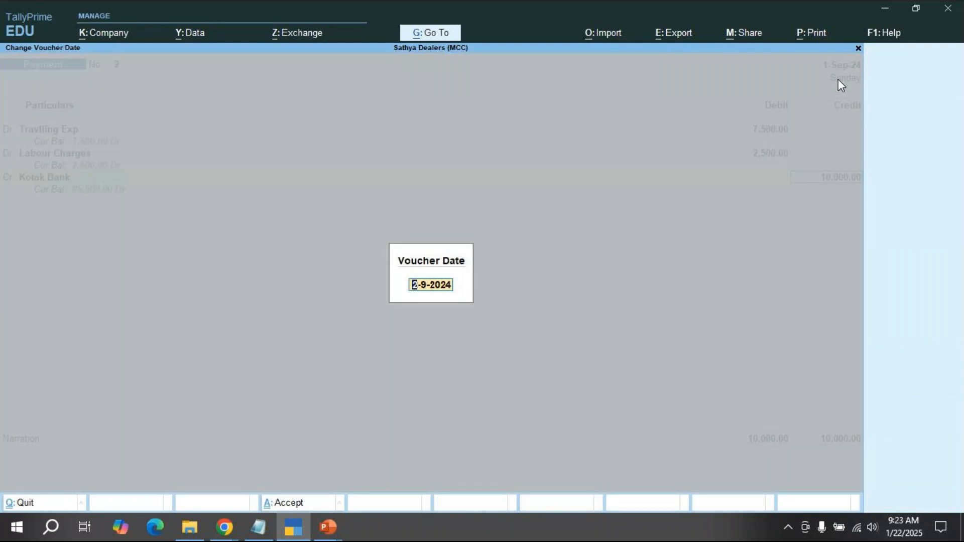
key(Return)
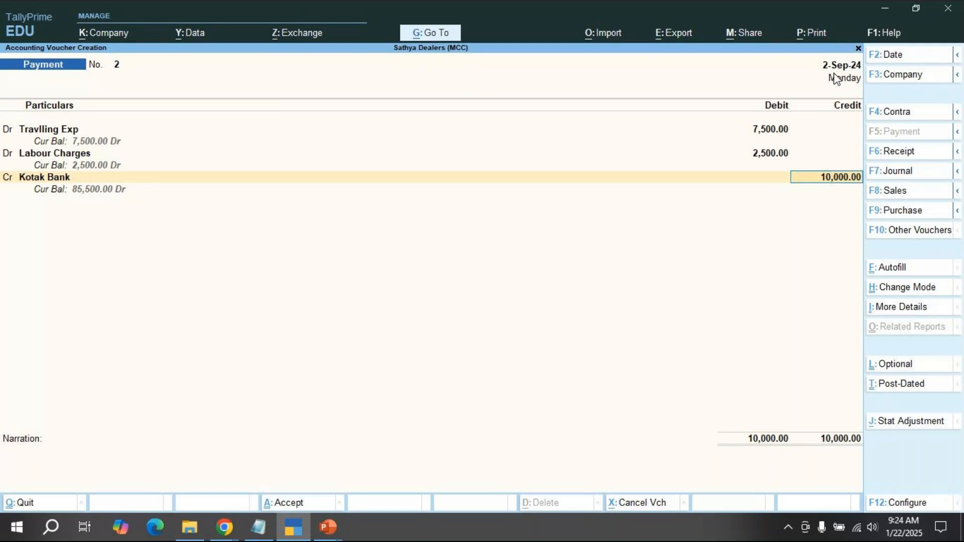
key(Return)
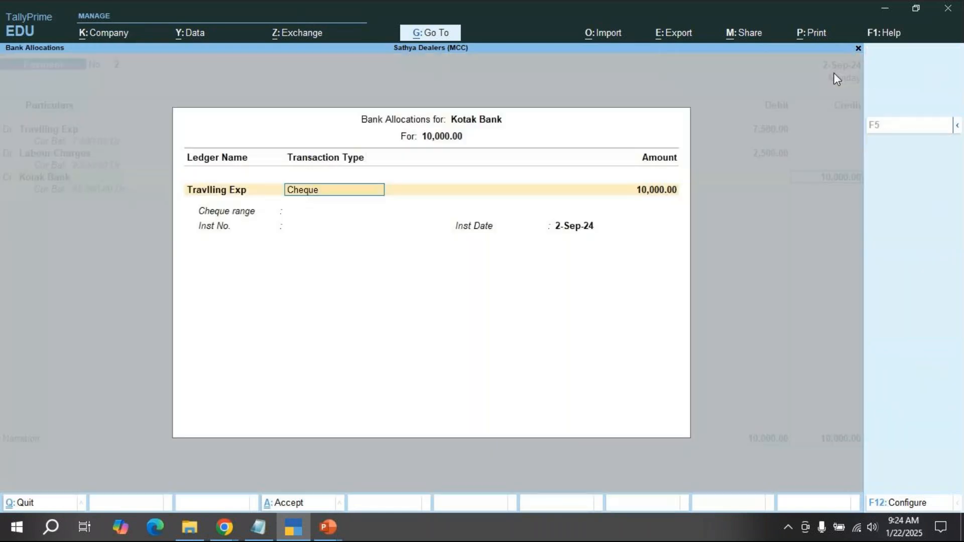
key(Return)
key(Return)
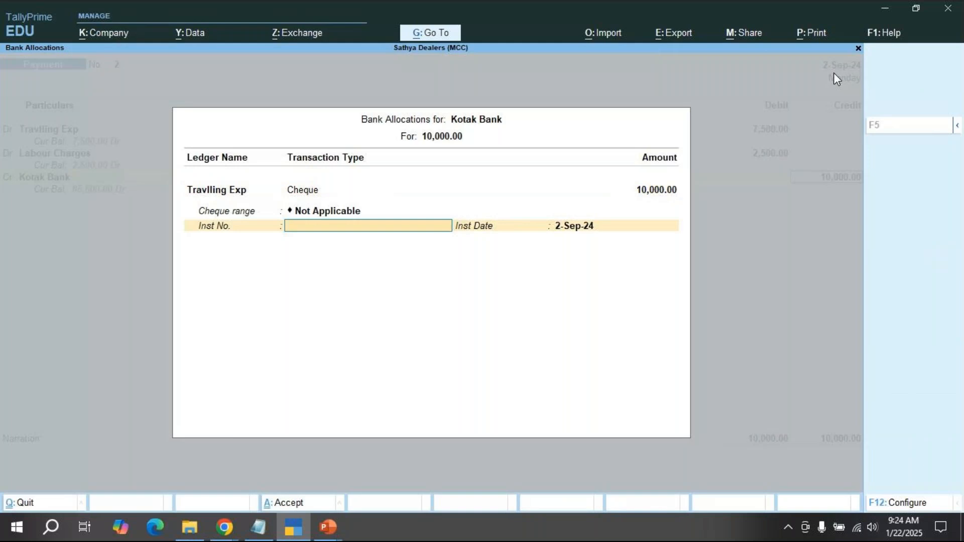
key(Return)
key(Return)
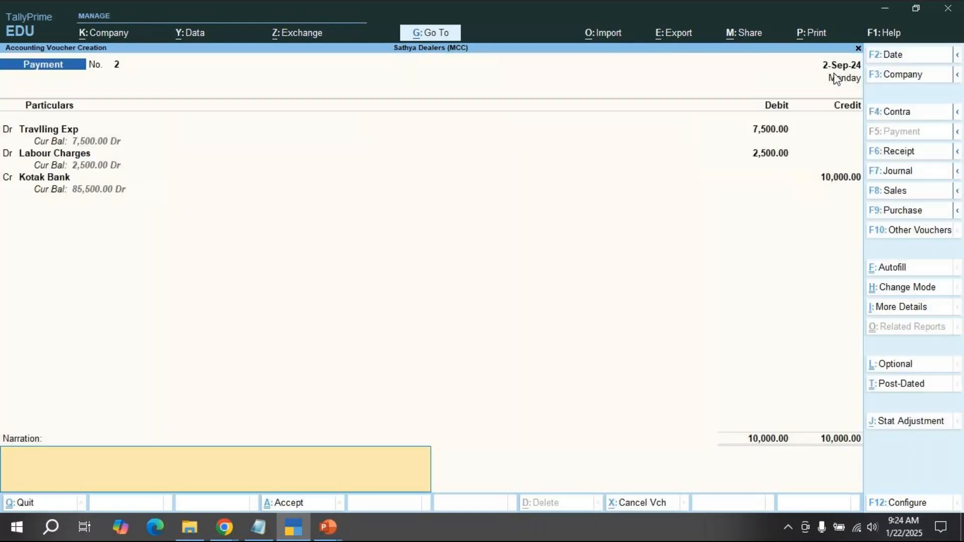
key(Return)
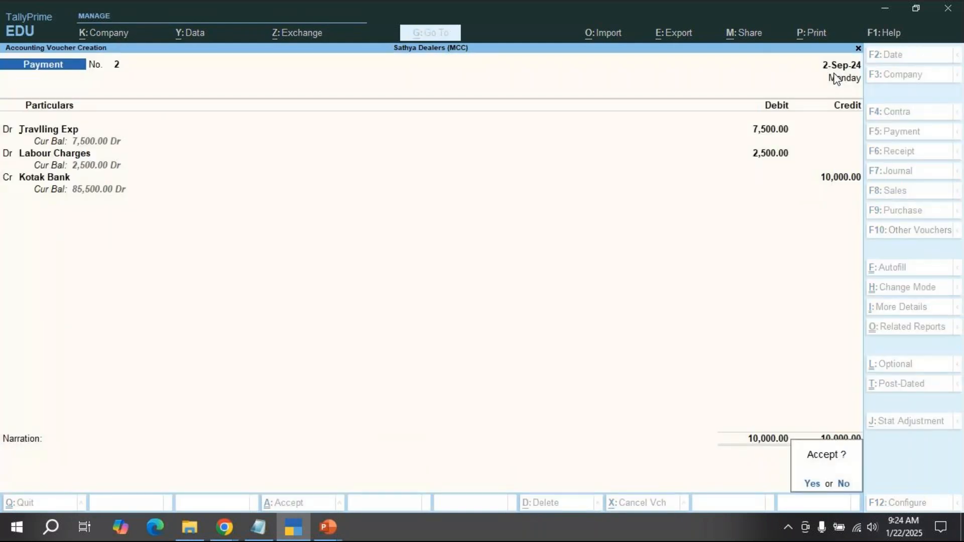
key(Return)
Step: Leave voucher entry and review the payment for 2-Sep-24 in the Day Book's detailed view
key(Escape)
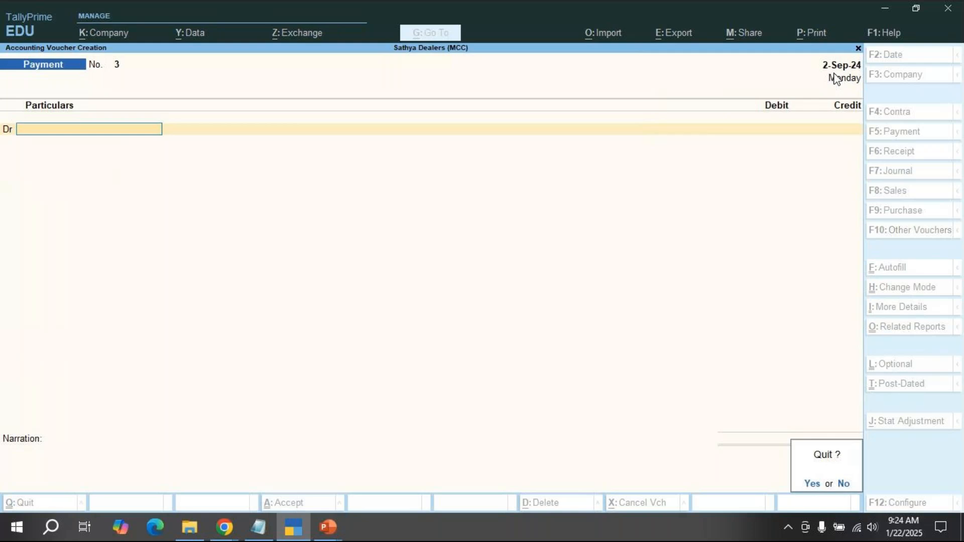
key(Return)
key(Down)
key(Return)
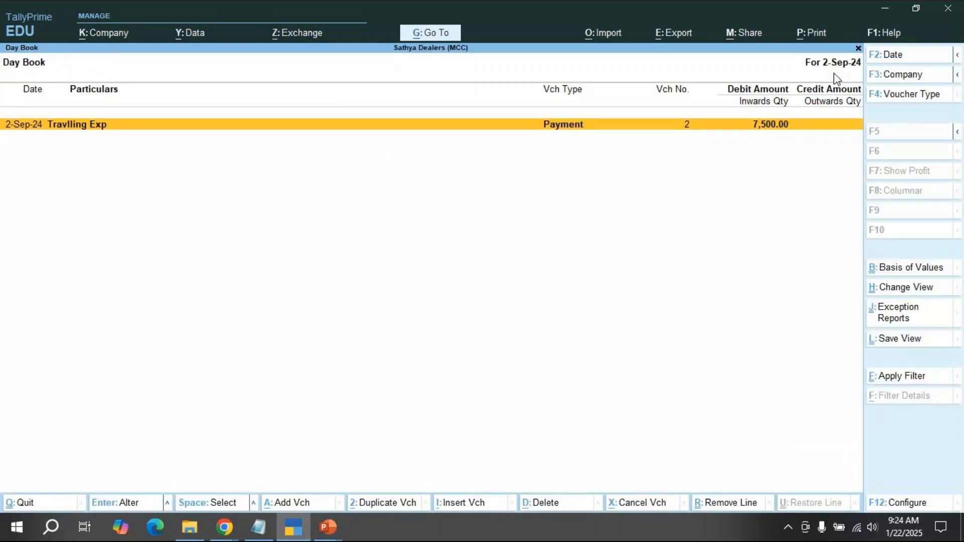
key(alt+F5)
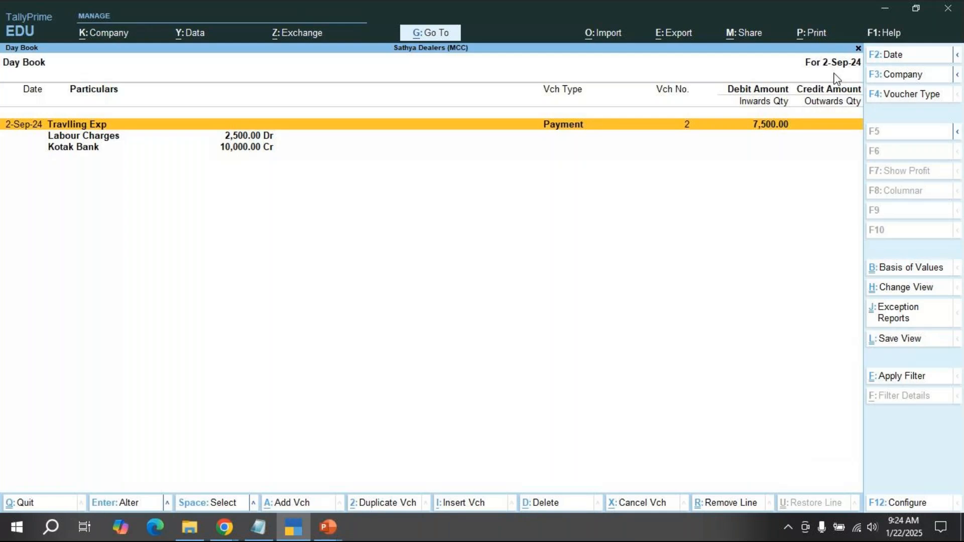
Step: Reopen the Day Book for the period 1-Apr-24 to 2-Sep-24 and examine all vouchers in detailed view
key(Escape)
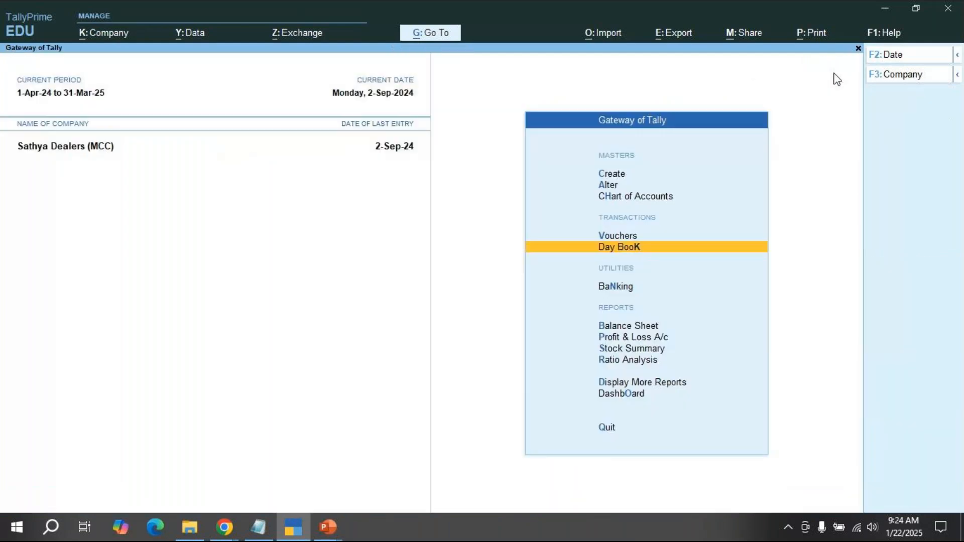
key(Return)
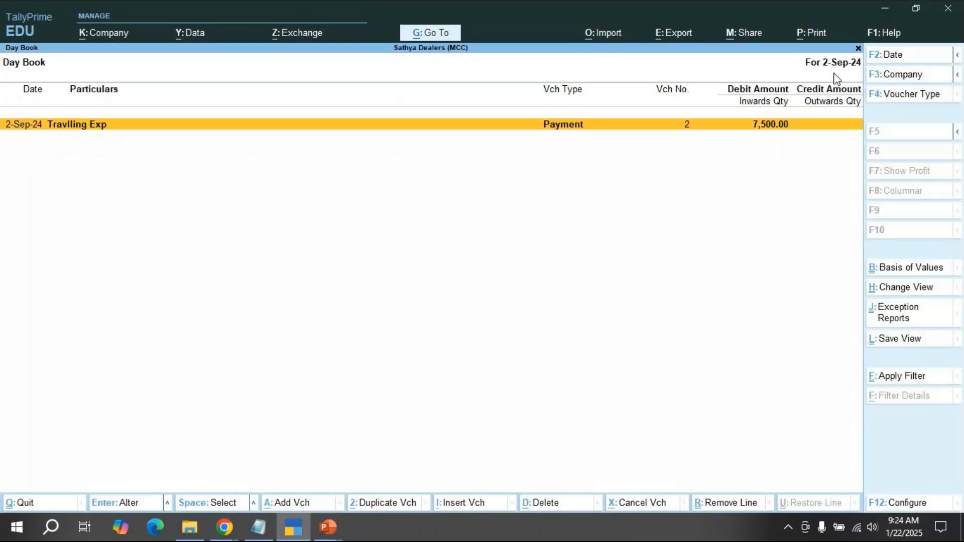
key(alt+F2)
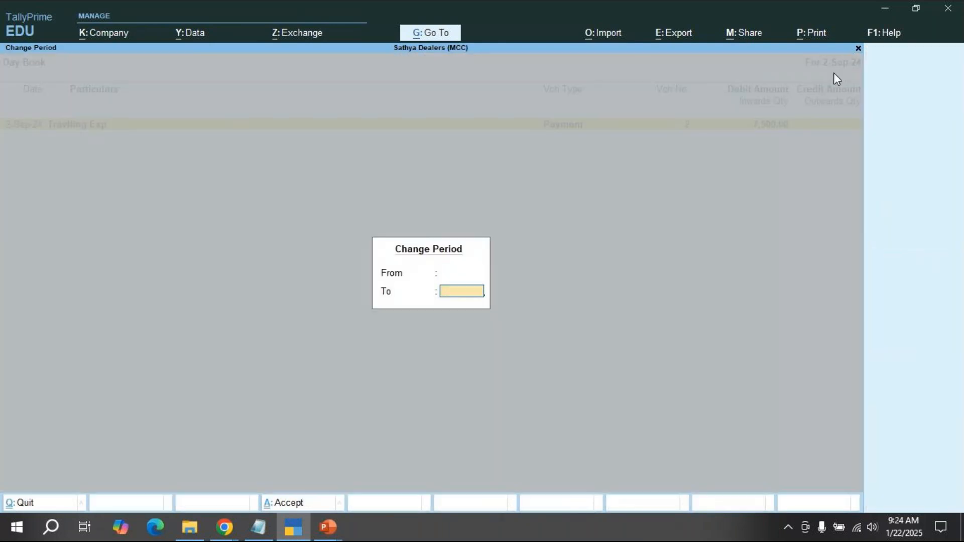
key(Return)
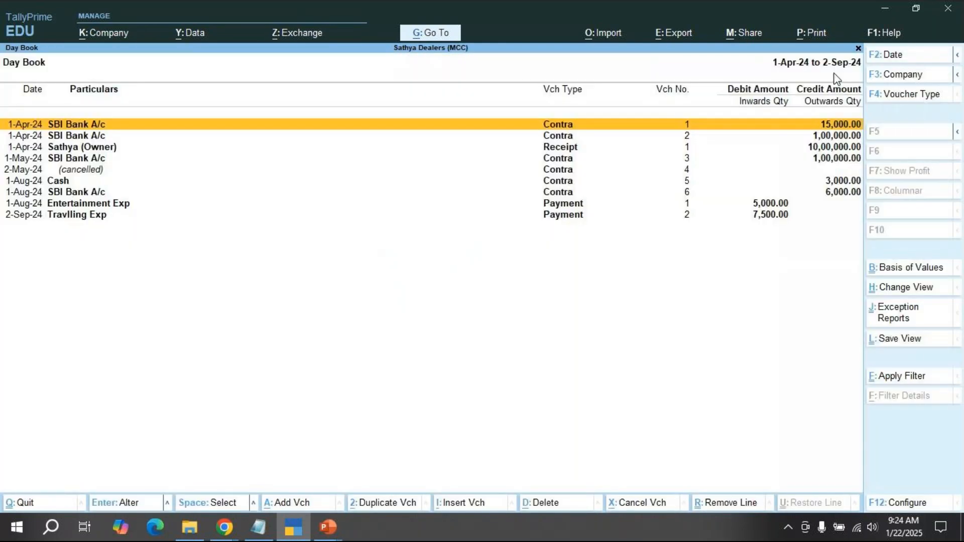
key(alt+F5)
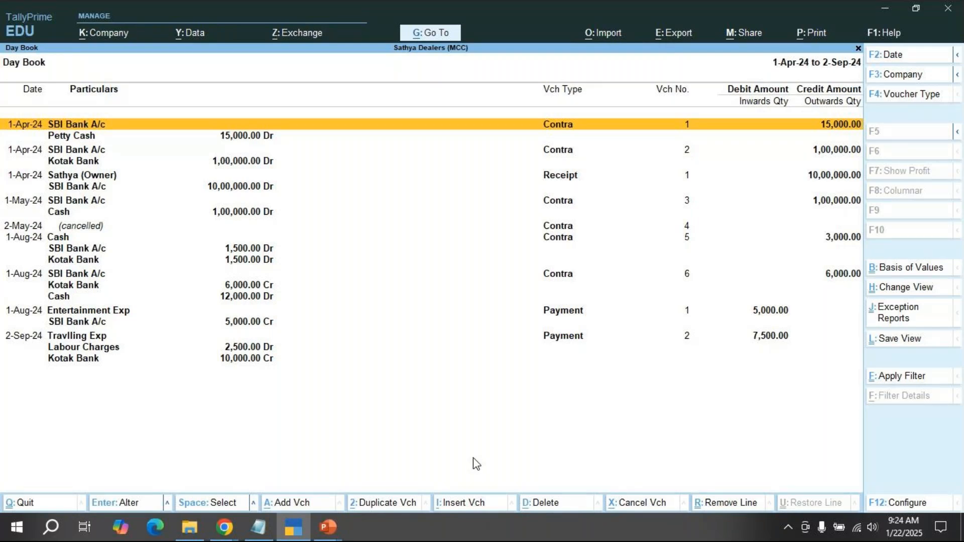
Step: Leave the Day Book and examine the Profit & Loss A/c with its expense ledgers in detailed view
key(Escape)
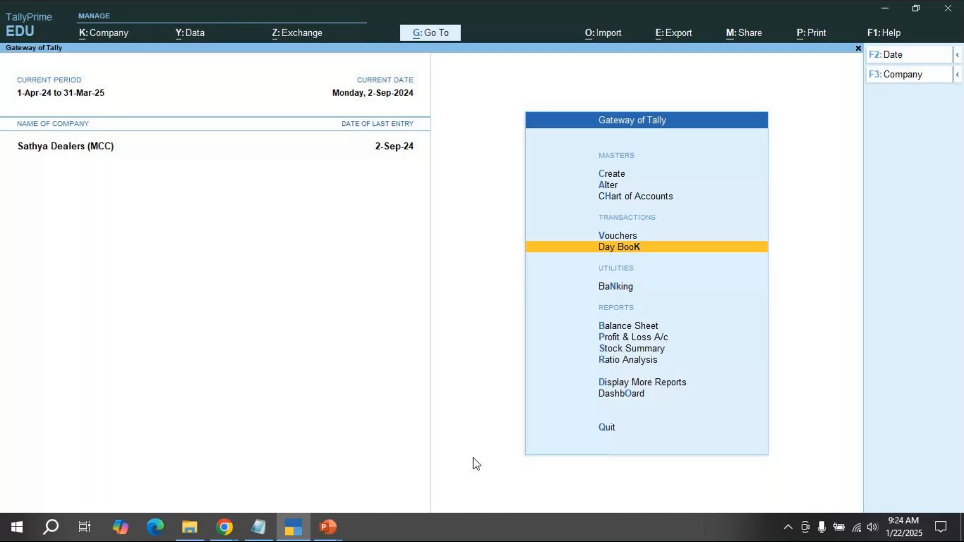
key(Down)
key(Down)
key(Down)
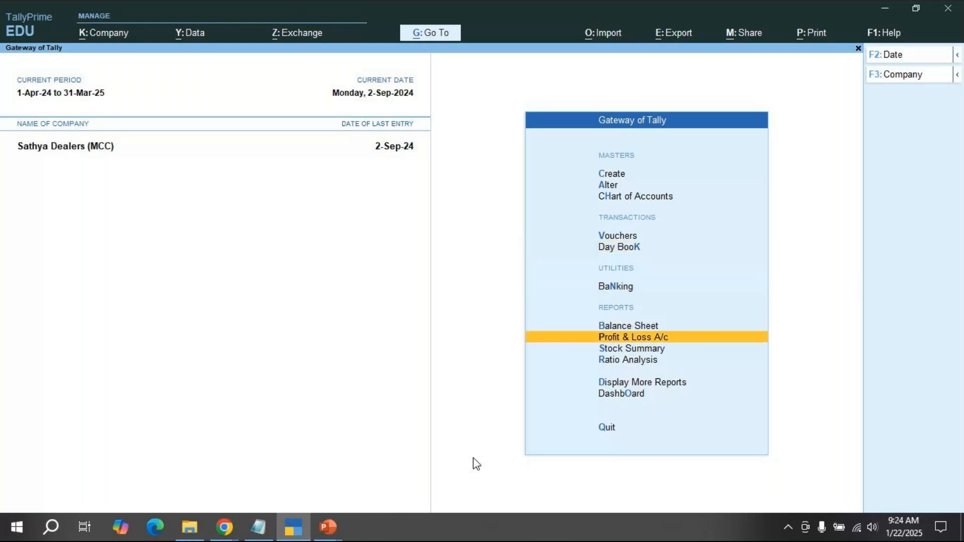
key(Return)
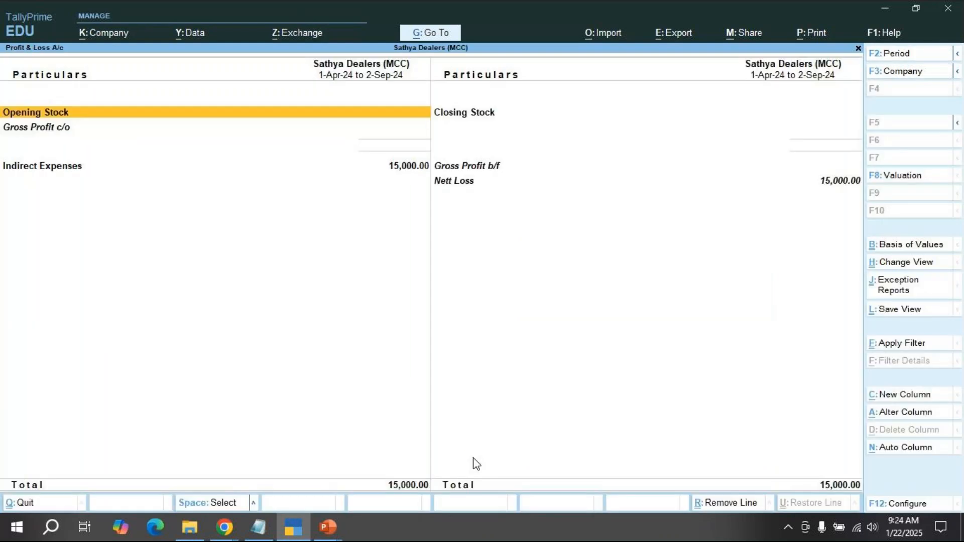
key(alt)
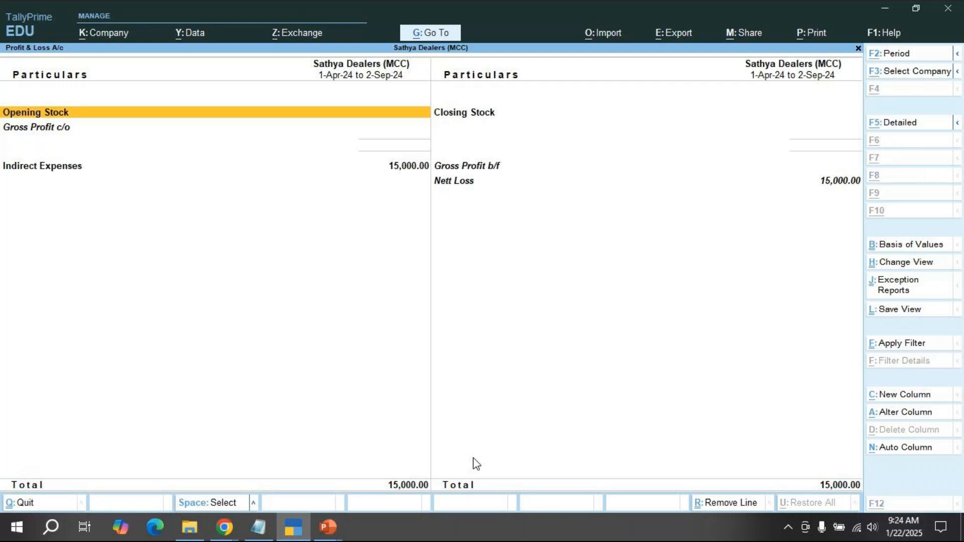
key(alt+F5)
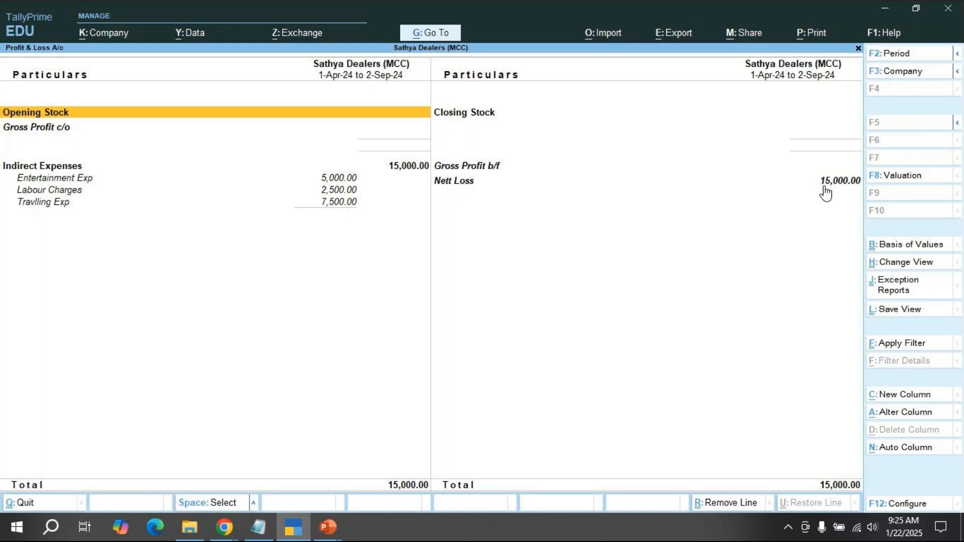
Step: Leave the Profit & Loss A/c and open the Balance Sheet for review
key(Escape)
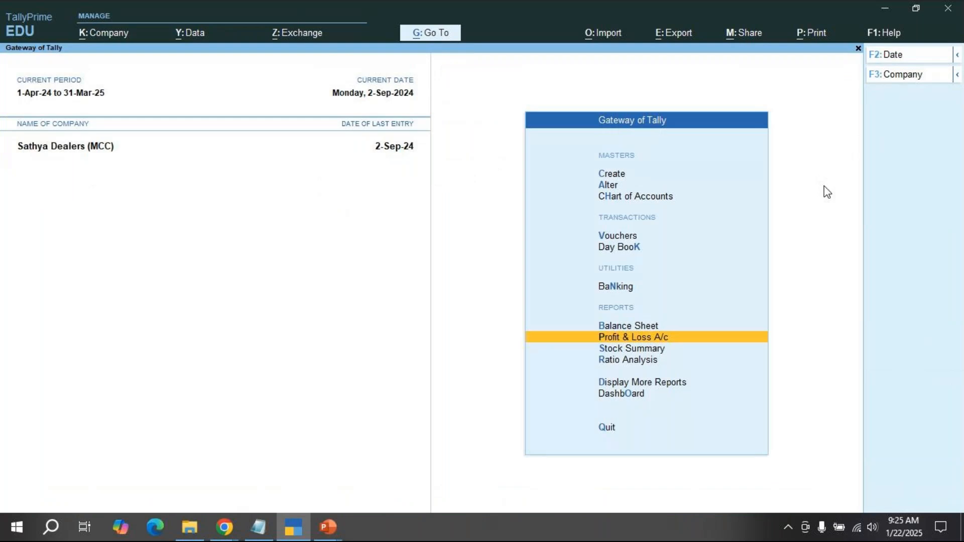
key(Up)
key(Return)
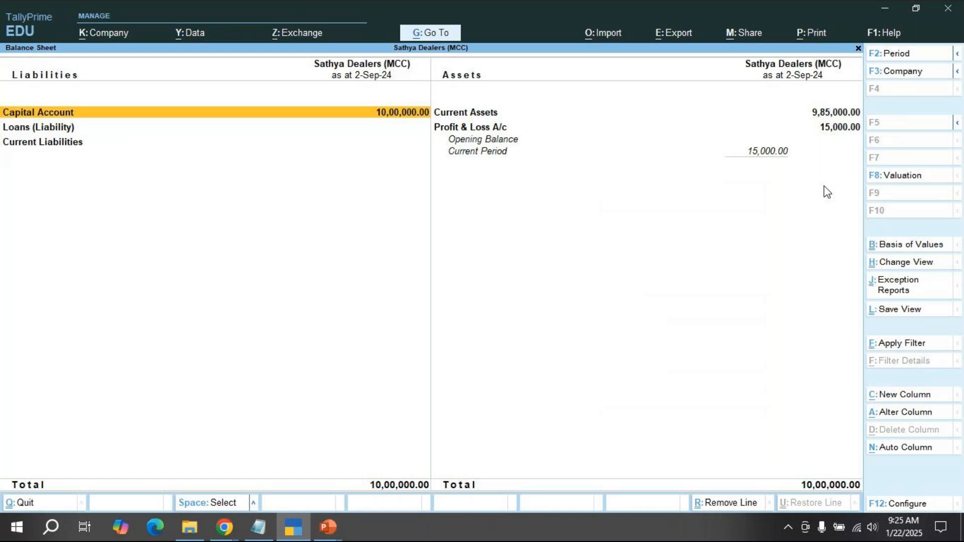
Step: Show the Balance Sheet in detailed view and open the Bank Accounts group under Current Assets
key(alt)
key(alt+F5)
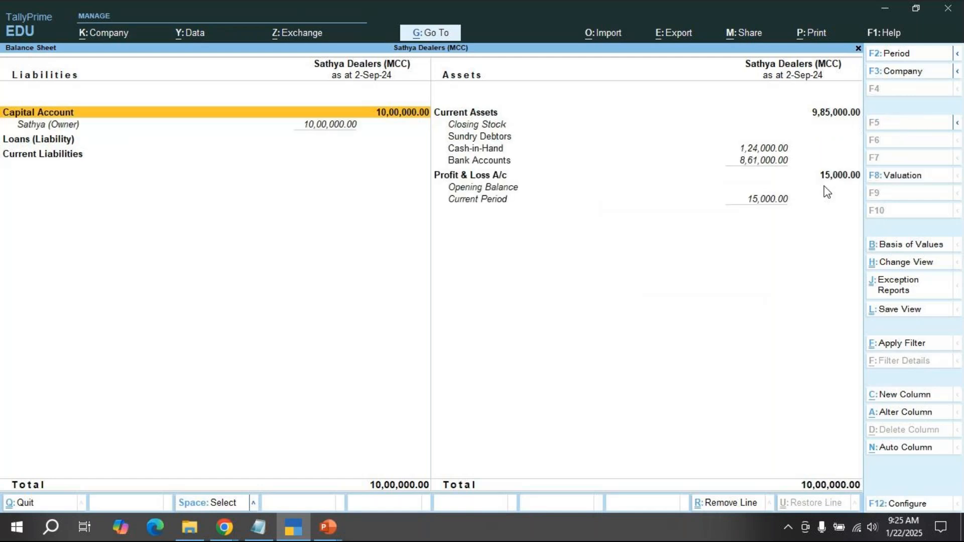
key(Right)
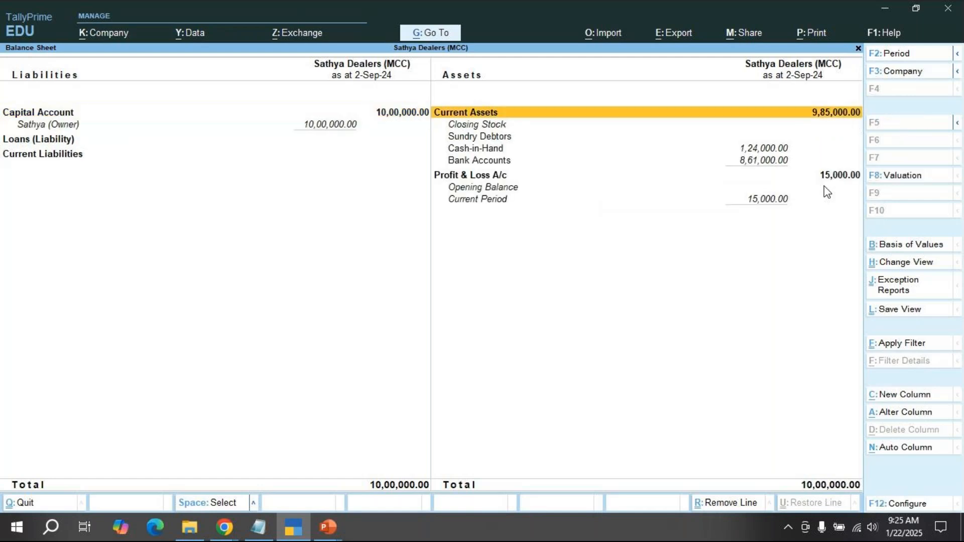
key(Down)
key(Down)
key(Down)
key(Down)
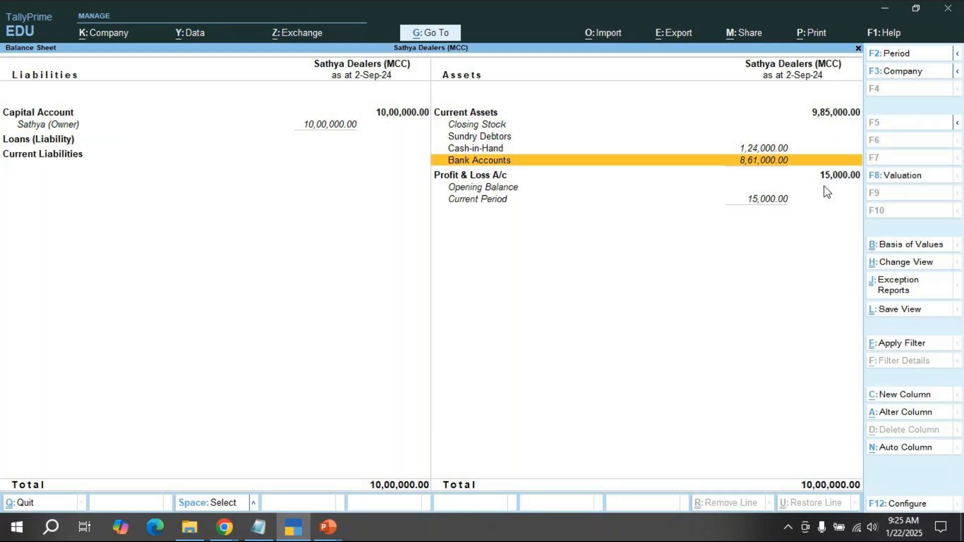
key(Return)
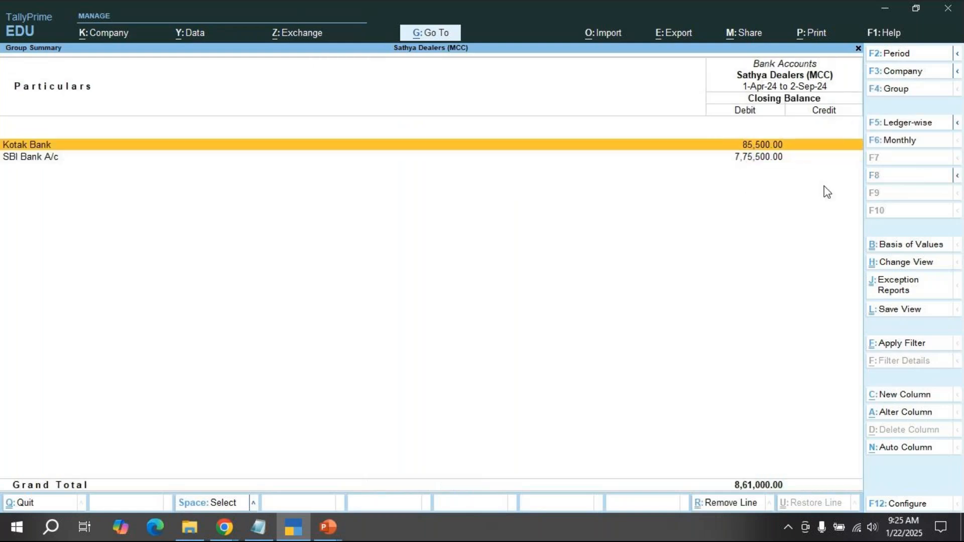
Step: Examine Kotak Bank's monthly summary and its September vouchers, and return to the Gateway of Tally
key(Return)
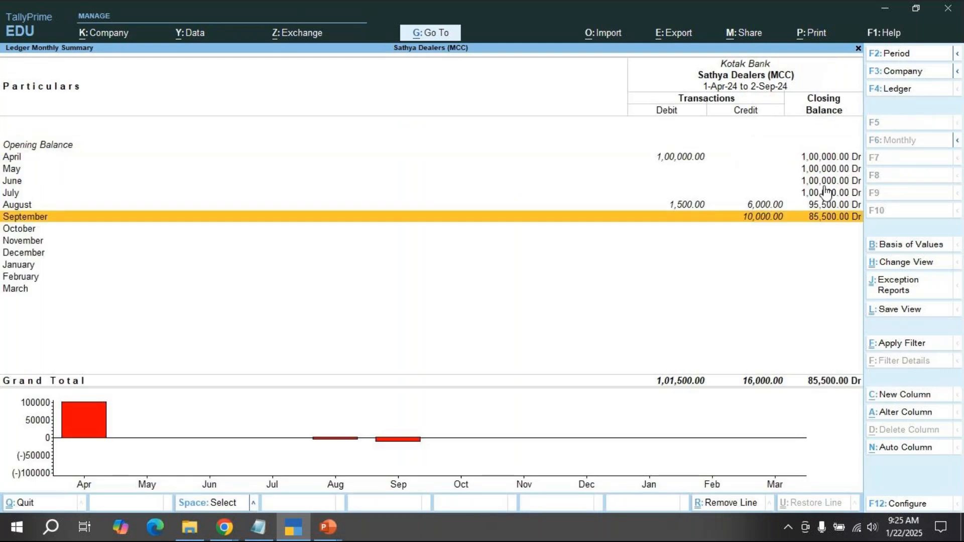
key(Return)
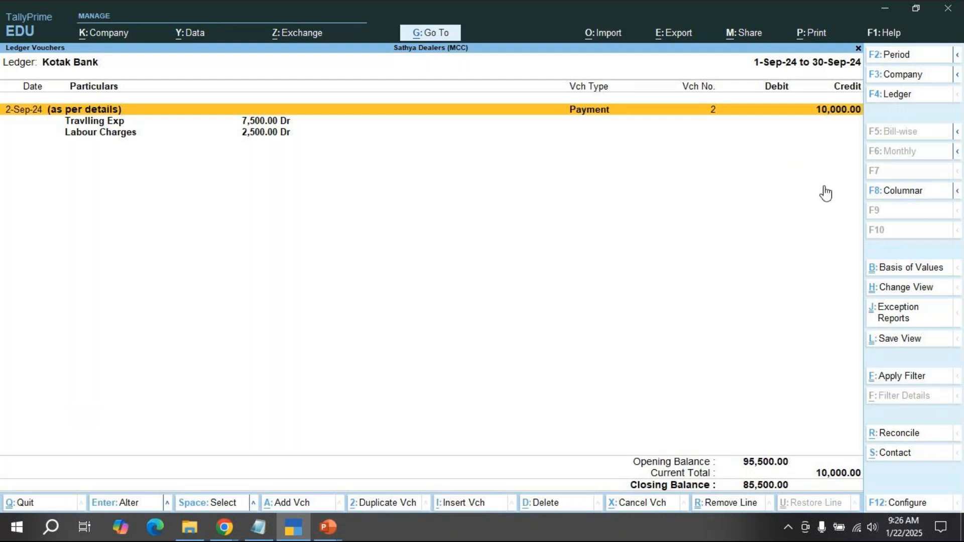
key(Escape)
key(Escape)
key(Escape)
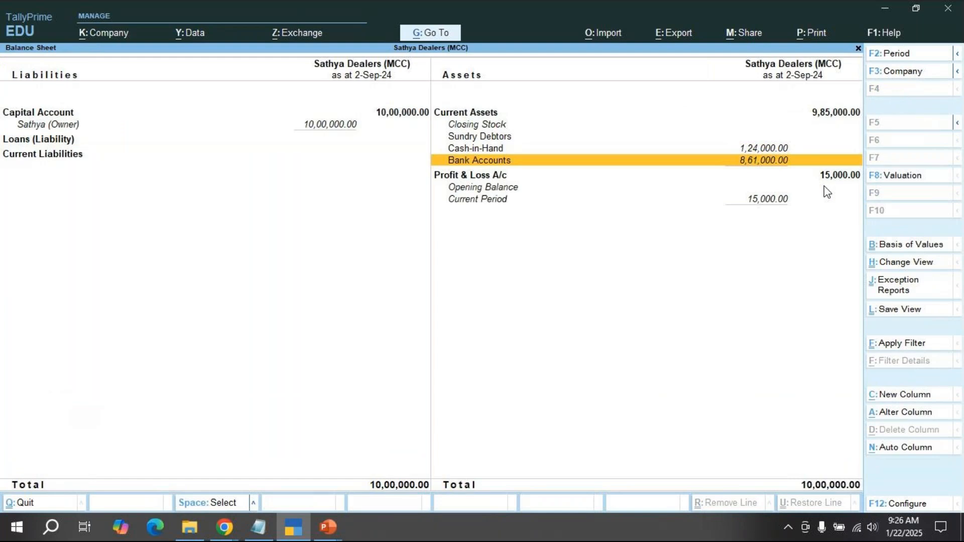
key(Escape)
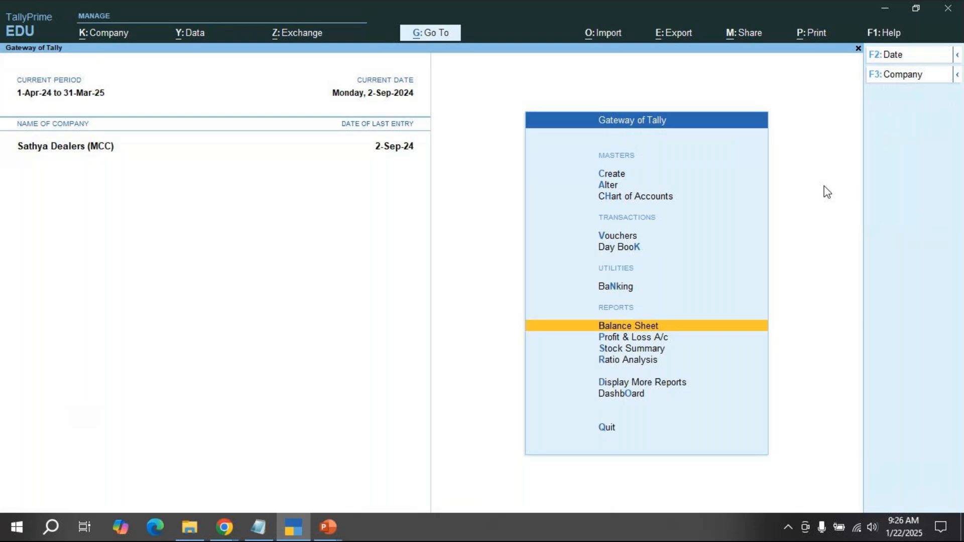
Step: Review the Profit & Loss A/c once more and return to the Gateway of Tally
key(Down)
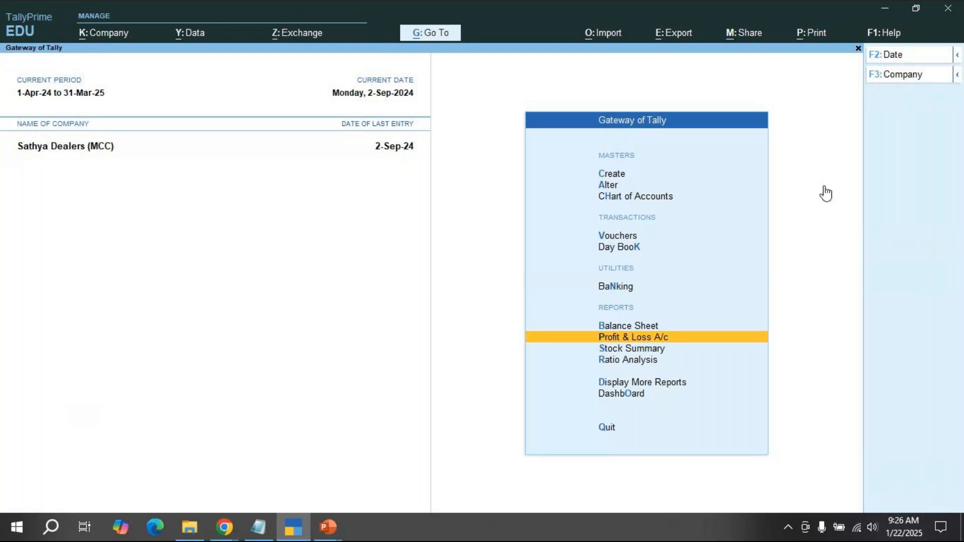
key(Return)
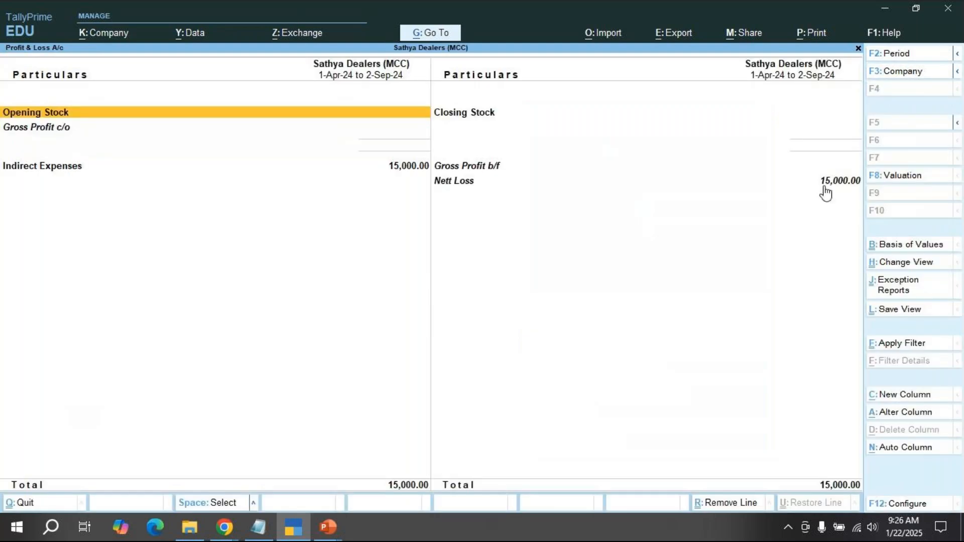
key(Escape)
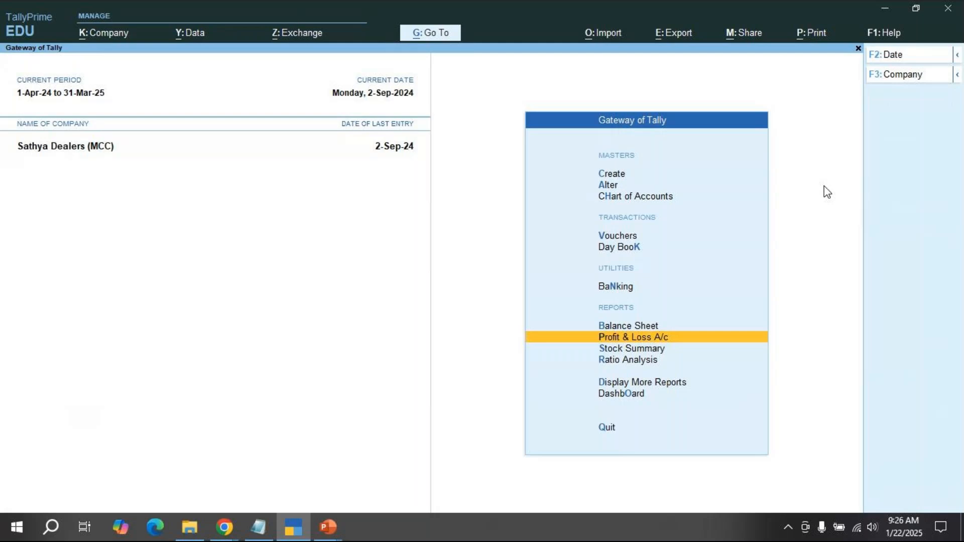
key(Up)
key(Up)
key(Up)
key(Up)
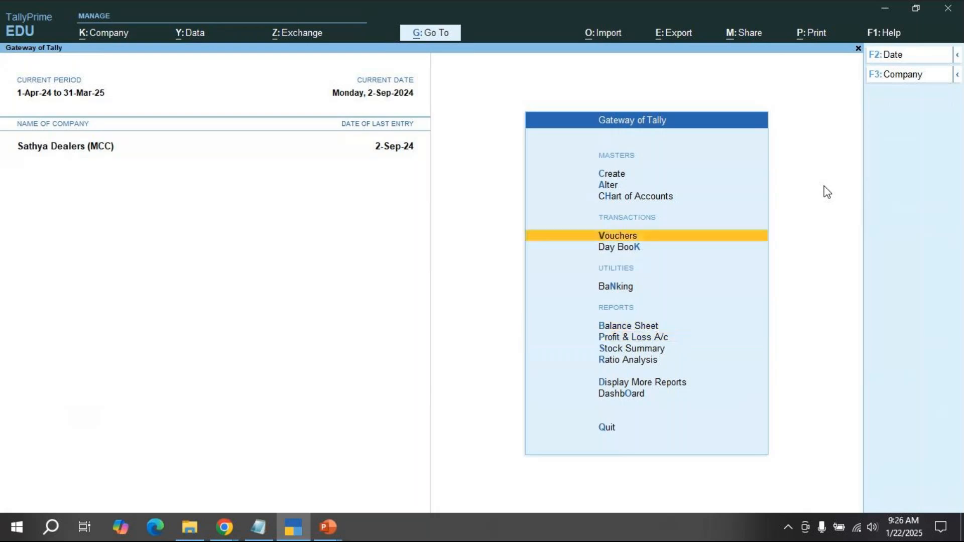
key(Return)
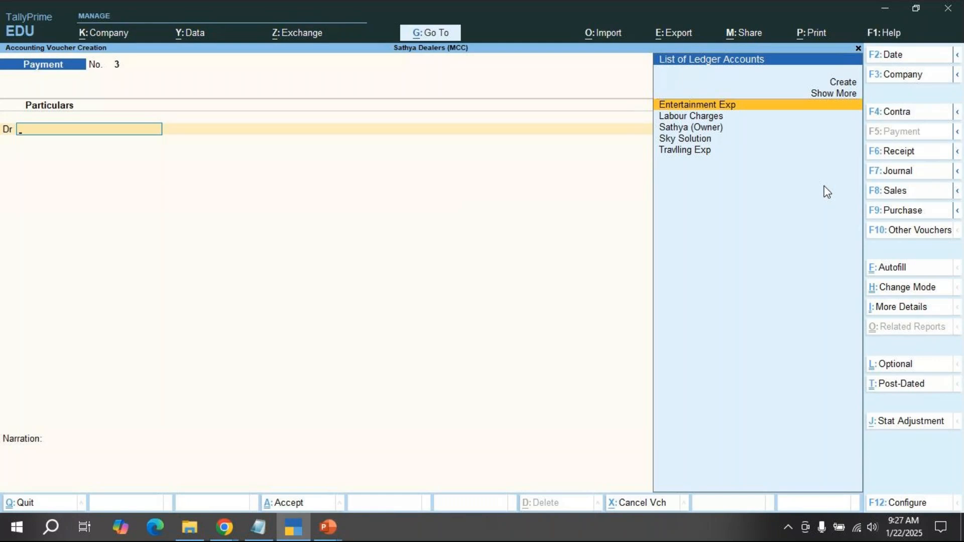
key(Escape)
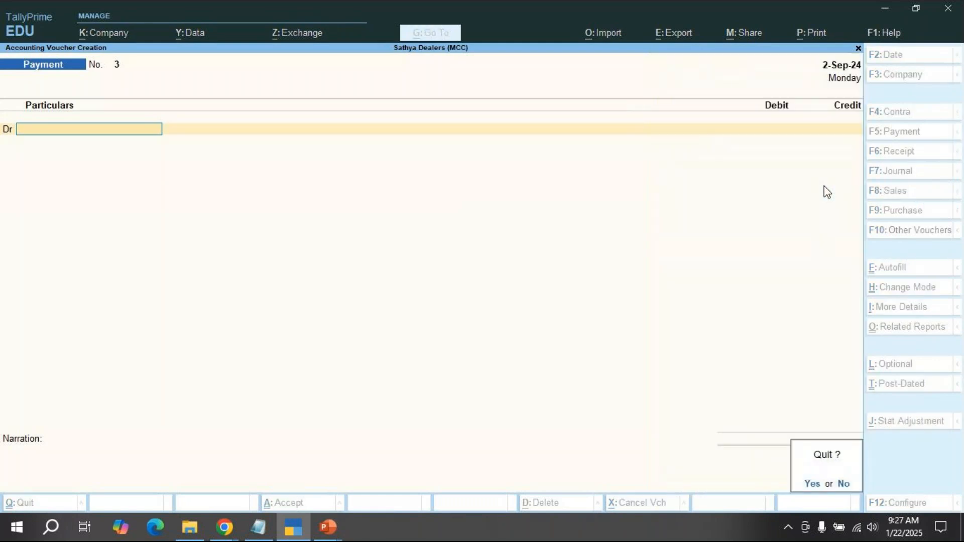
key(y)
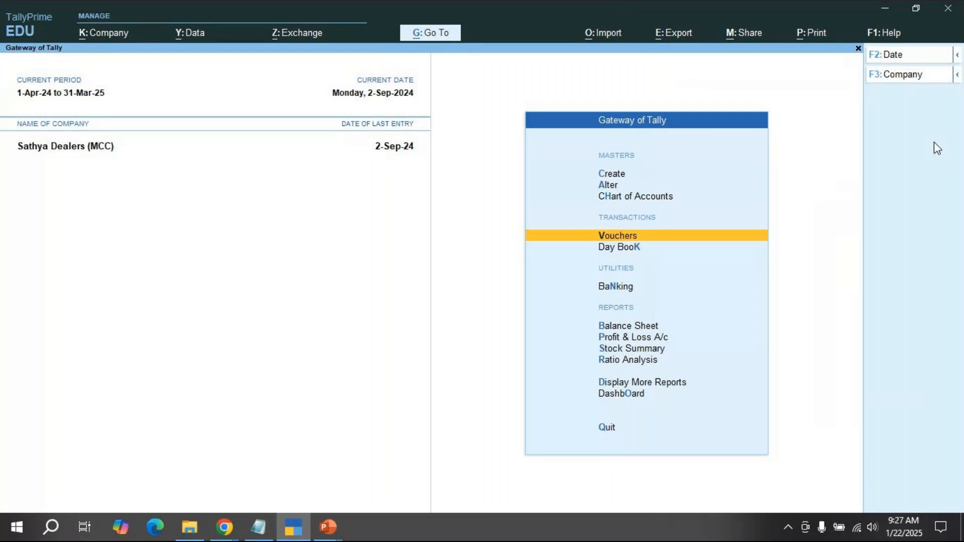
Step: Quit TallyPrime and close the Tally prime (MCC) presentation without saving its changes
key(Escape)
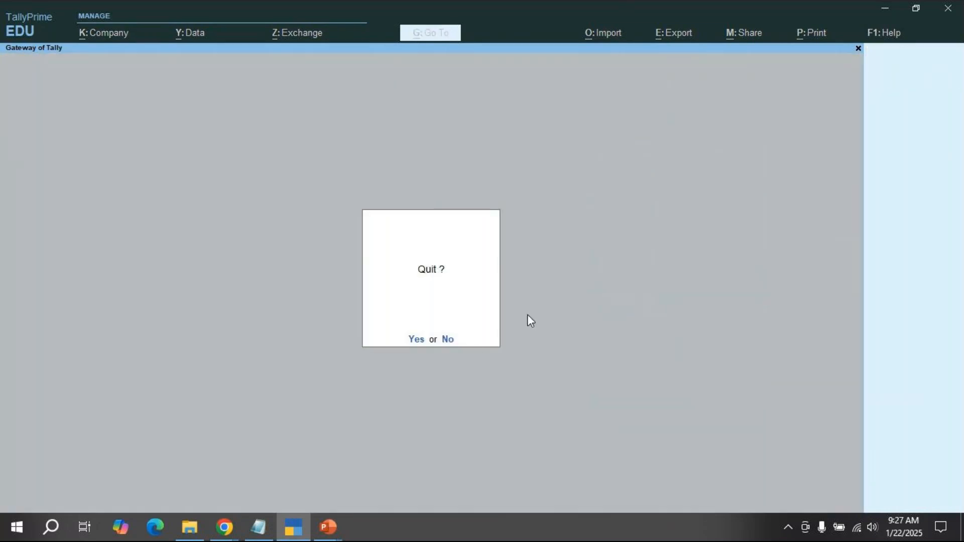
click(423, 340)
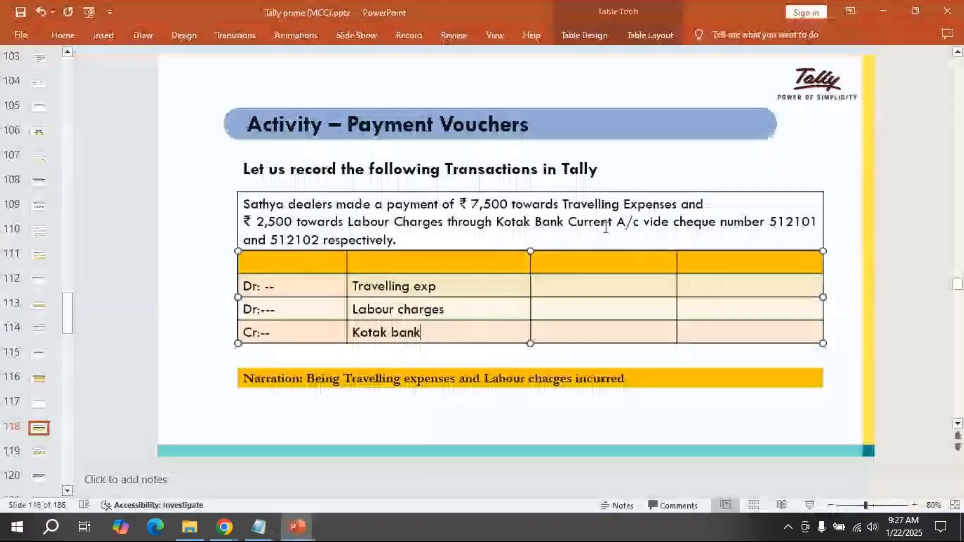
click(949, 12)
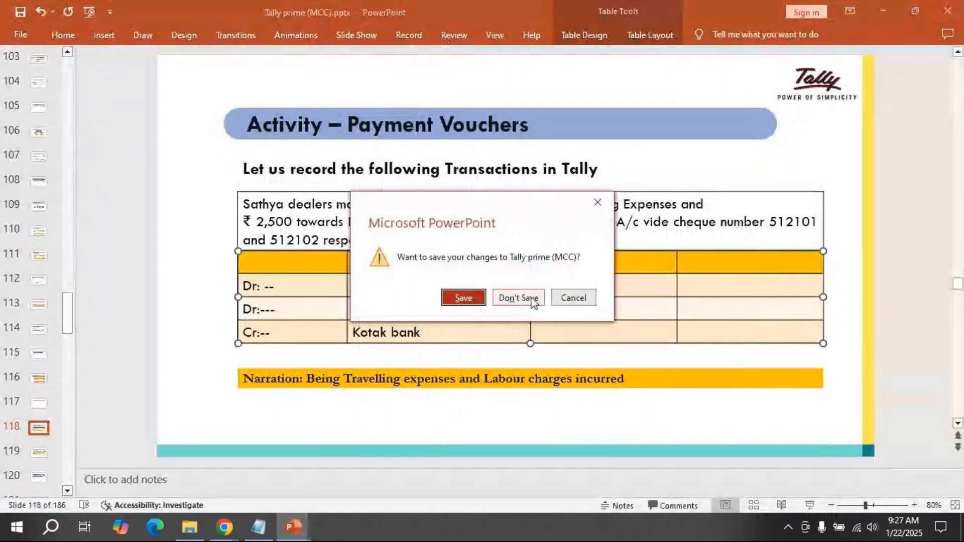
click(519, 300)
Step: Save and close the online MCC.txt notes, and close the tally madhu presentation
key(alt+F4)
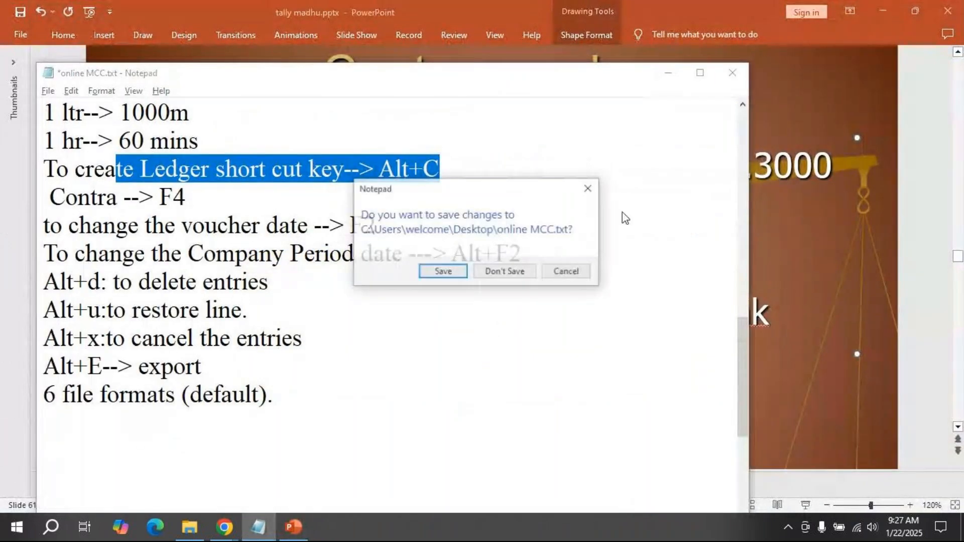
click(443, 271)
key(alt+F4)
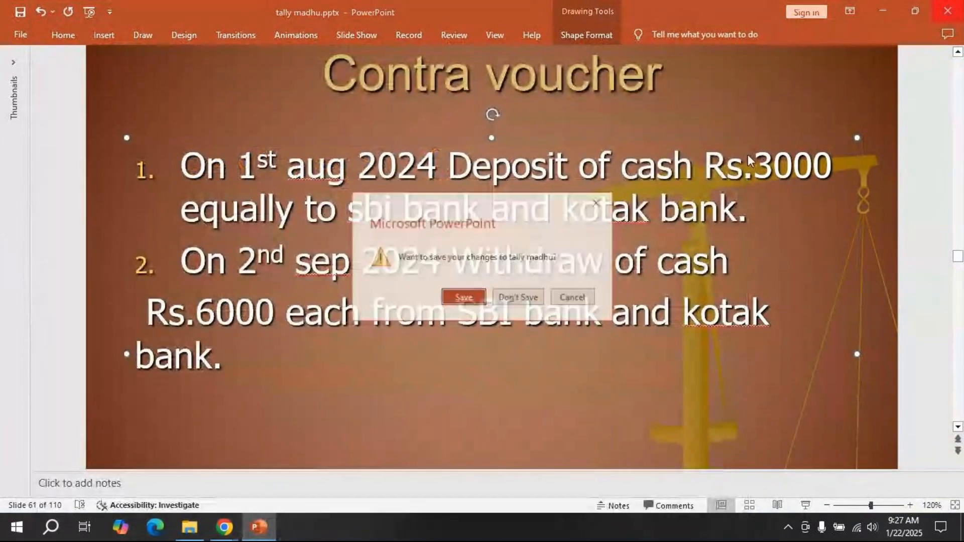